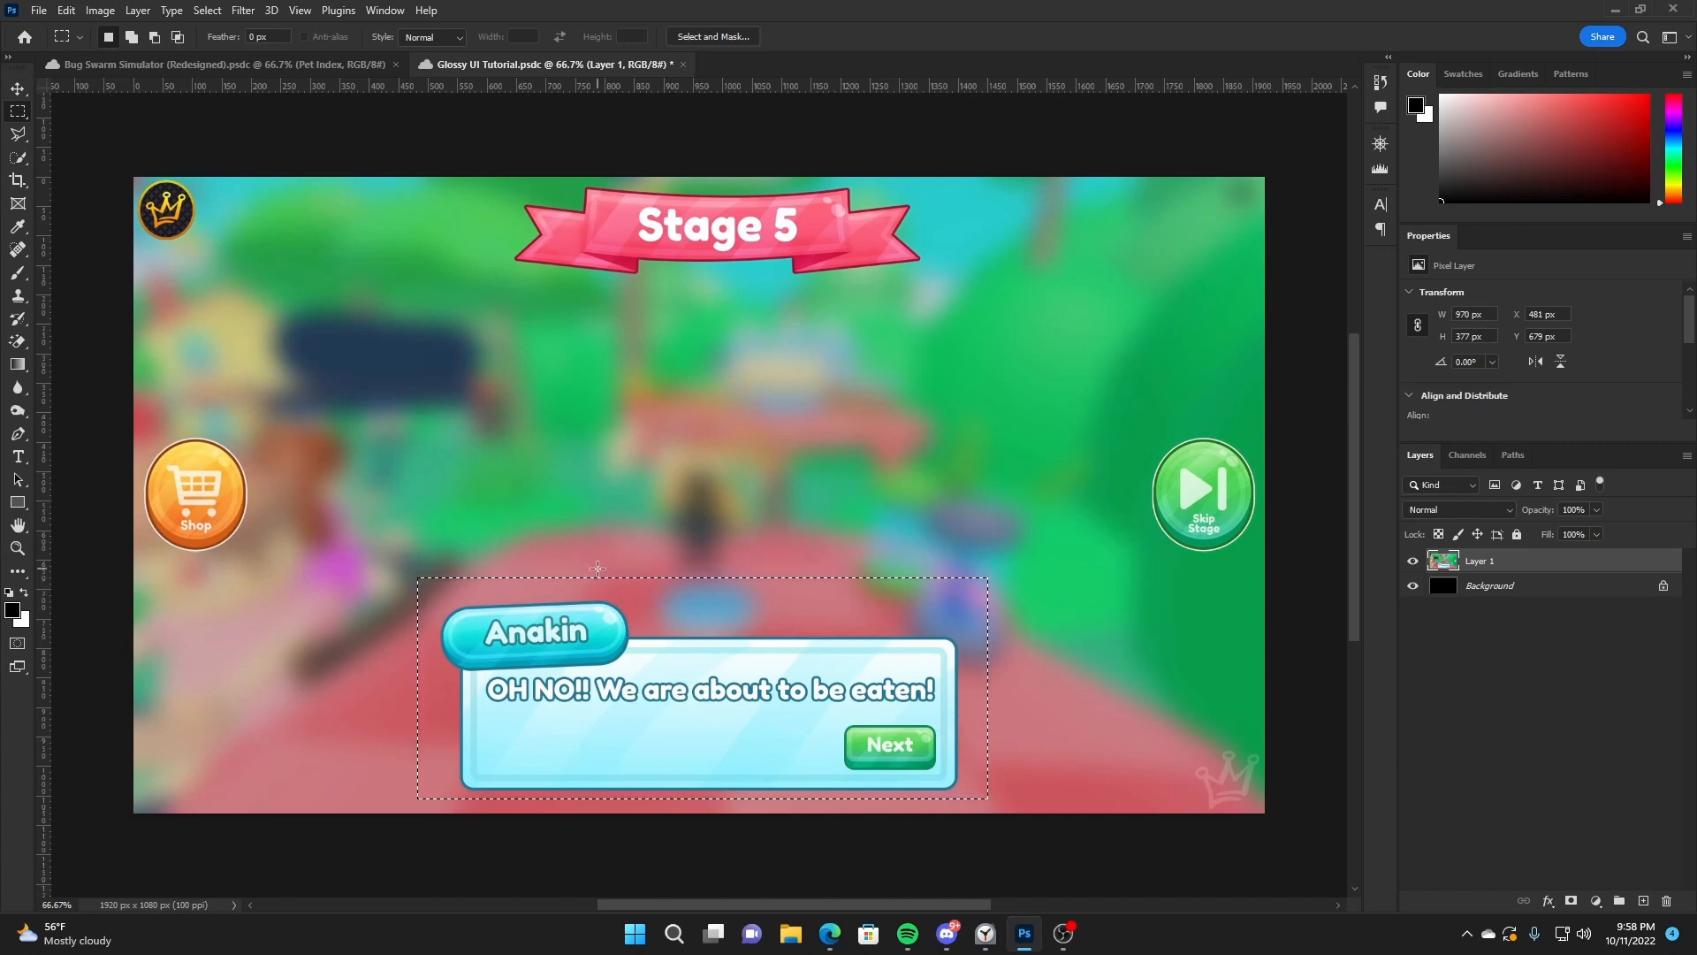
Clear the selection and examine the finished dialogue box up close, including its name tag, text, border and Next button
key("ctrl+d")
key("ctrl+plus")
left_click_drag(748, 674, 730, 514)
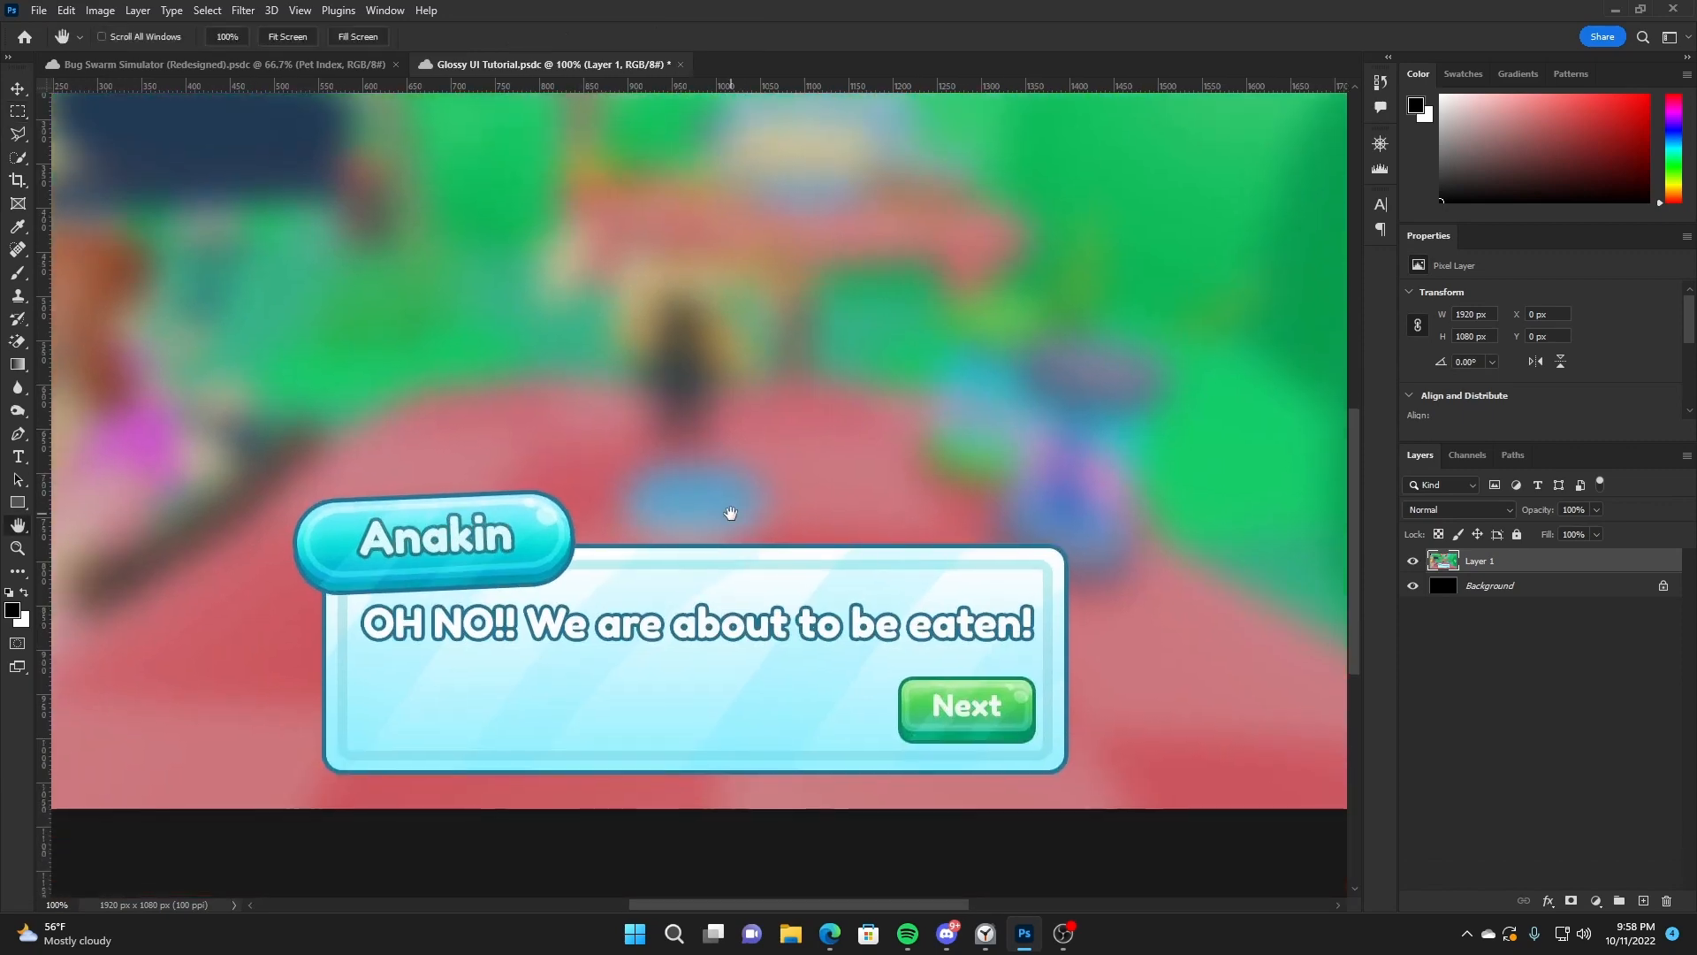
key("ctrl+plus")
left_click_drag(266, 776, 766, 522)
left_click_drag(606, 376, 521, 367)
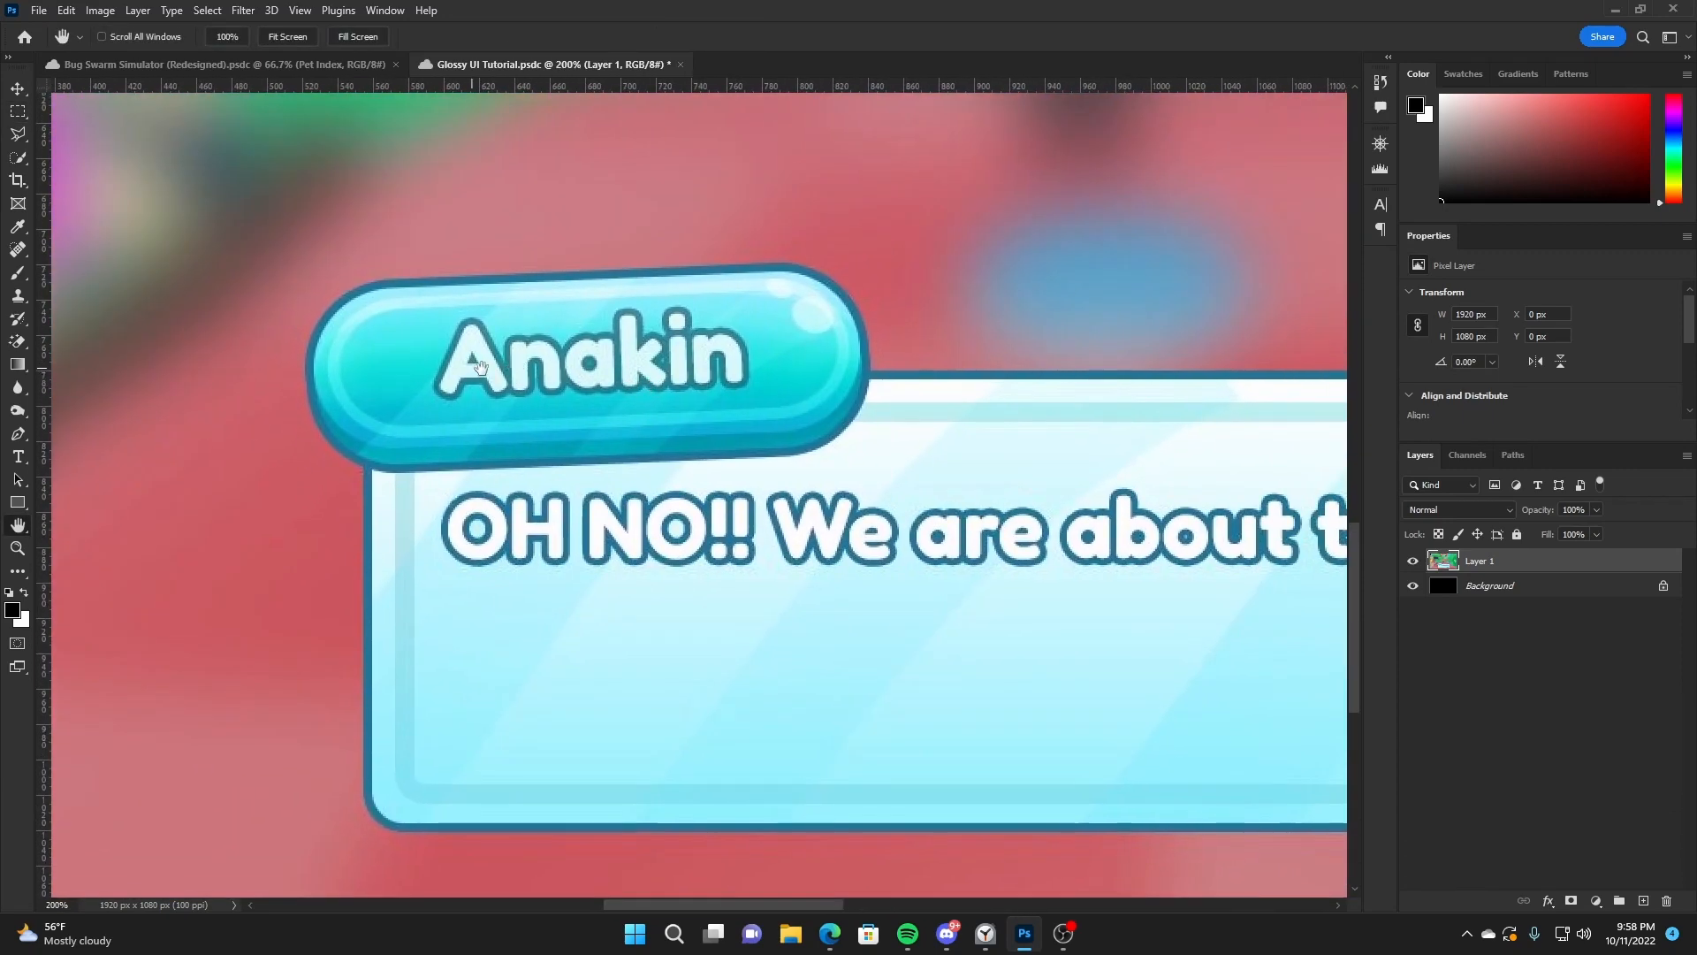
left_click_drag(813, 363, 549, 331)
left_click_drag(373, 495, 566, 446)
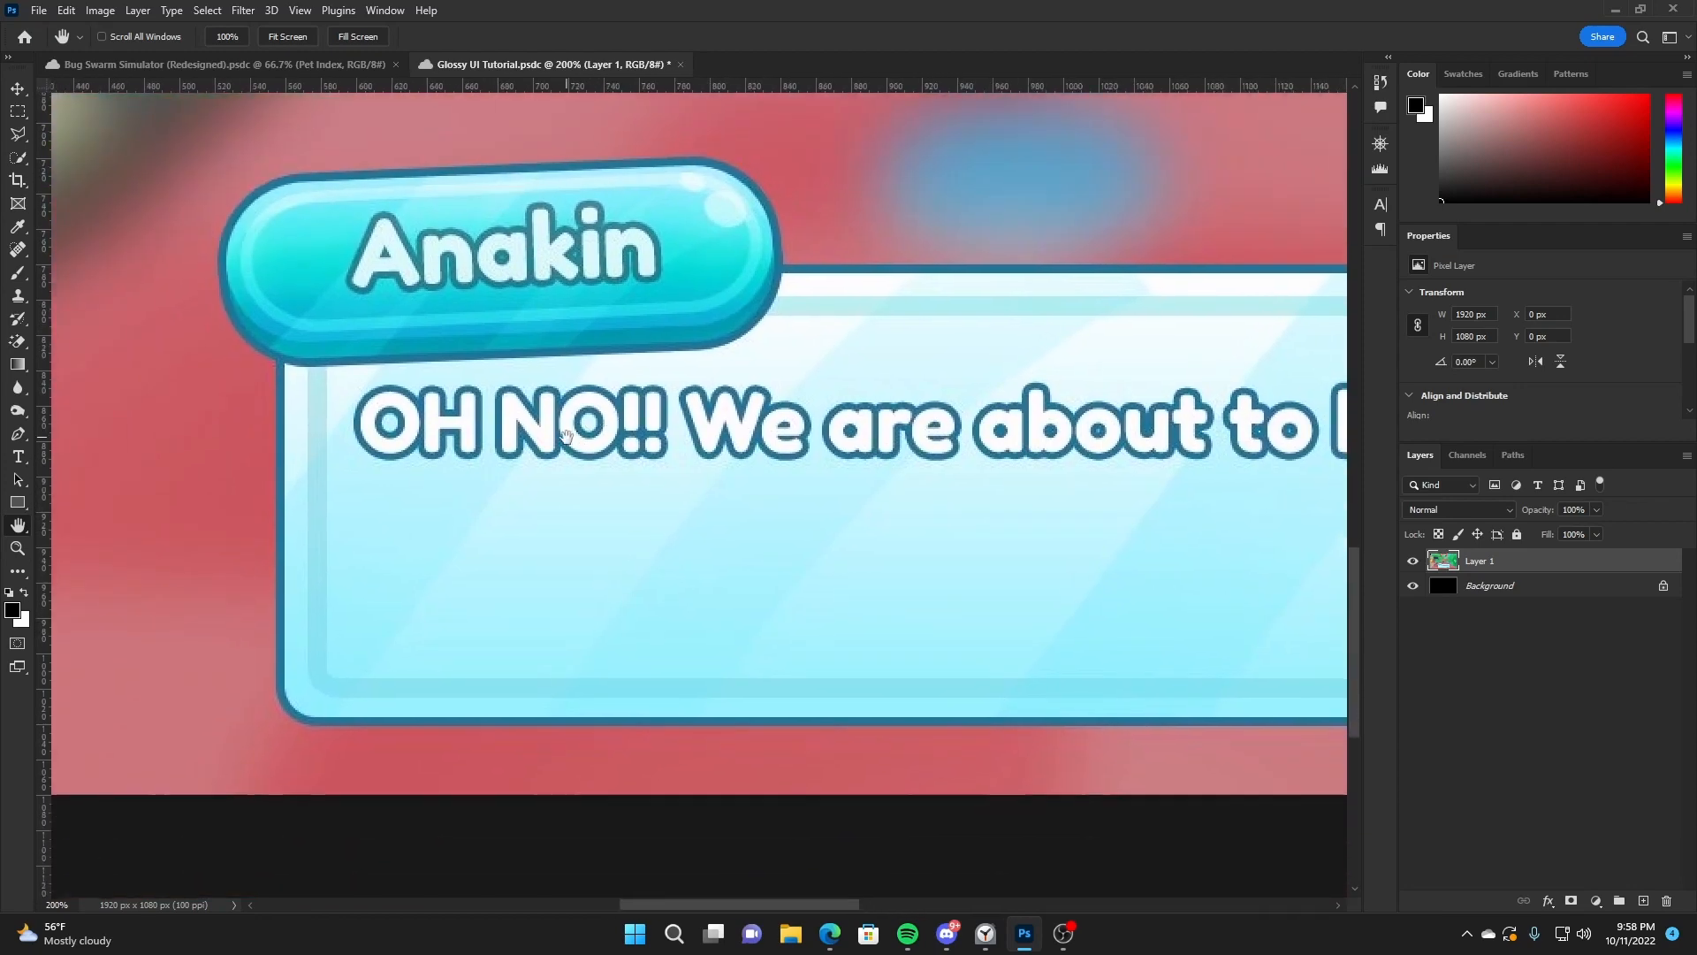
left_click_drag(708, 442, 414, 455)
left_click_drag(1026, 469, 769, 493)
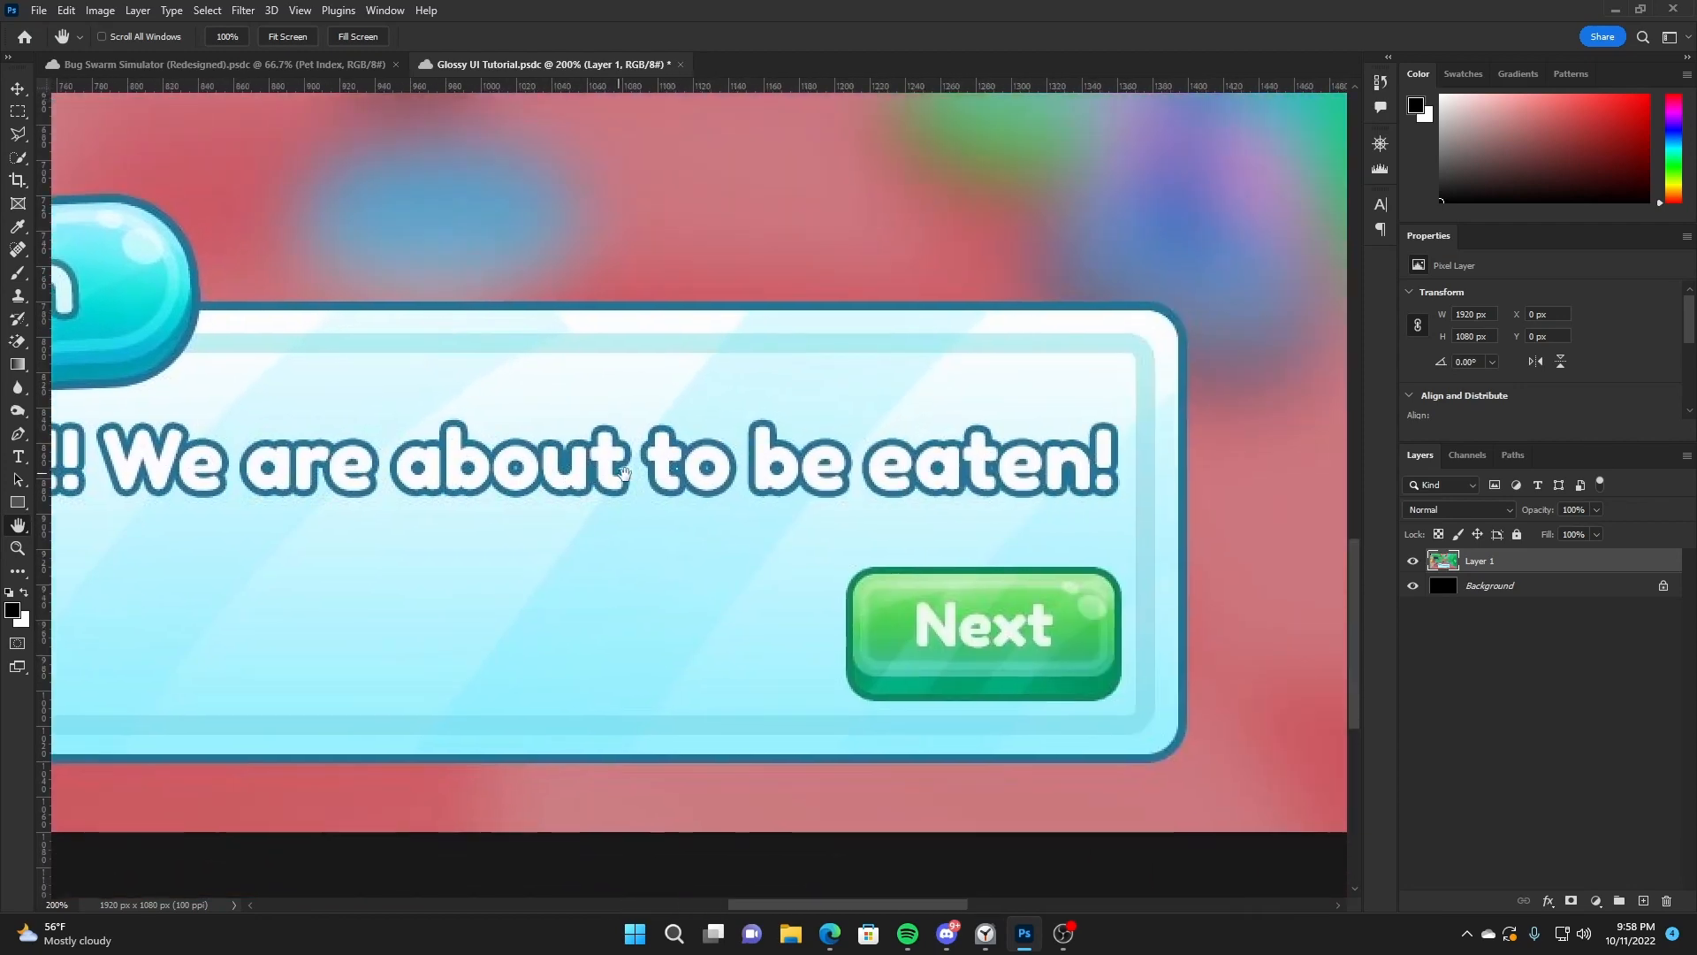
left_click_drag(961, 618, 863, 545)
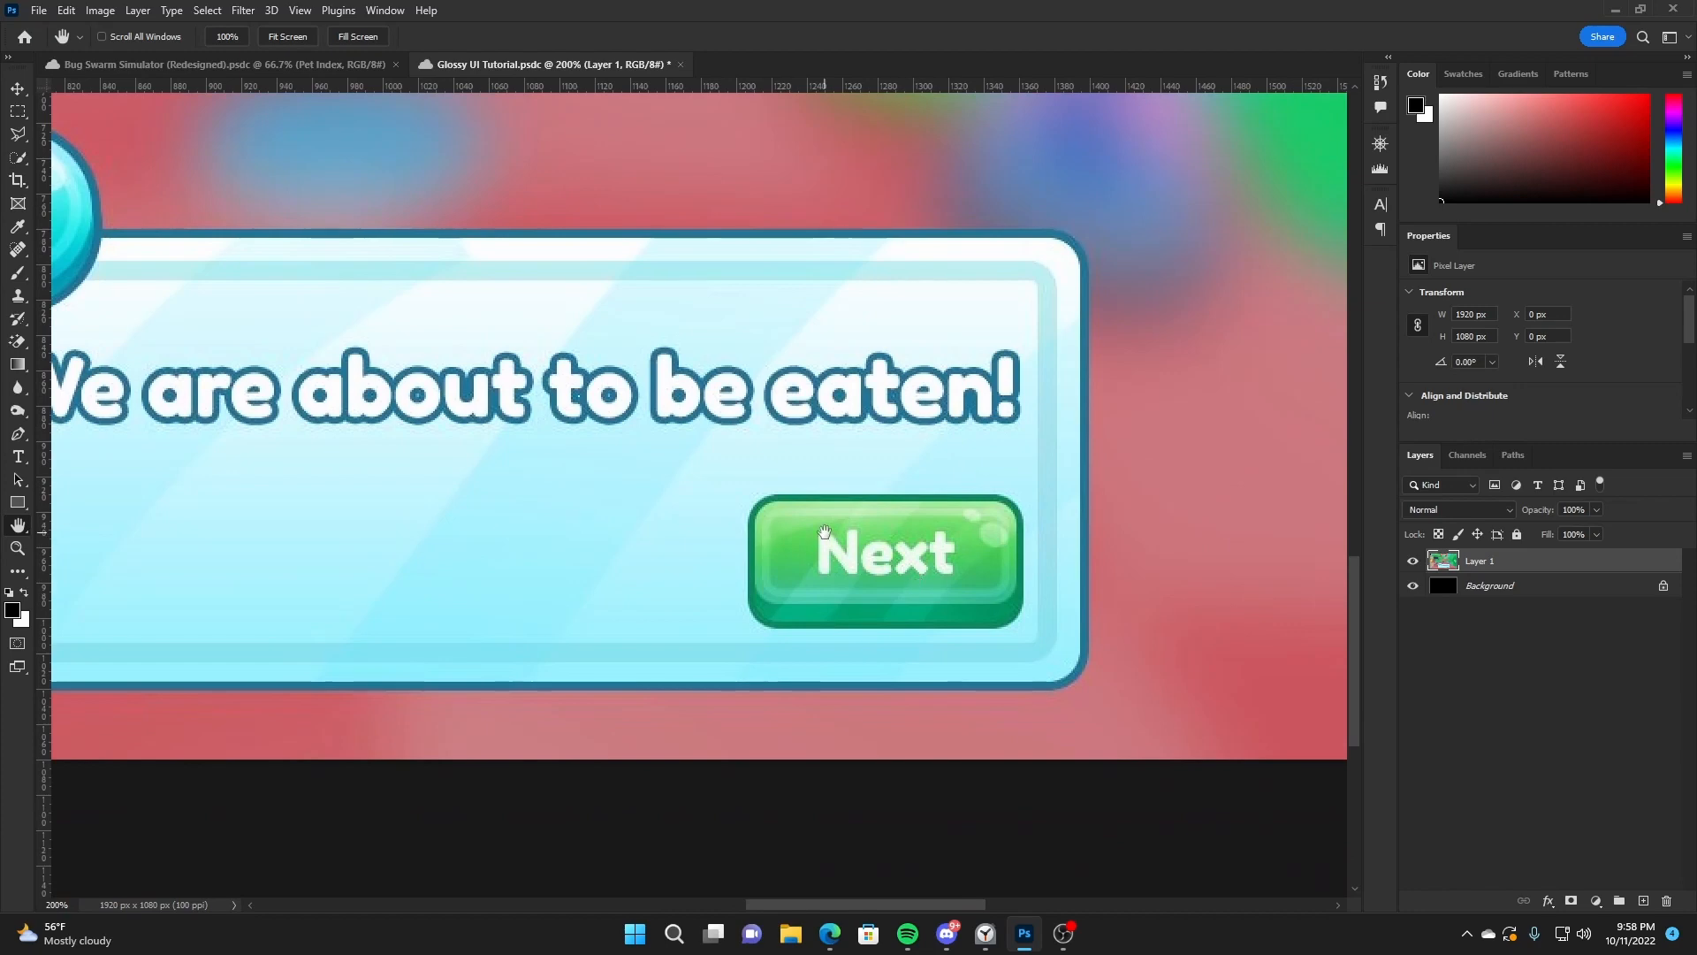
key("ctrl+minus")
key("ctrl+minus")
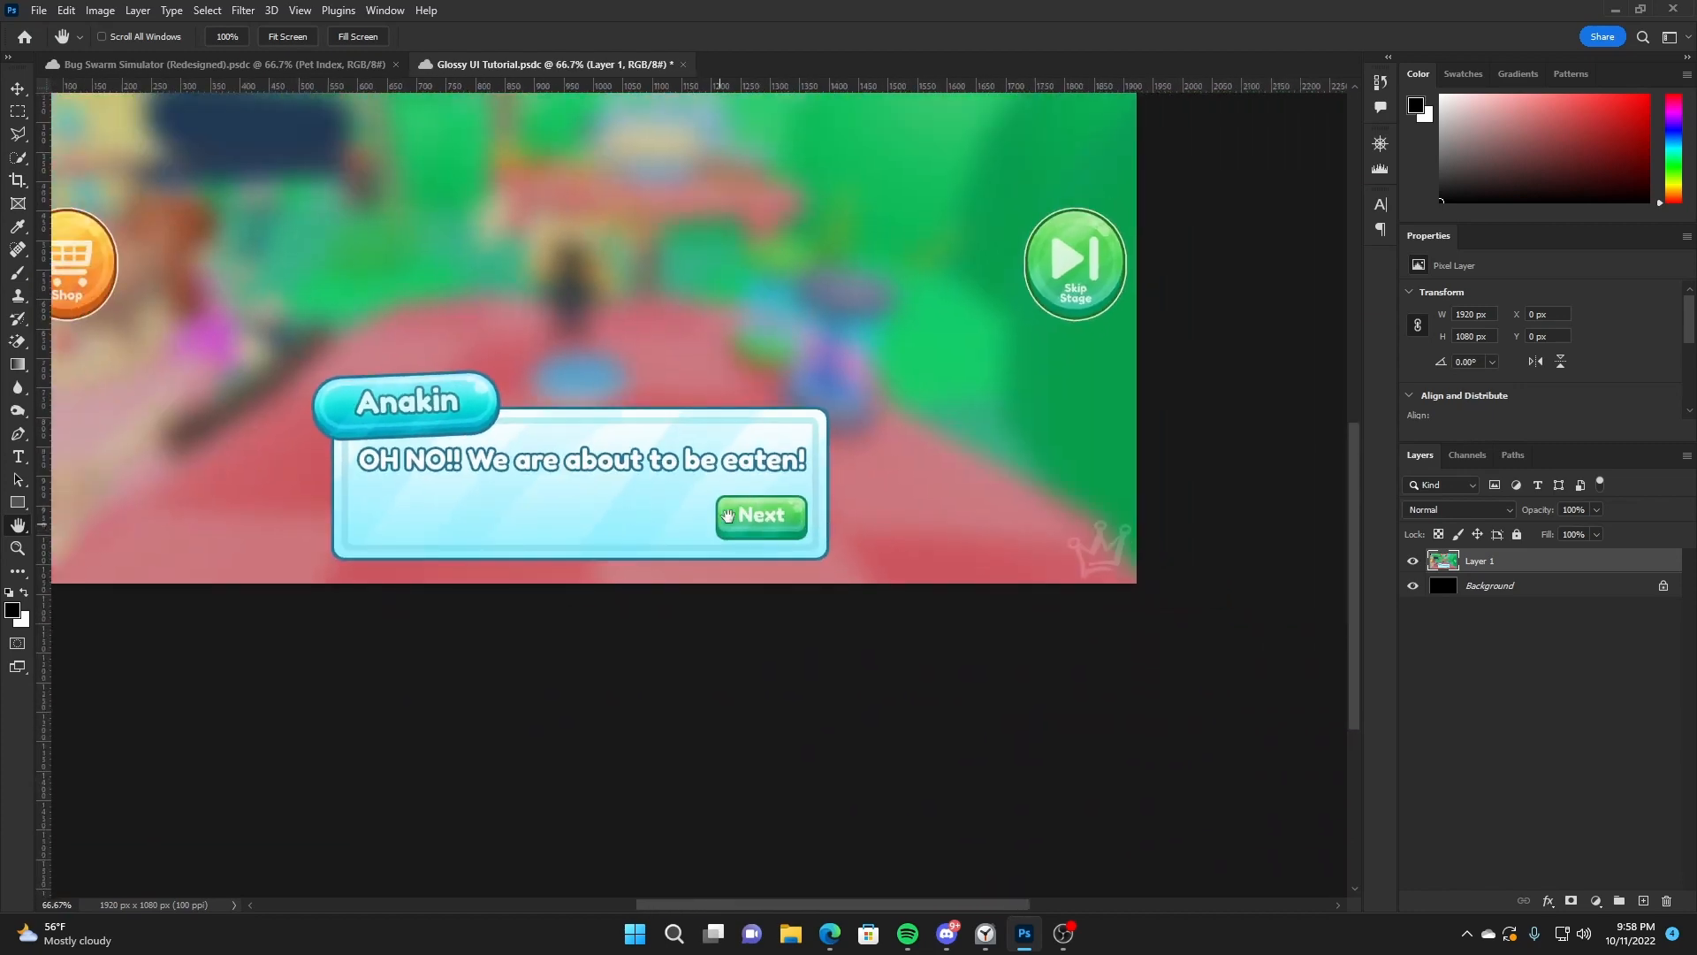
left_click_drag(727, 516, 897, 585)
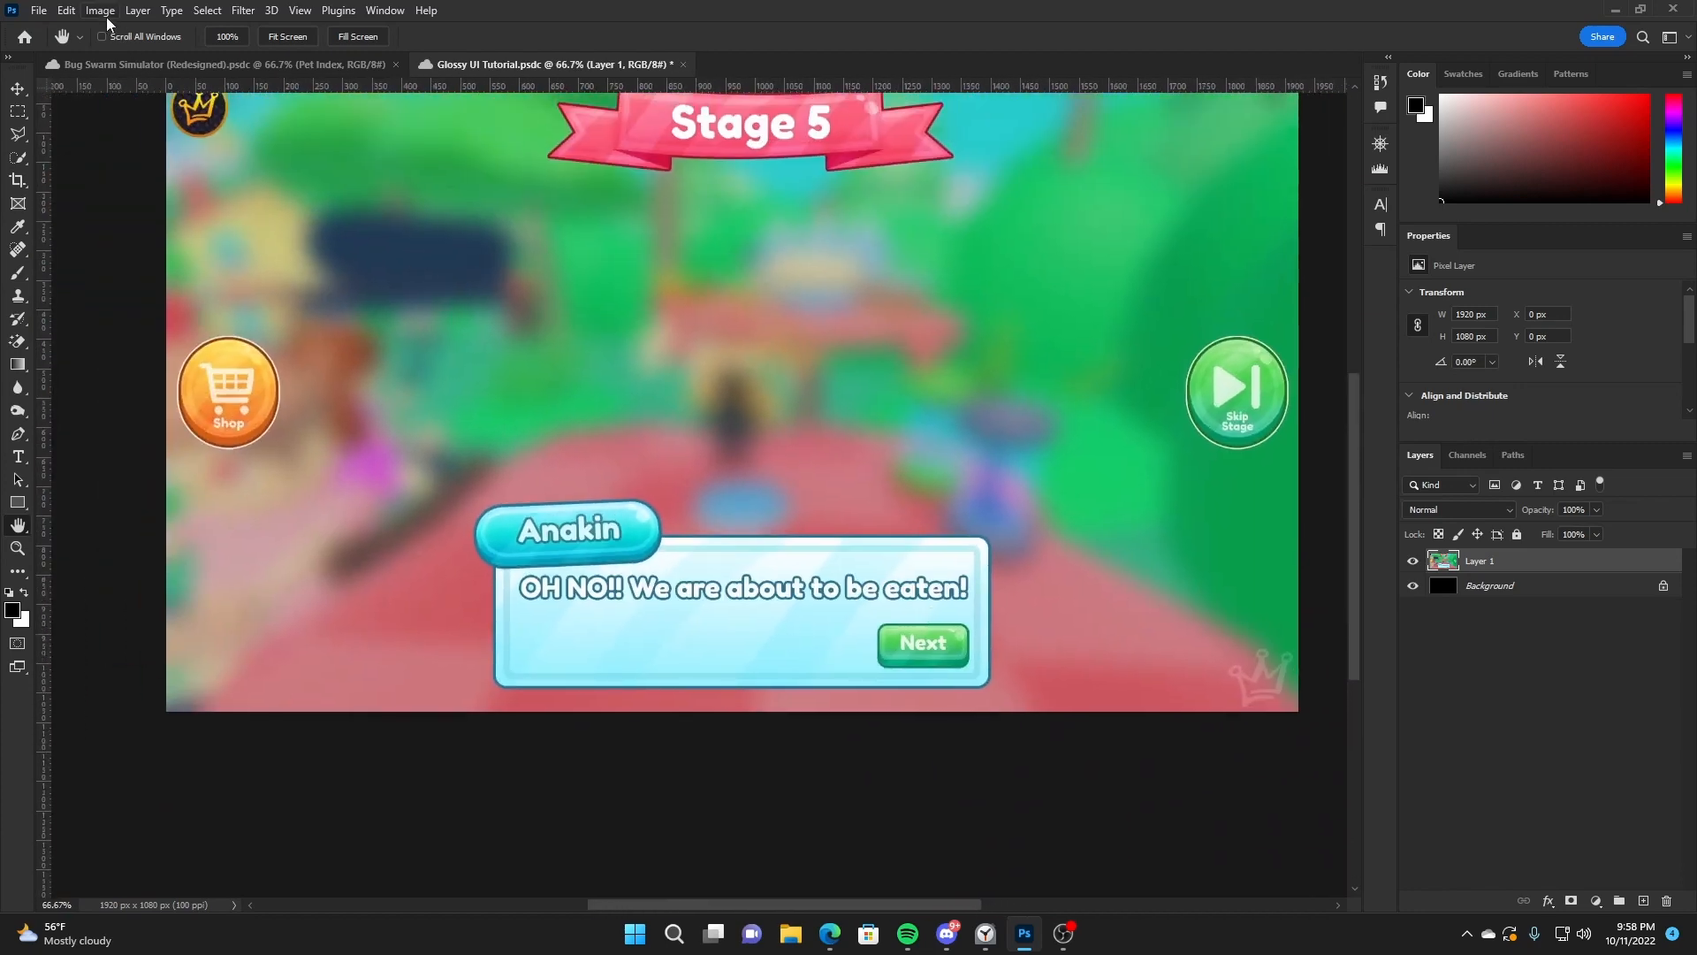
Check the document's canvas size in pixels
left_click(100, 11)
left_click(120, 156)
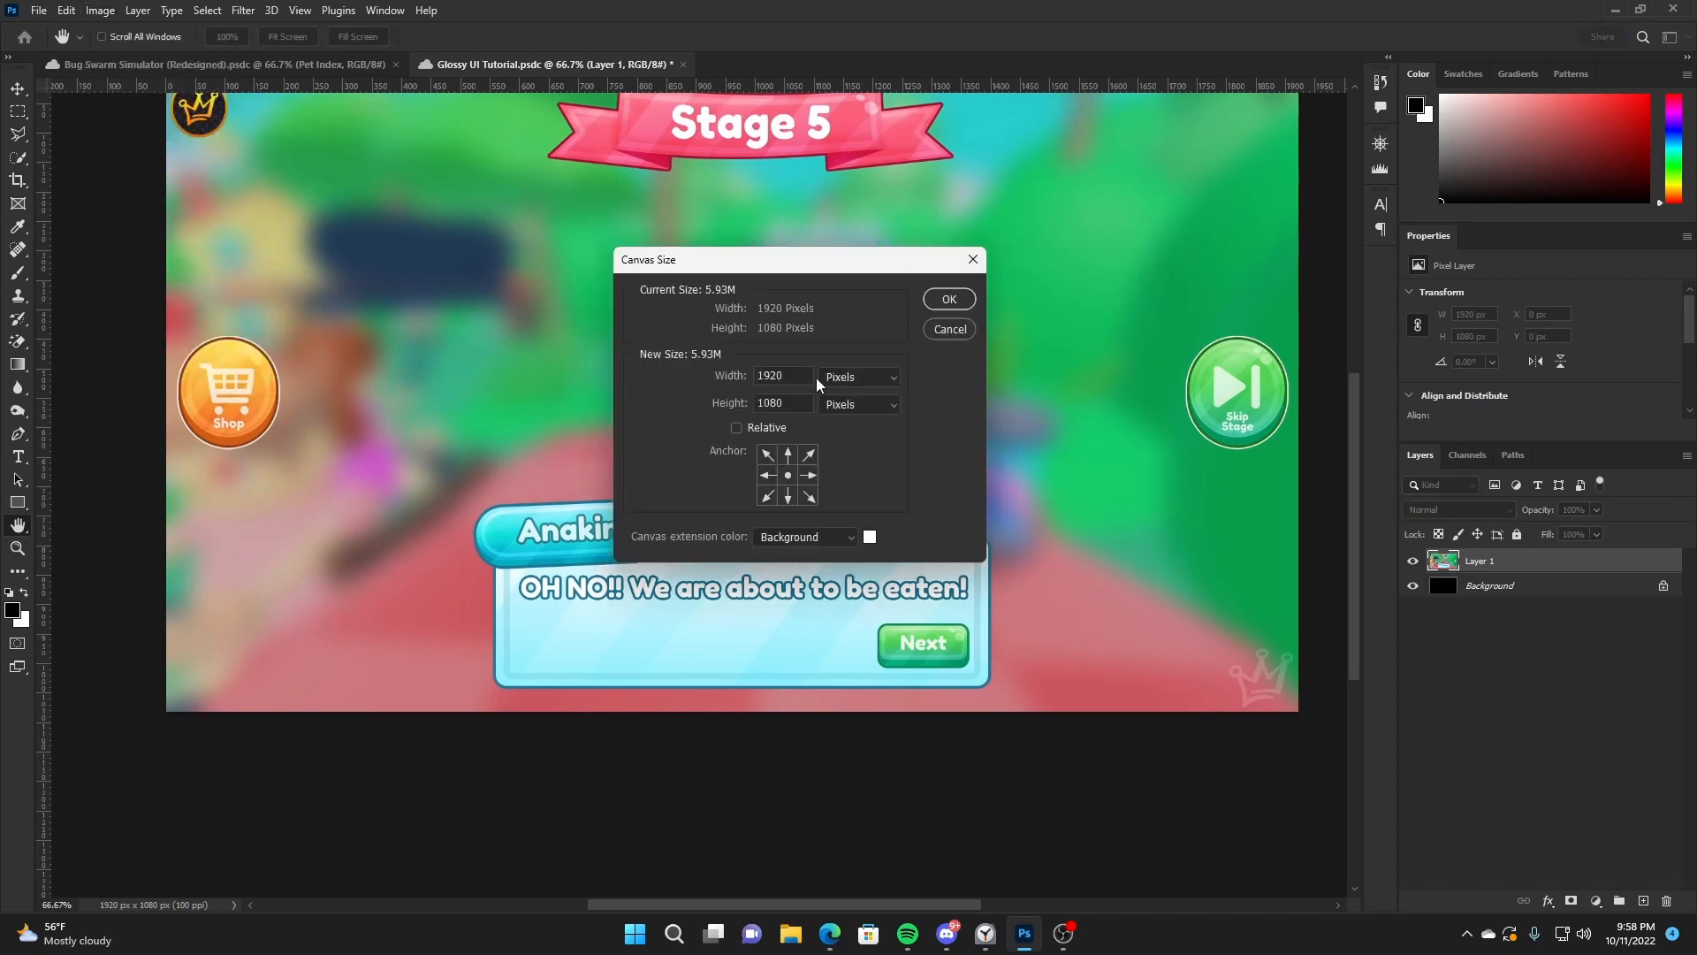
left_click(789, 409)
left_click(948, 299)
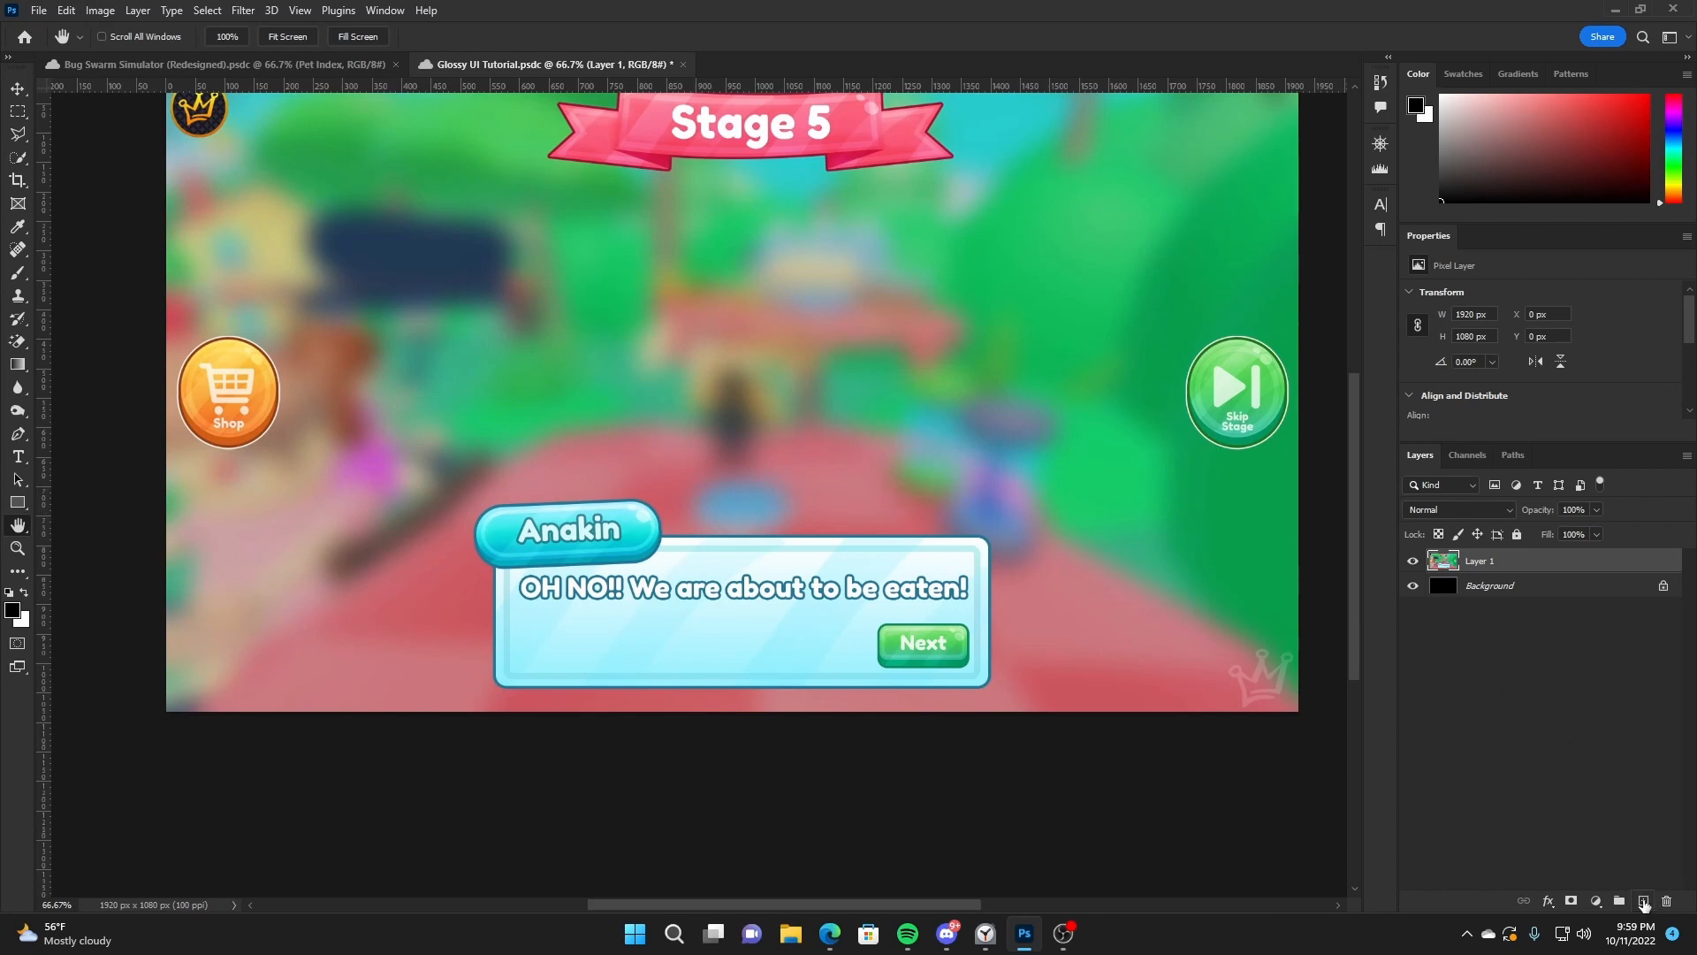
On a new layer, draw an 843 x 257 px rectangle with 20 px corners over the reference dialogue box and move it above that box
left_click(1644, 902)
left_click_drag(18, 508, 74, 505)
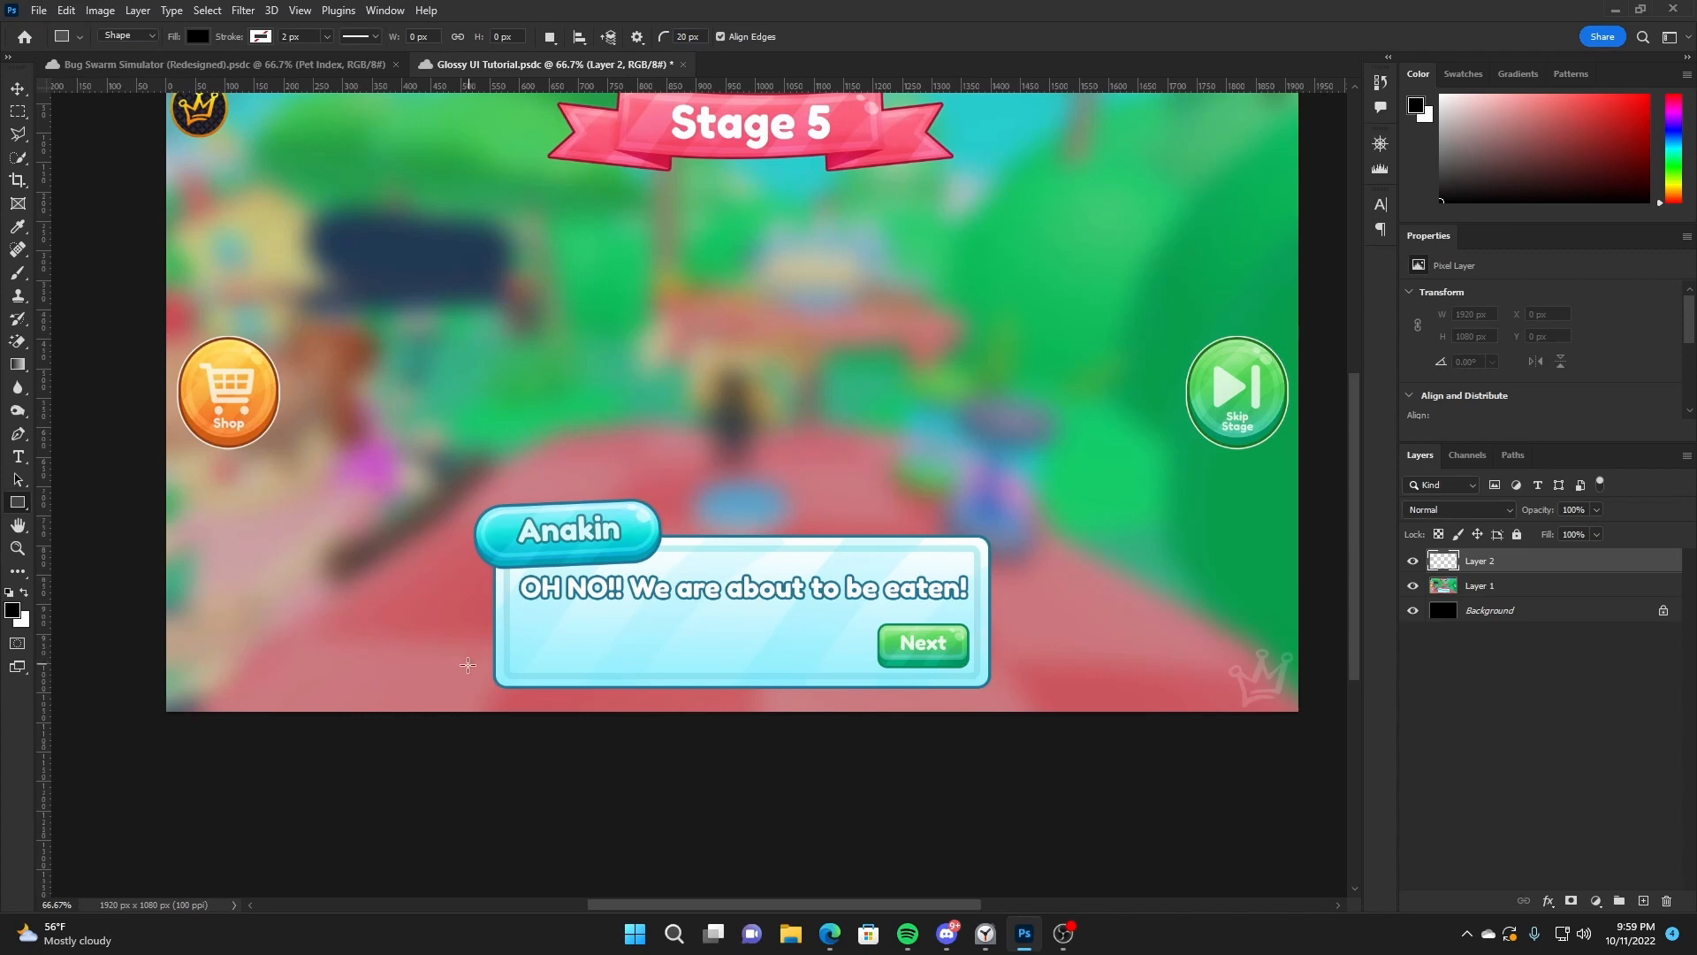
left_click_drag(492, 687, 989, 536)
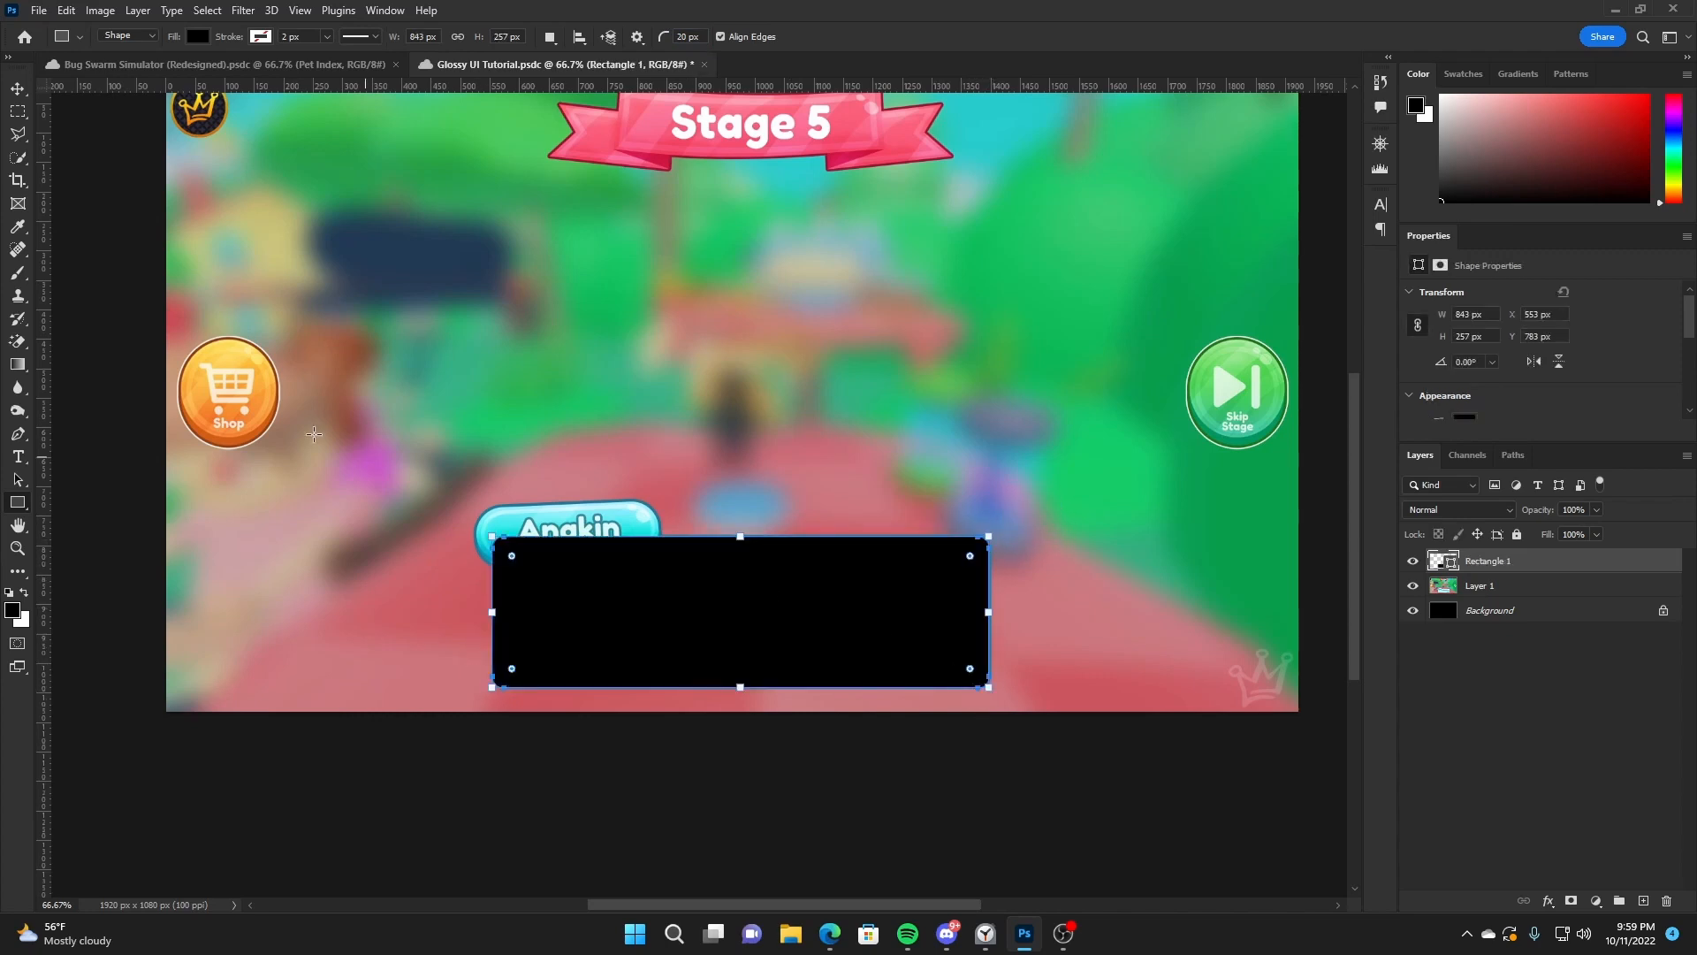
left_click(17, 89)
left_click_drag(800, 648, 810, 383)
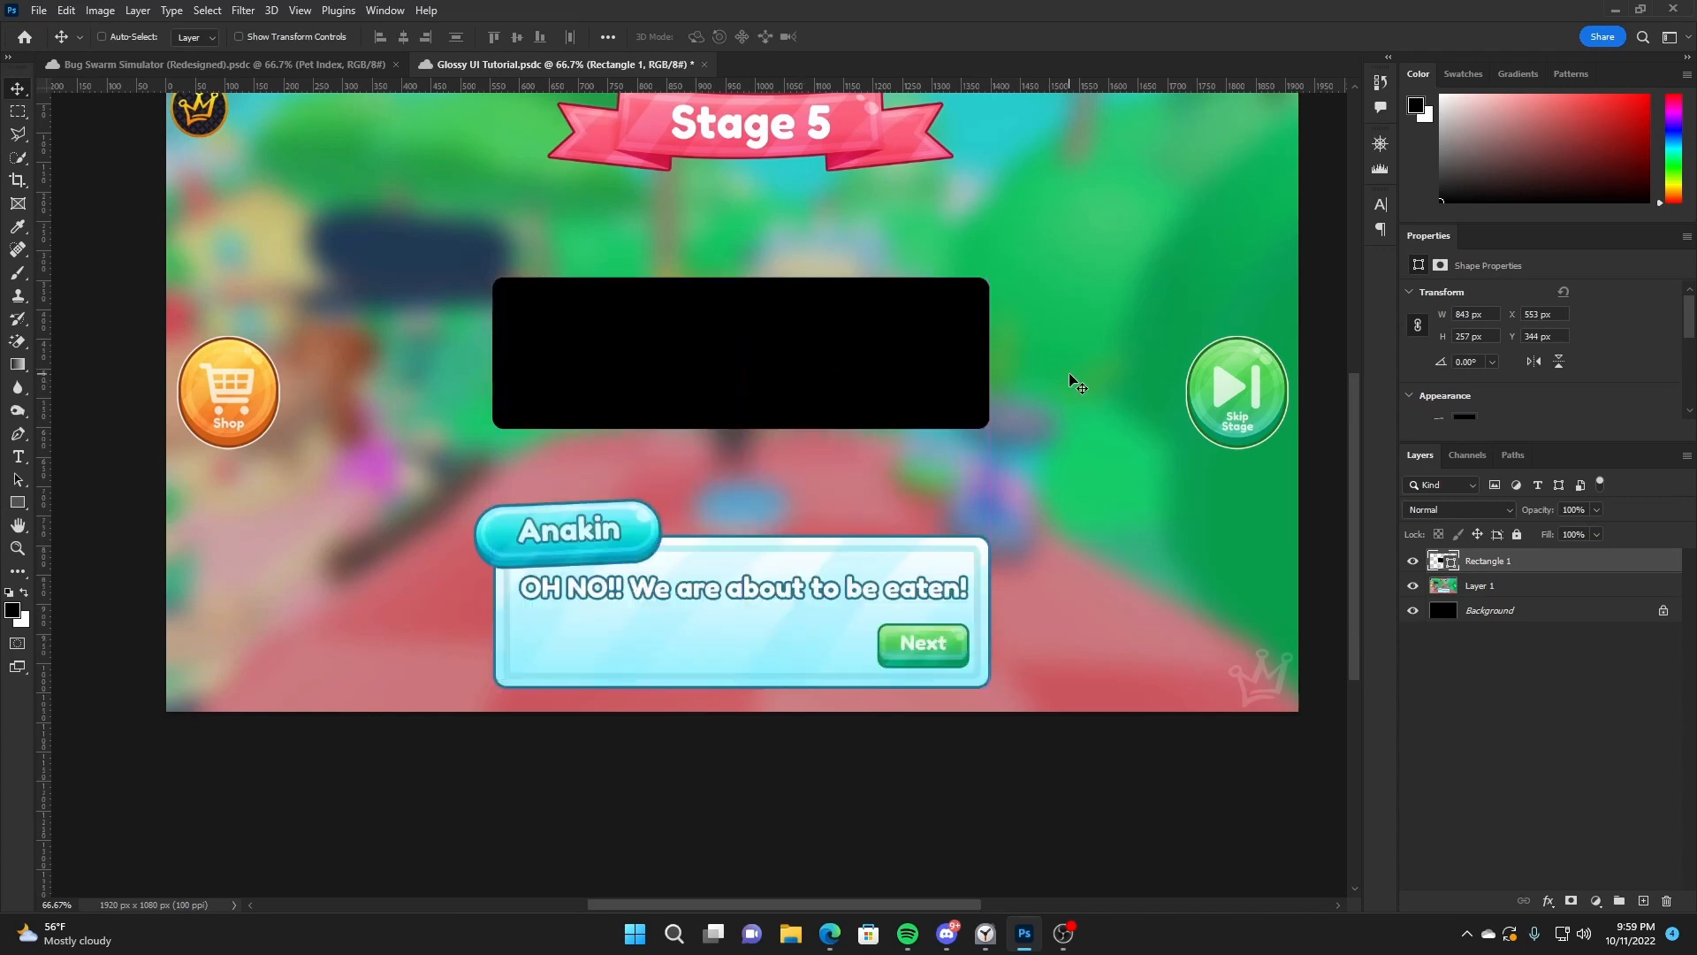
Recolour the rounded rectangle light blue, starting from a colour sampled from the reference dialogue box
double_click(1445, 562)
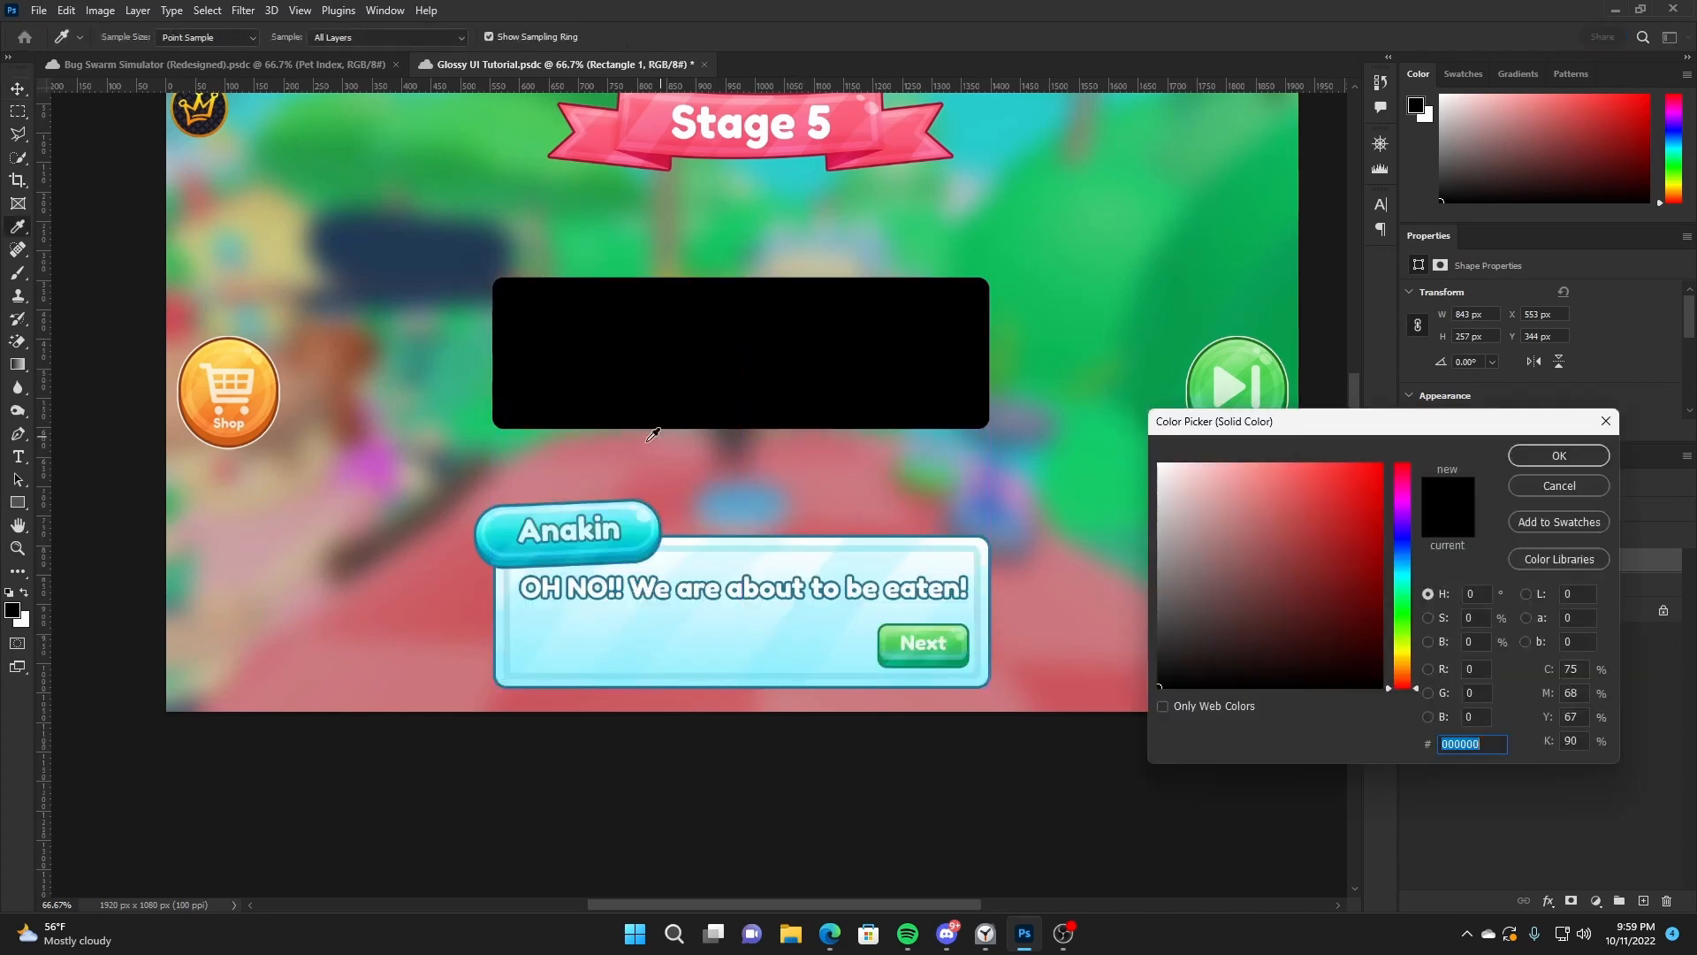
left_click(804, 632)
left_click_drag(1238, 462, 1237, 481)
left_click(1560, 456)
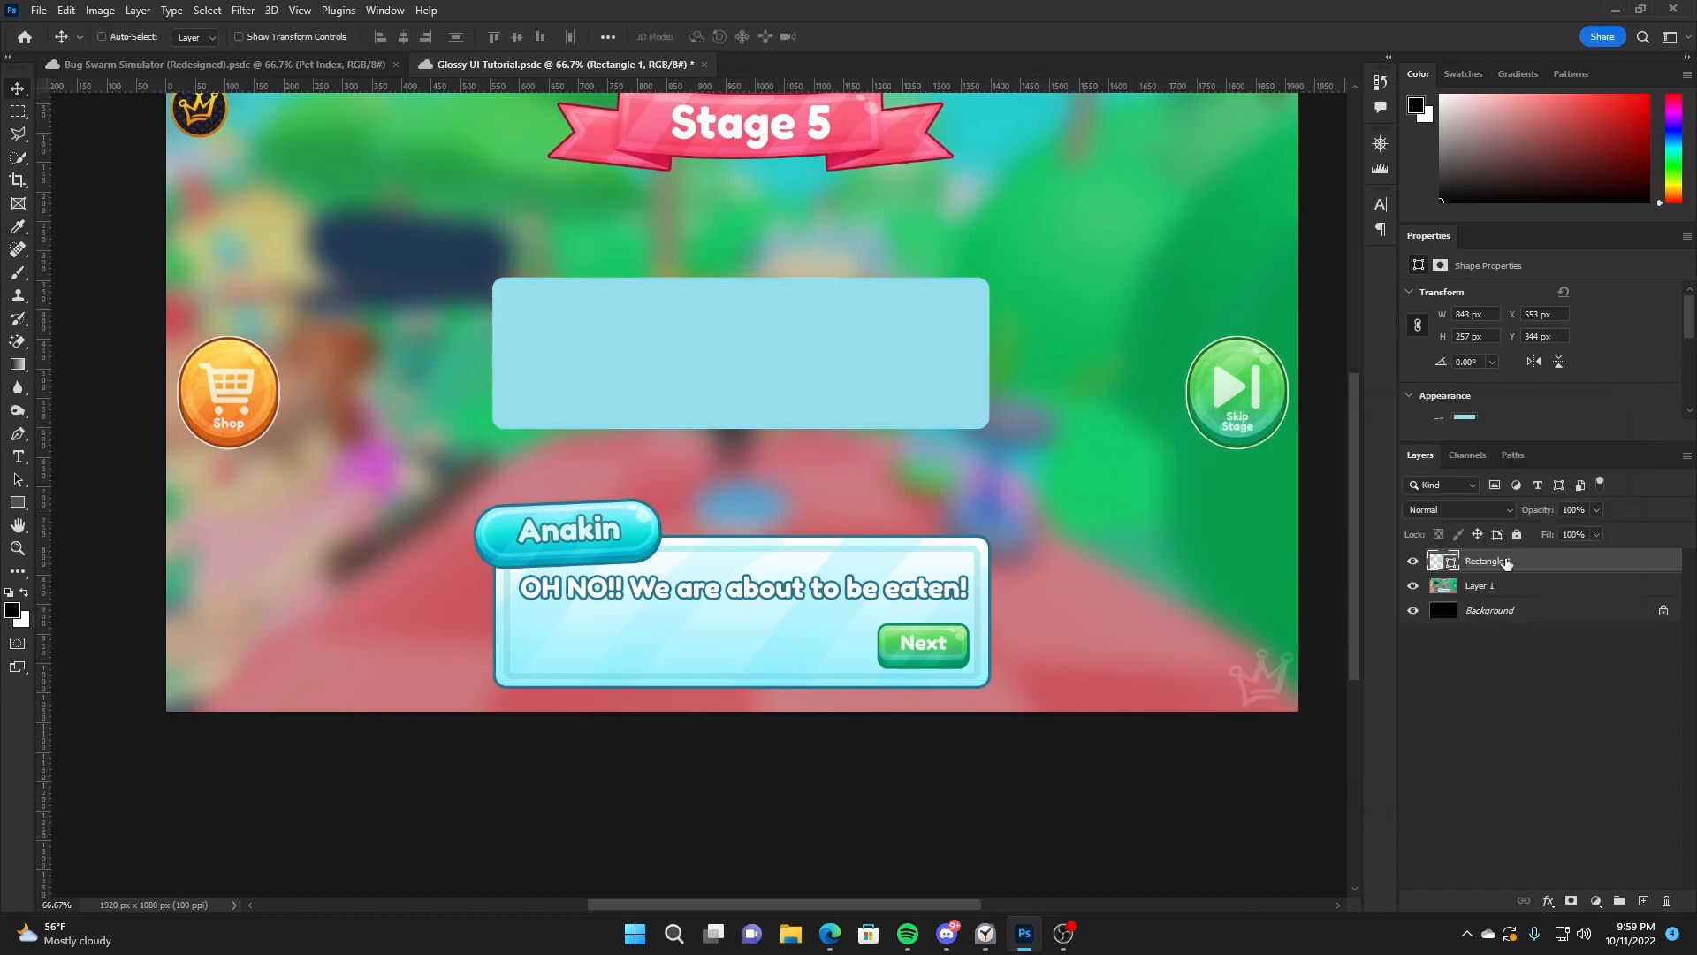
Add a 5 px outside stroke in teal blue #3f99a8 to the light blue rectangle
right_click(1510, 562)
left_click(1324, 165)
left_click(1019, 541)
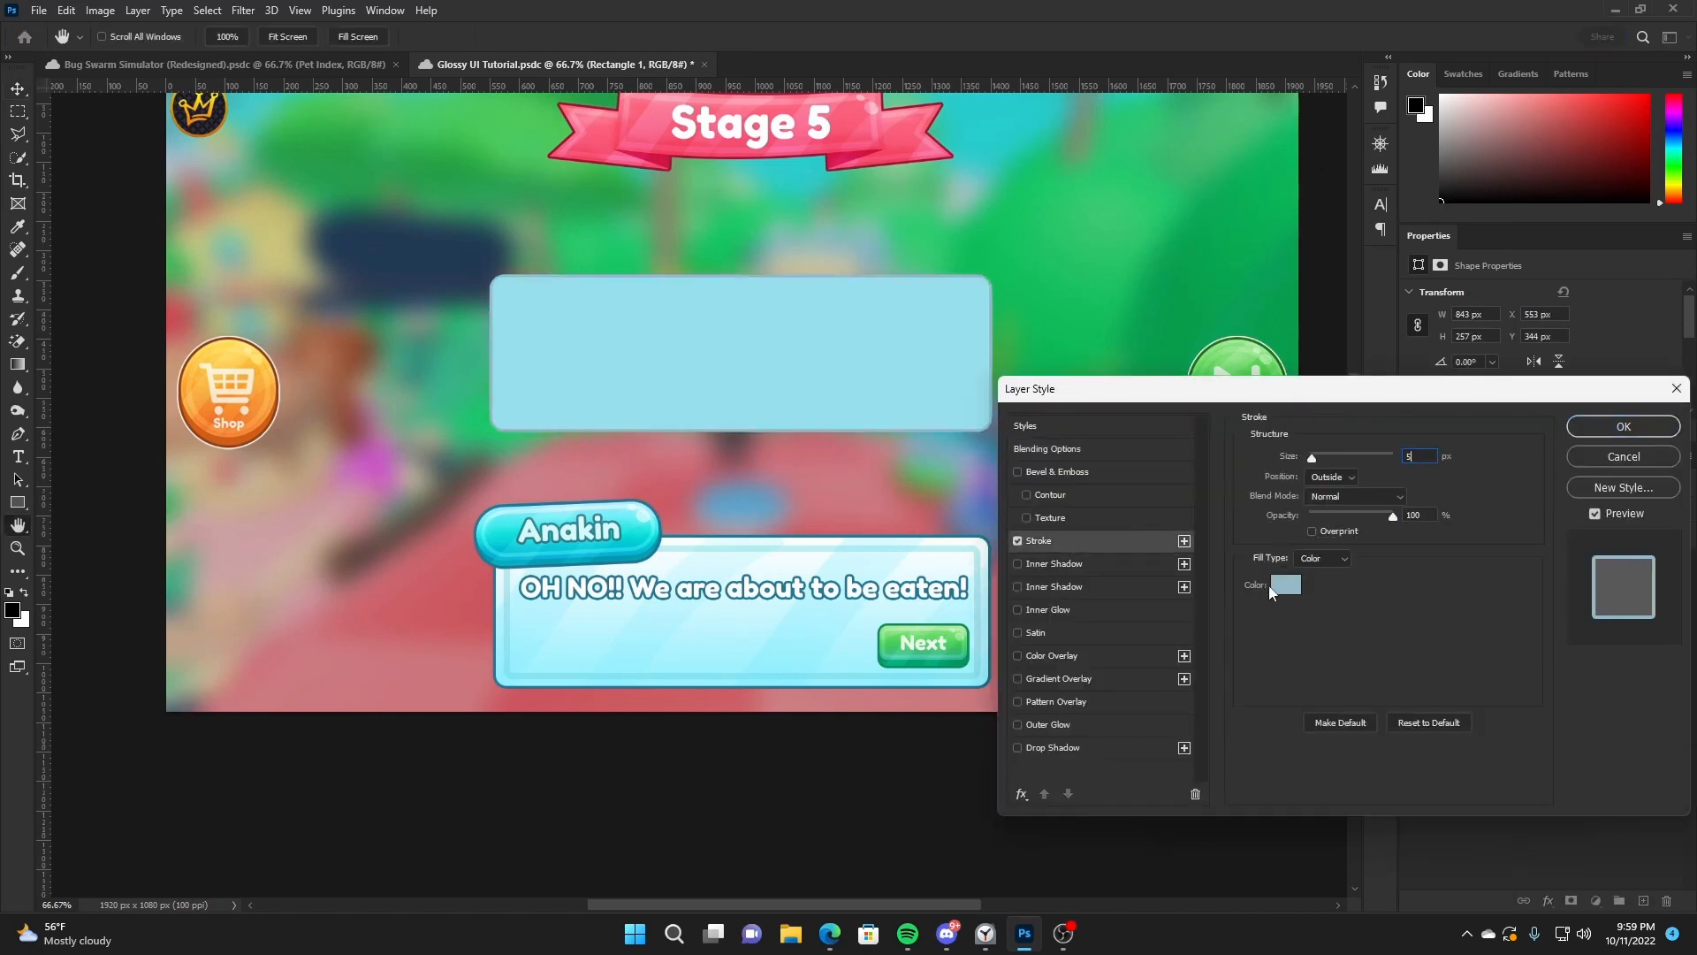
left_click(1286, 585)
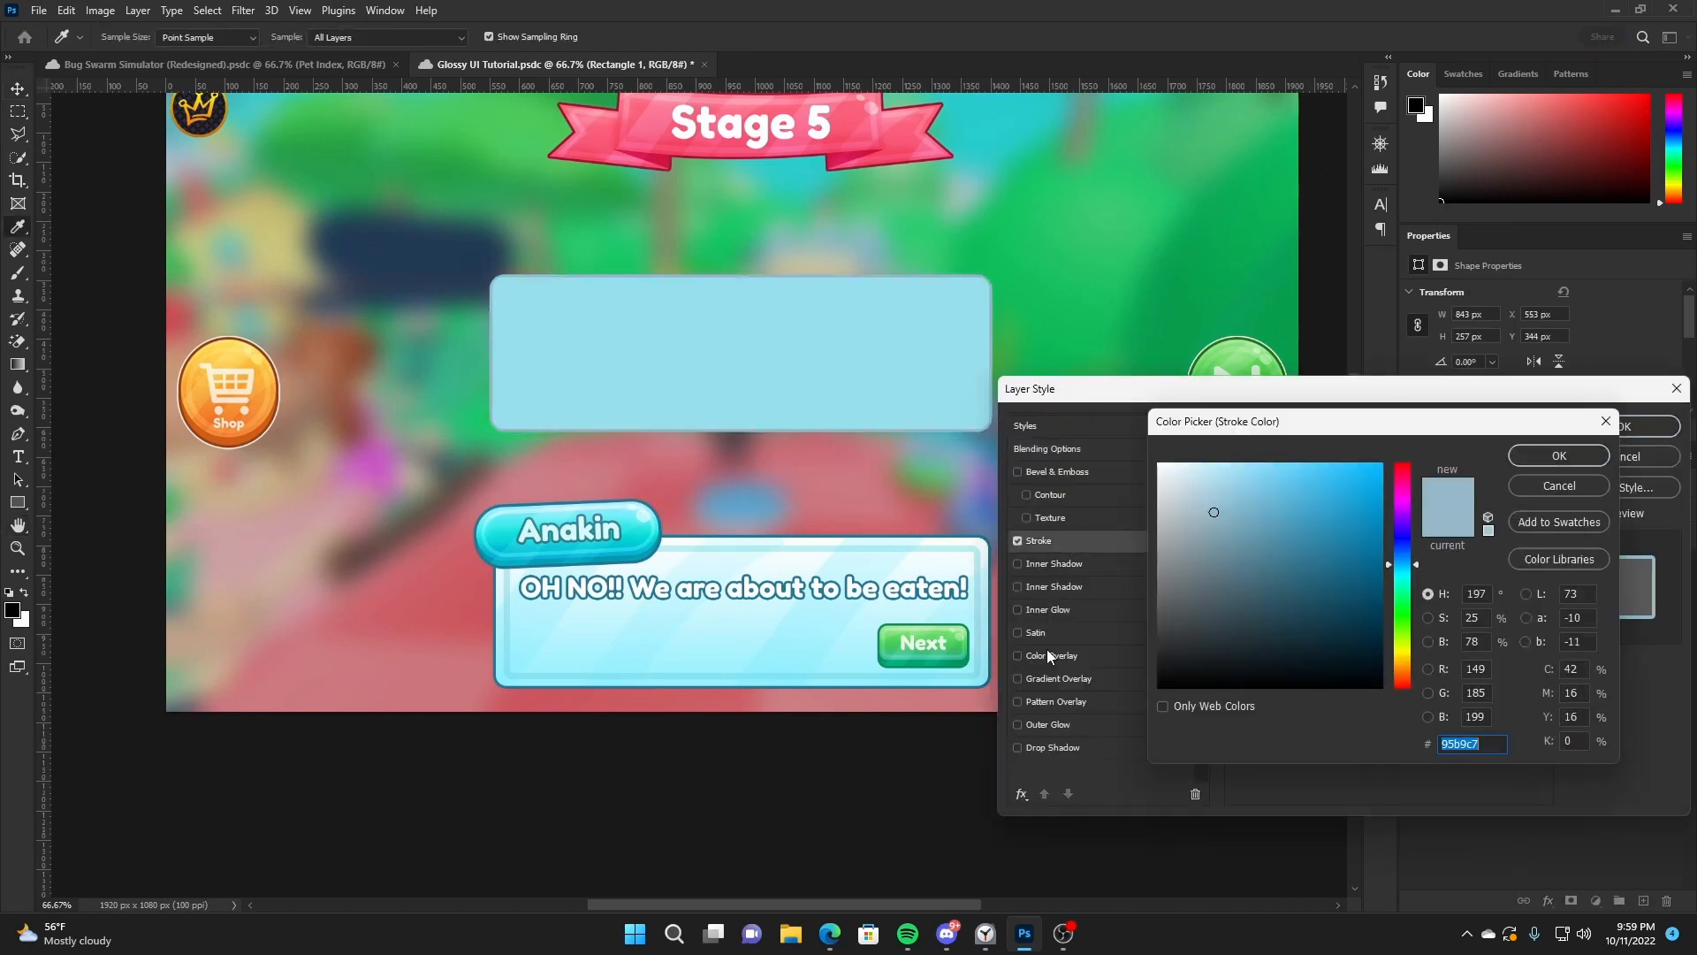
left_click(877, 332)
mouse_move(1276, 529)
left_mouse_down()
mouse_move(1274, 579)
mouse_move(1273, 536)
mouse_move(1321, 559)
mouse_move(1299, 540)
left_mouse_up()
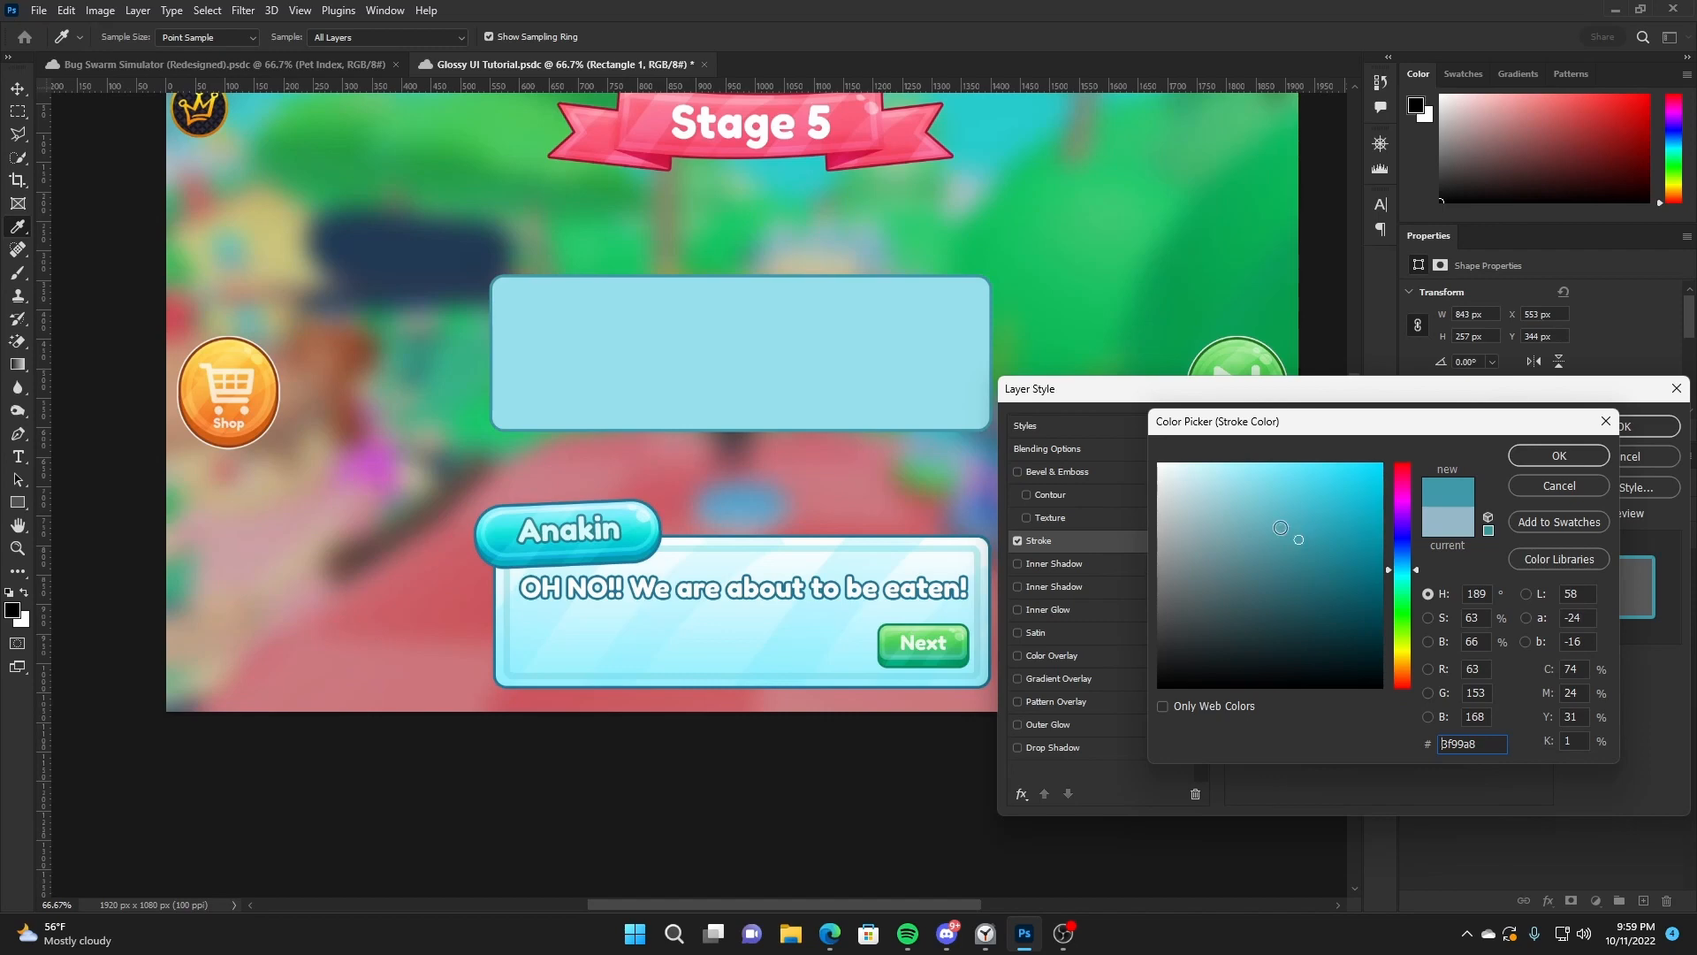
left_click(1560, 456)
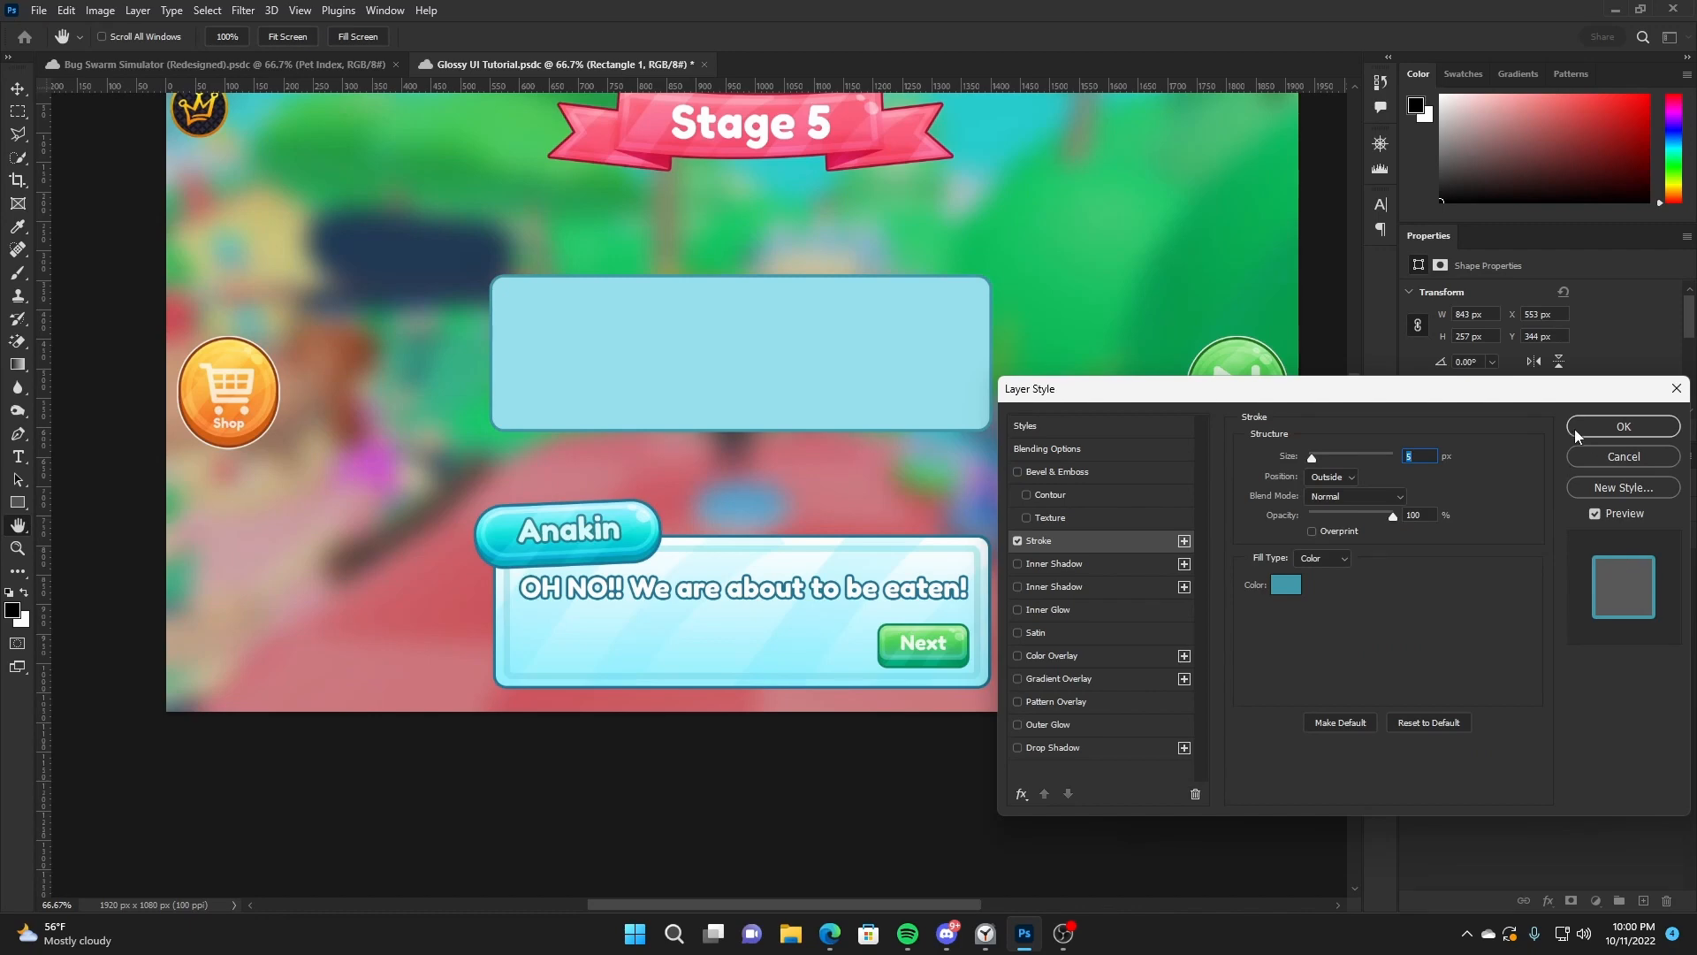
left_click(1623, 427)
left_click(1679, 562)
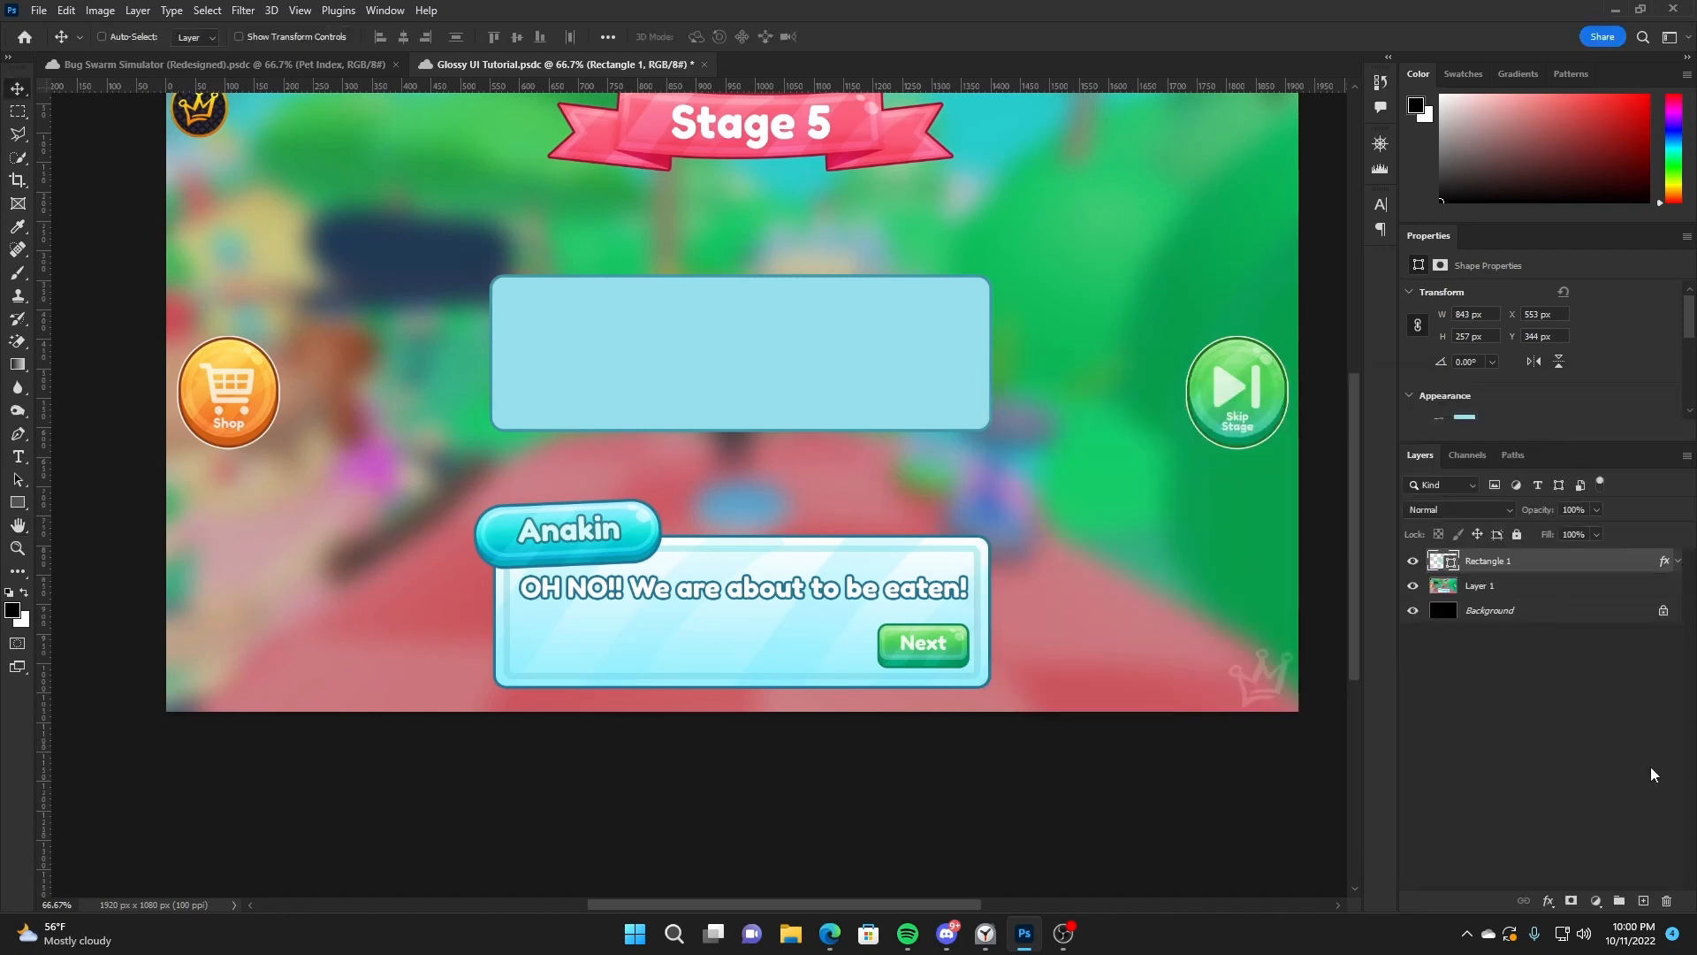
Add an empty layer above the light blue rectangle and clip it to the rectangle
key("ctrl+shift+alt+n")
right_click(1498, 563)
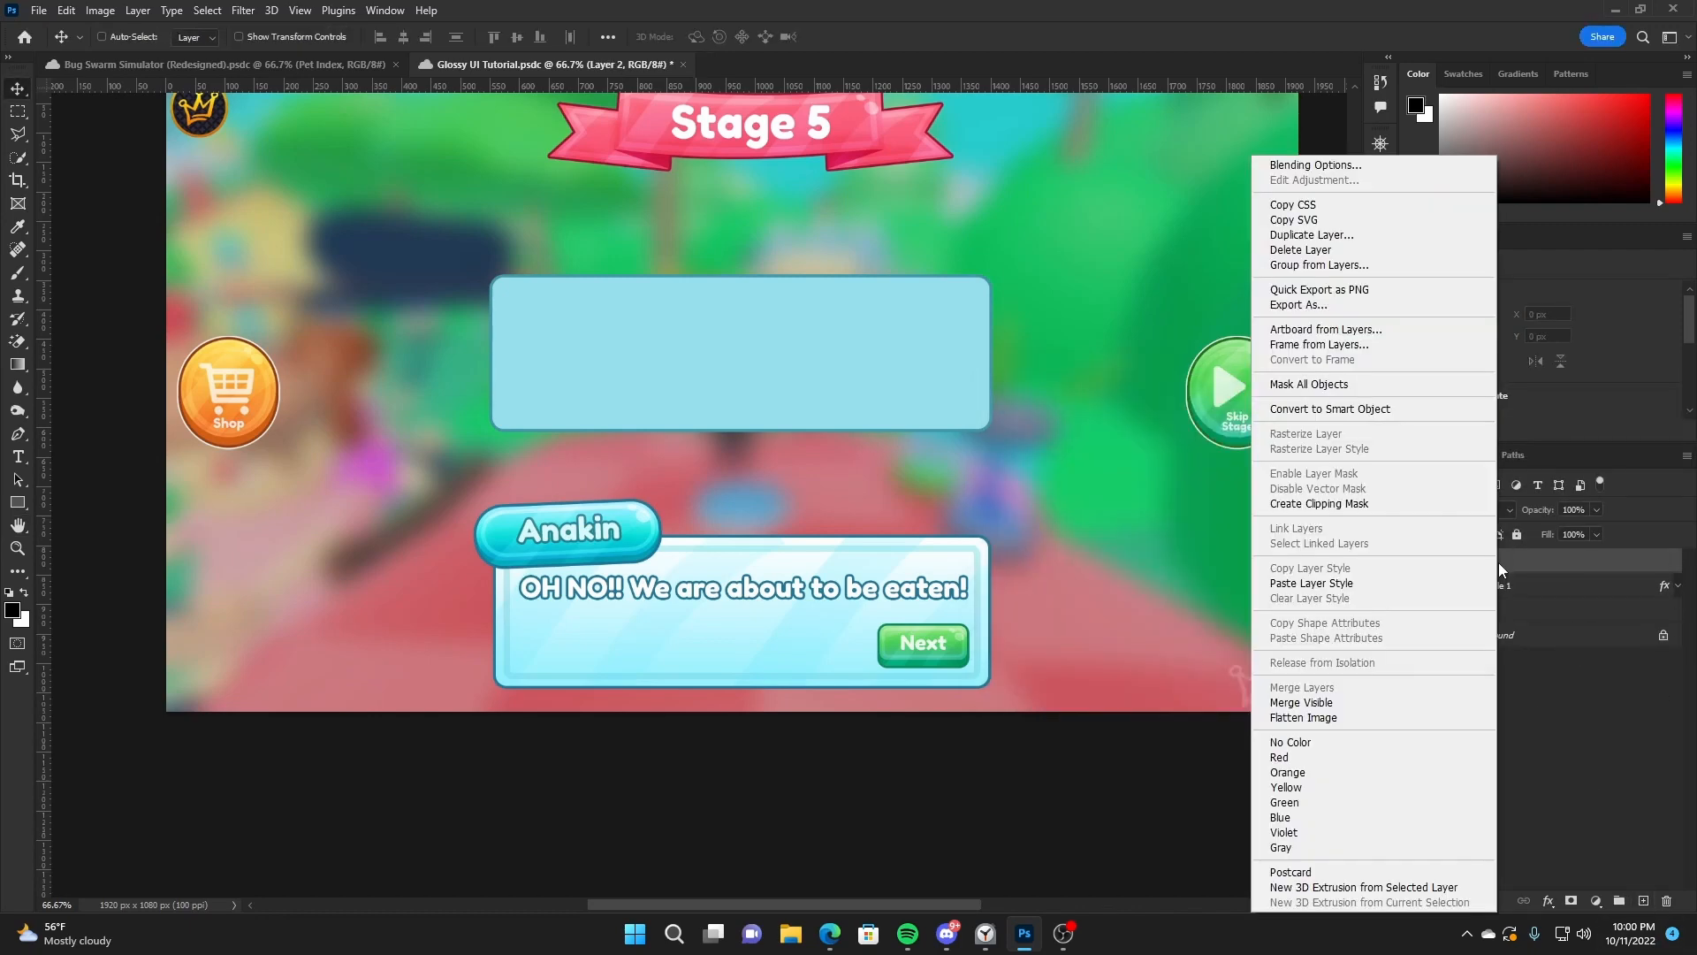
left_click(1318, 506)
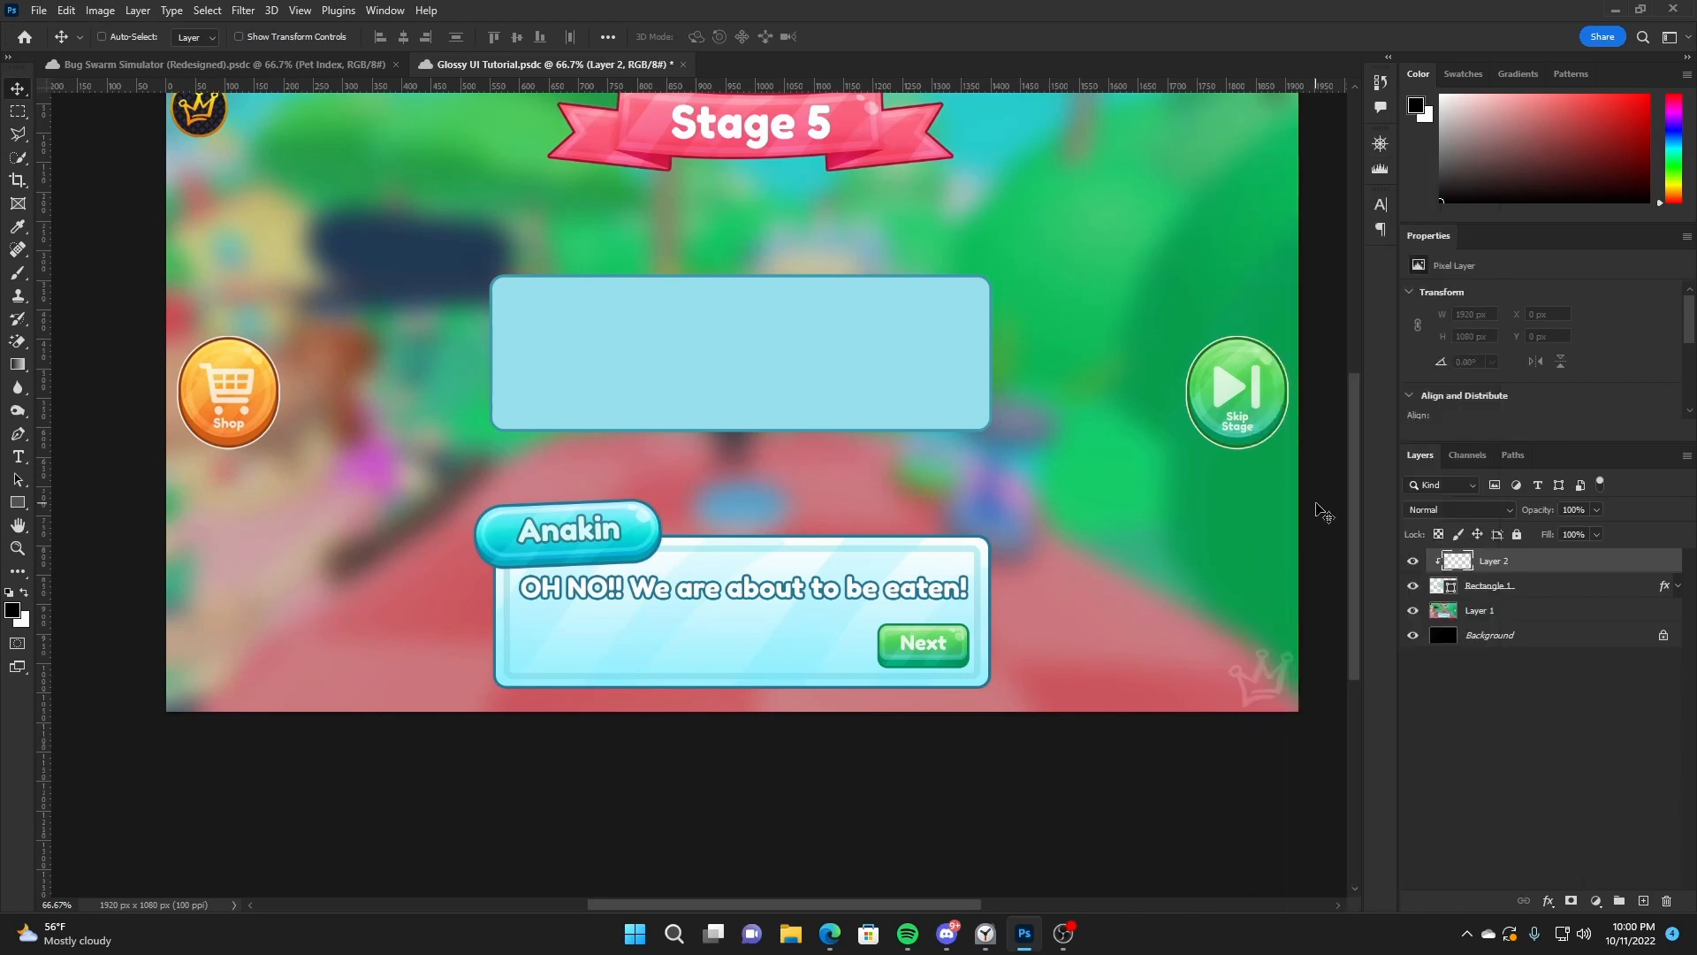
Paint black along the rectangle's lower edge and white along its upper edge with a soft 500 px brush at 43% opacity
key("b")
left_click(128, 37)
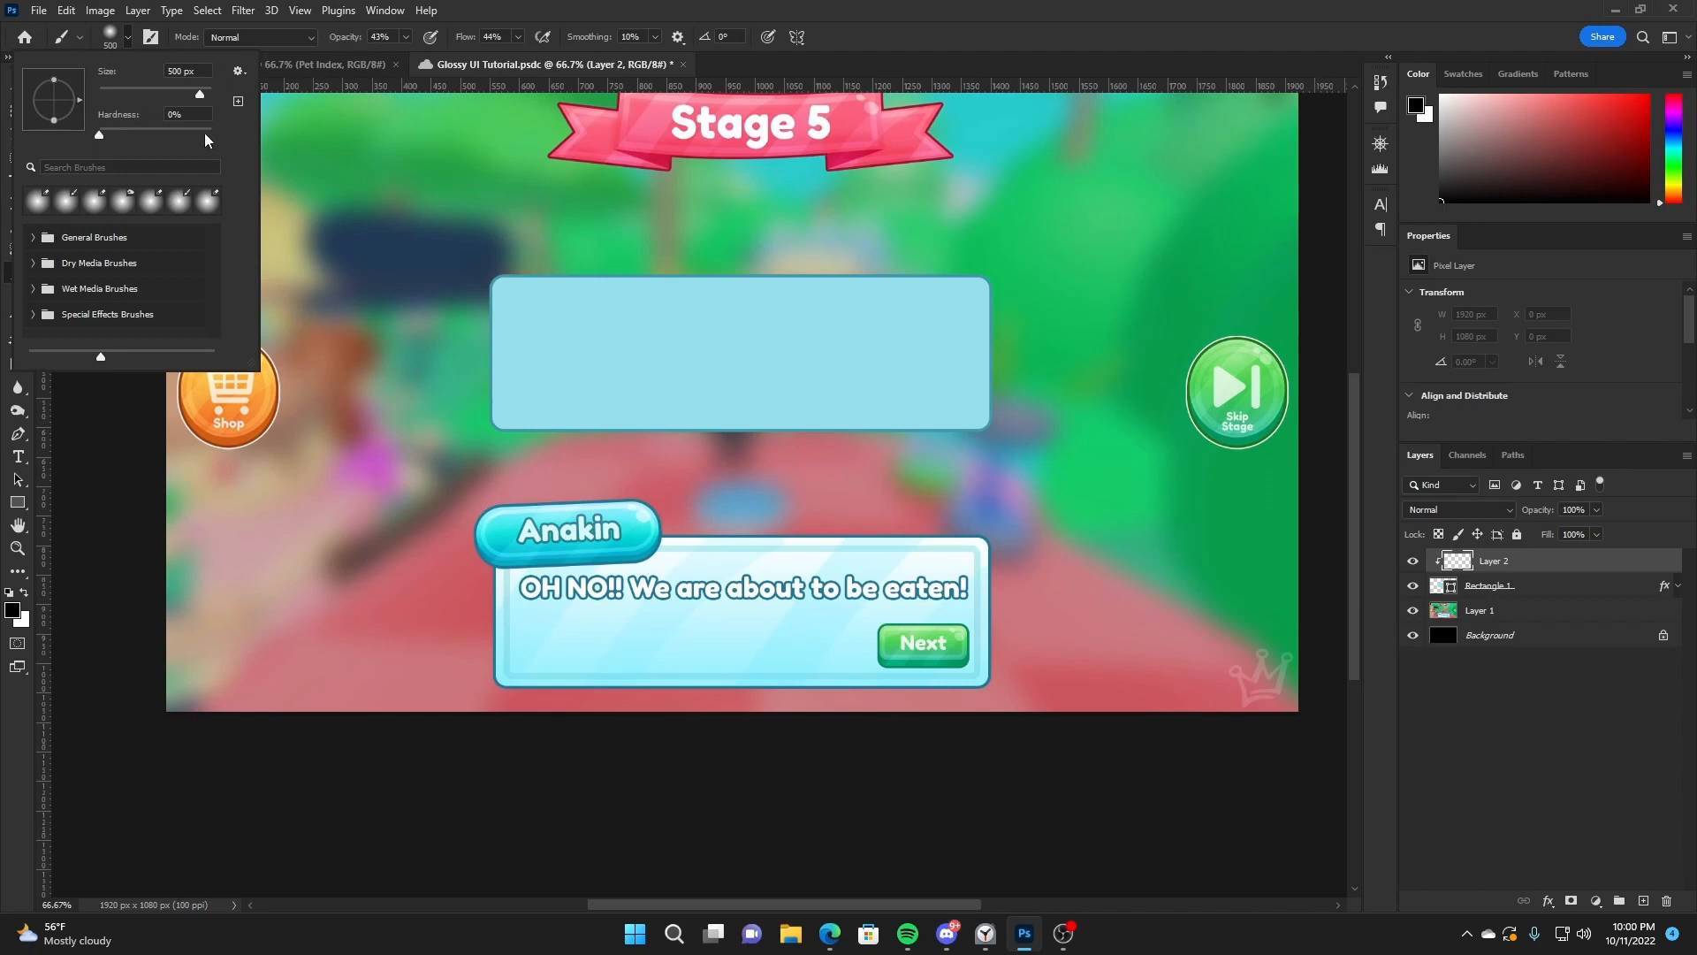
left_click(599, 11)
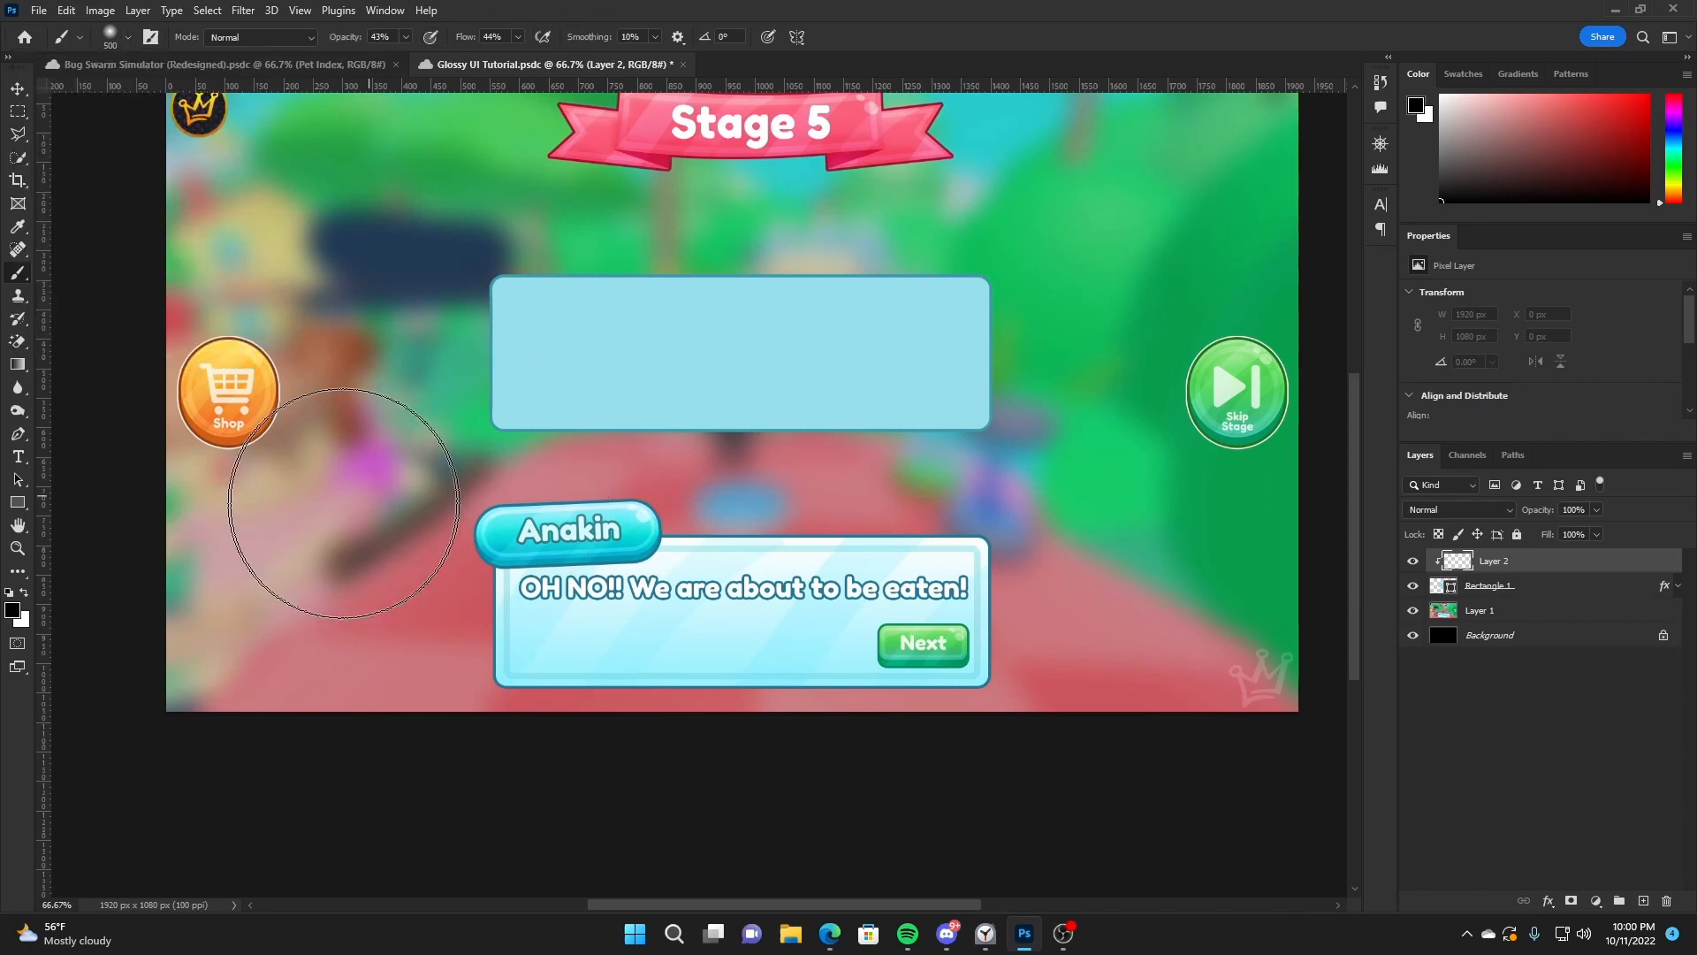
key("[")
key("]")
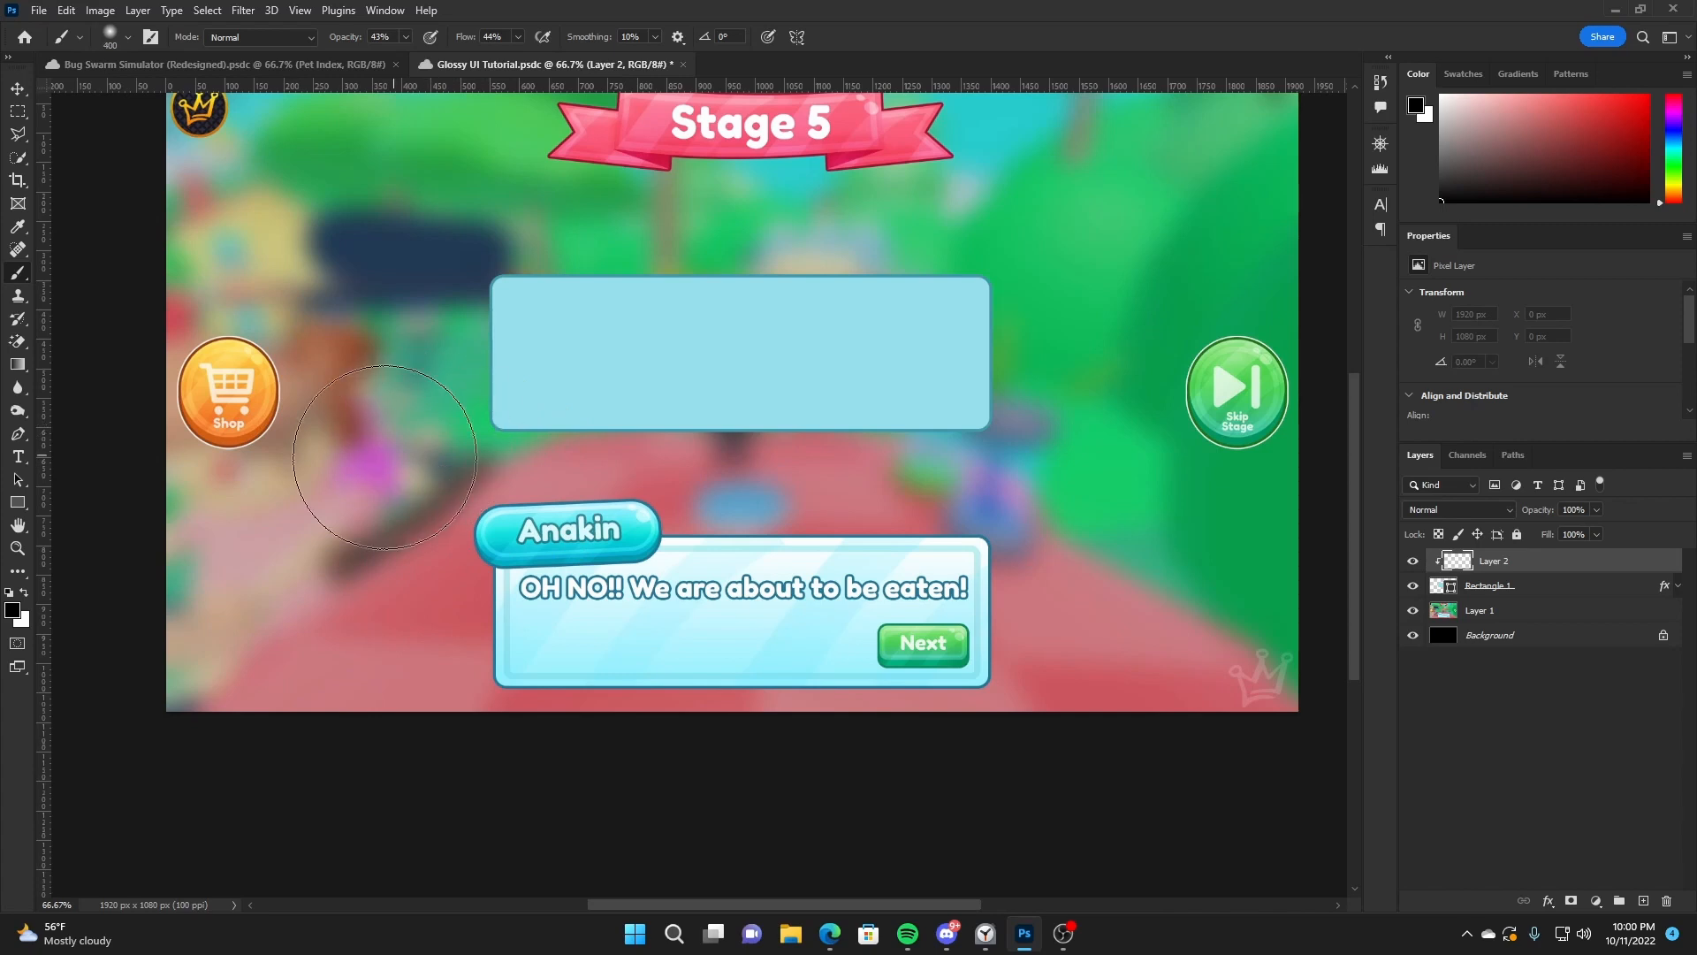
mouse_move(531, 393)
left_mouse_down()
mouse_move(719, 398)
mouse_move(584, 462)
mouse_move(852, 436)
mouse_move(867, 406)
left_mouse_up()
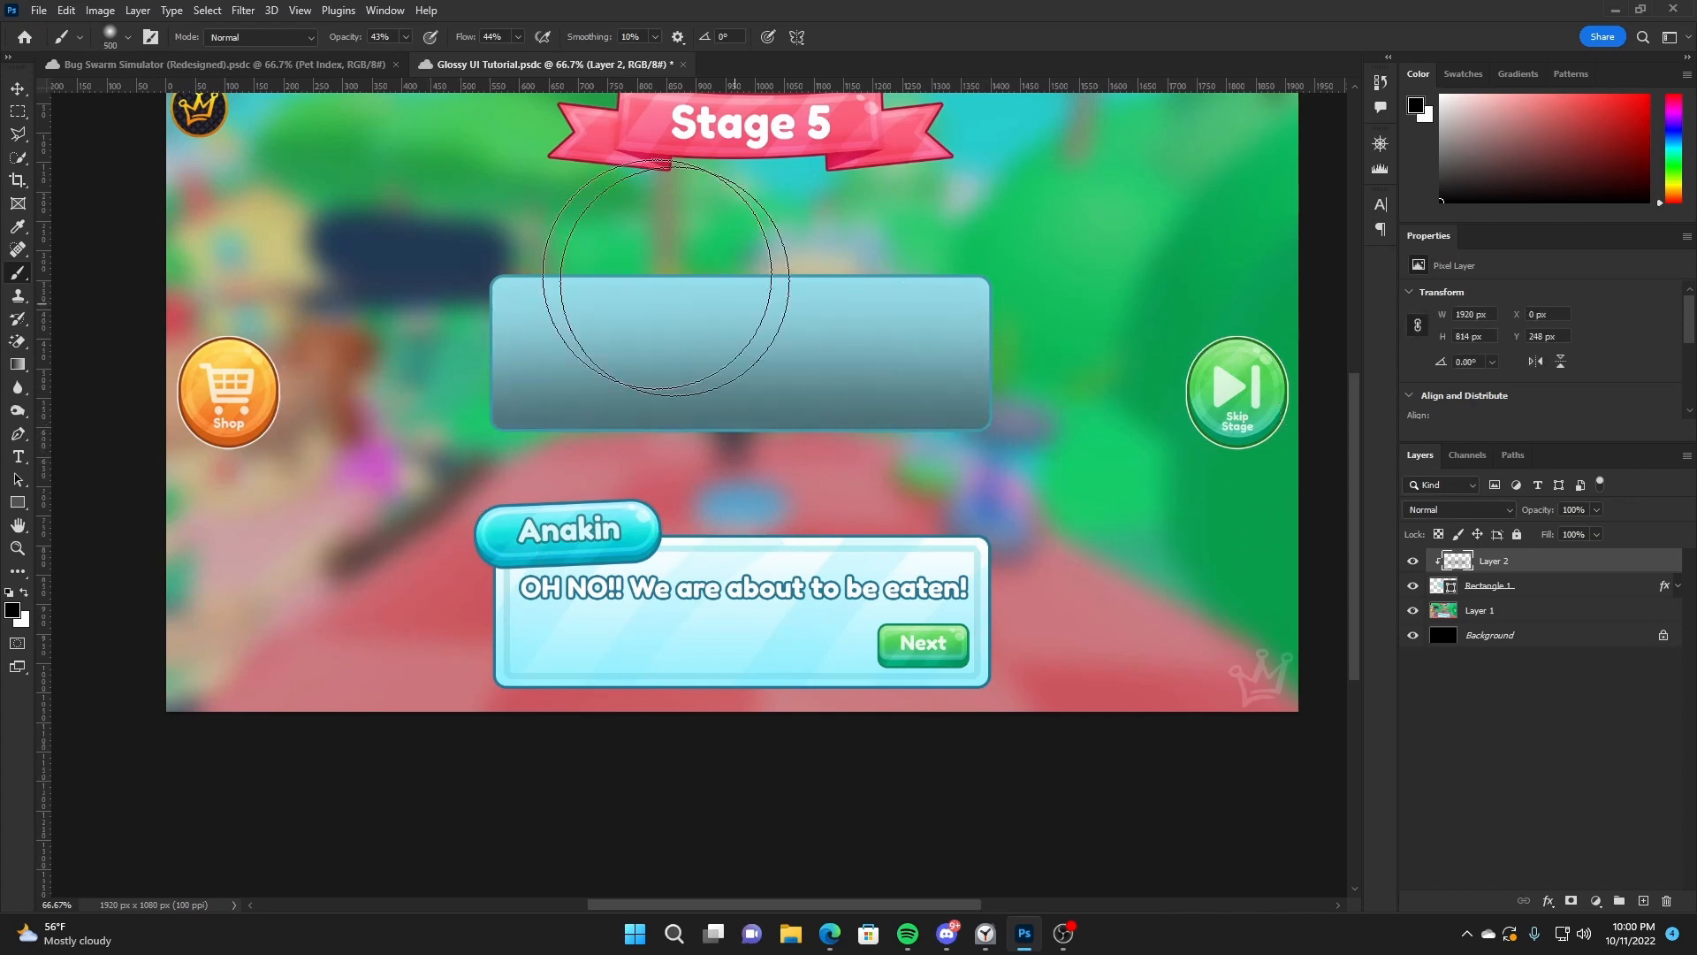
key("x")
left_click_drag(576, 208, 1079, 195)
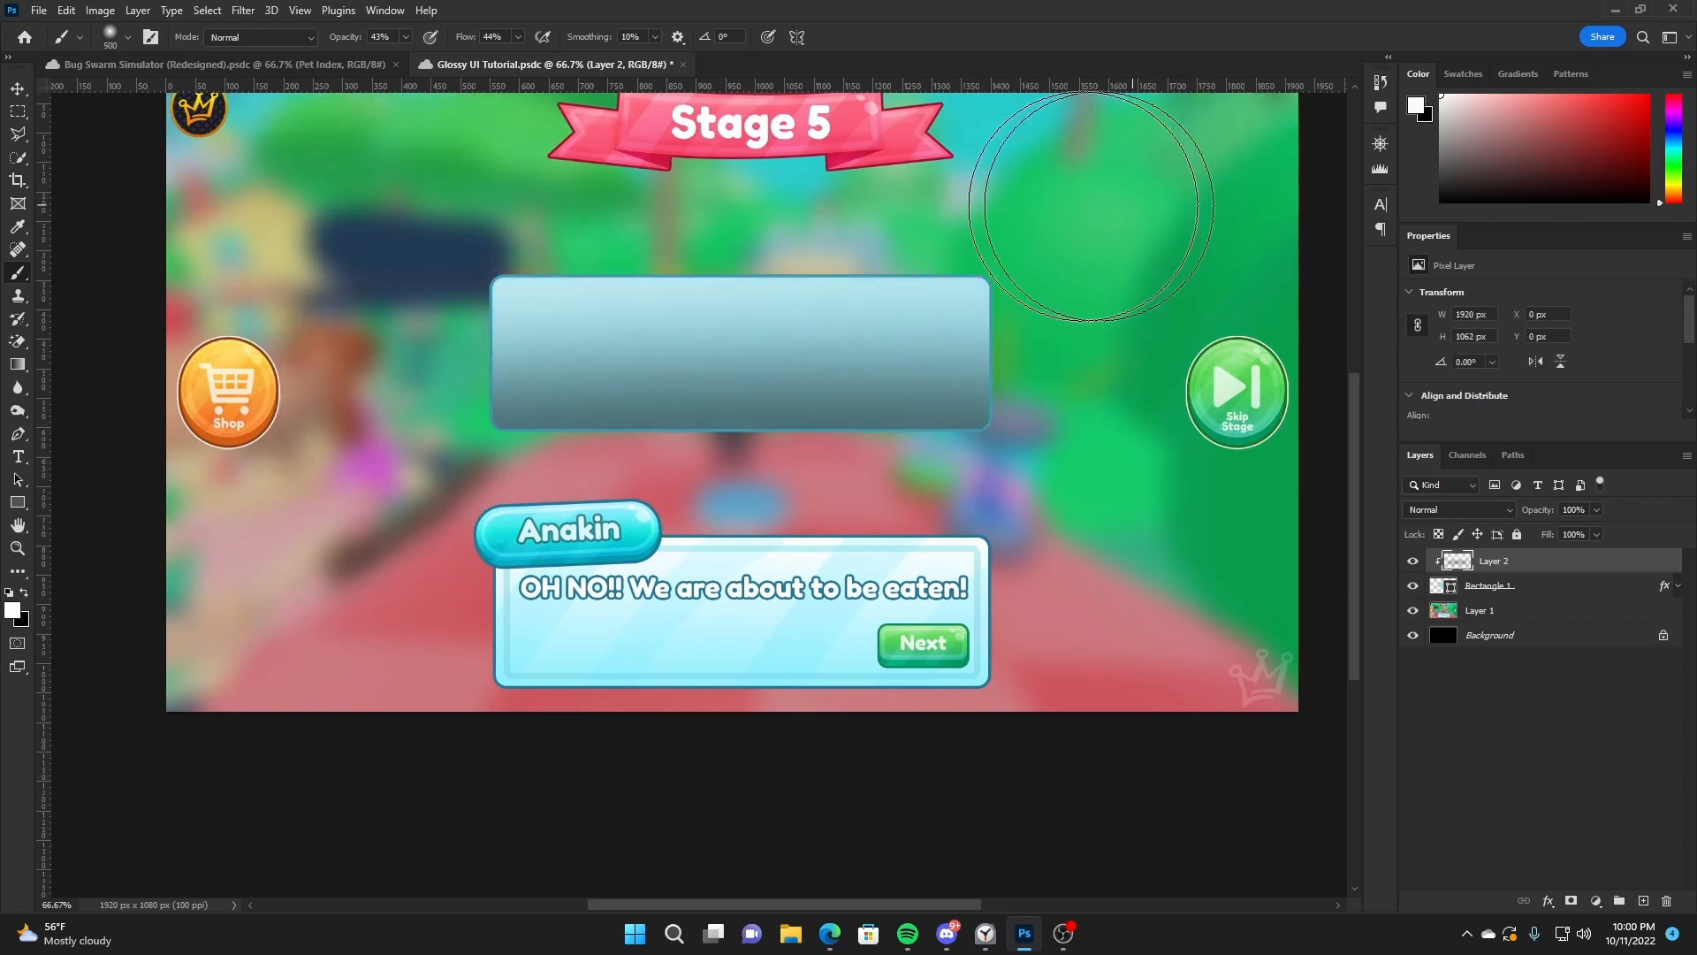
key("v")
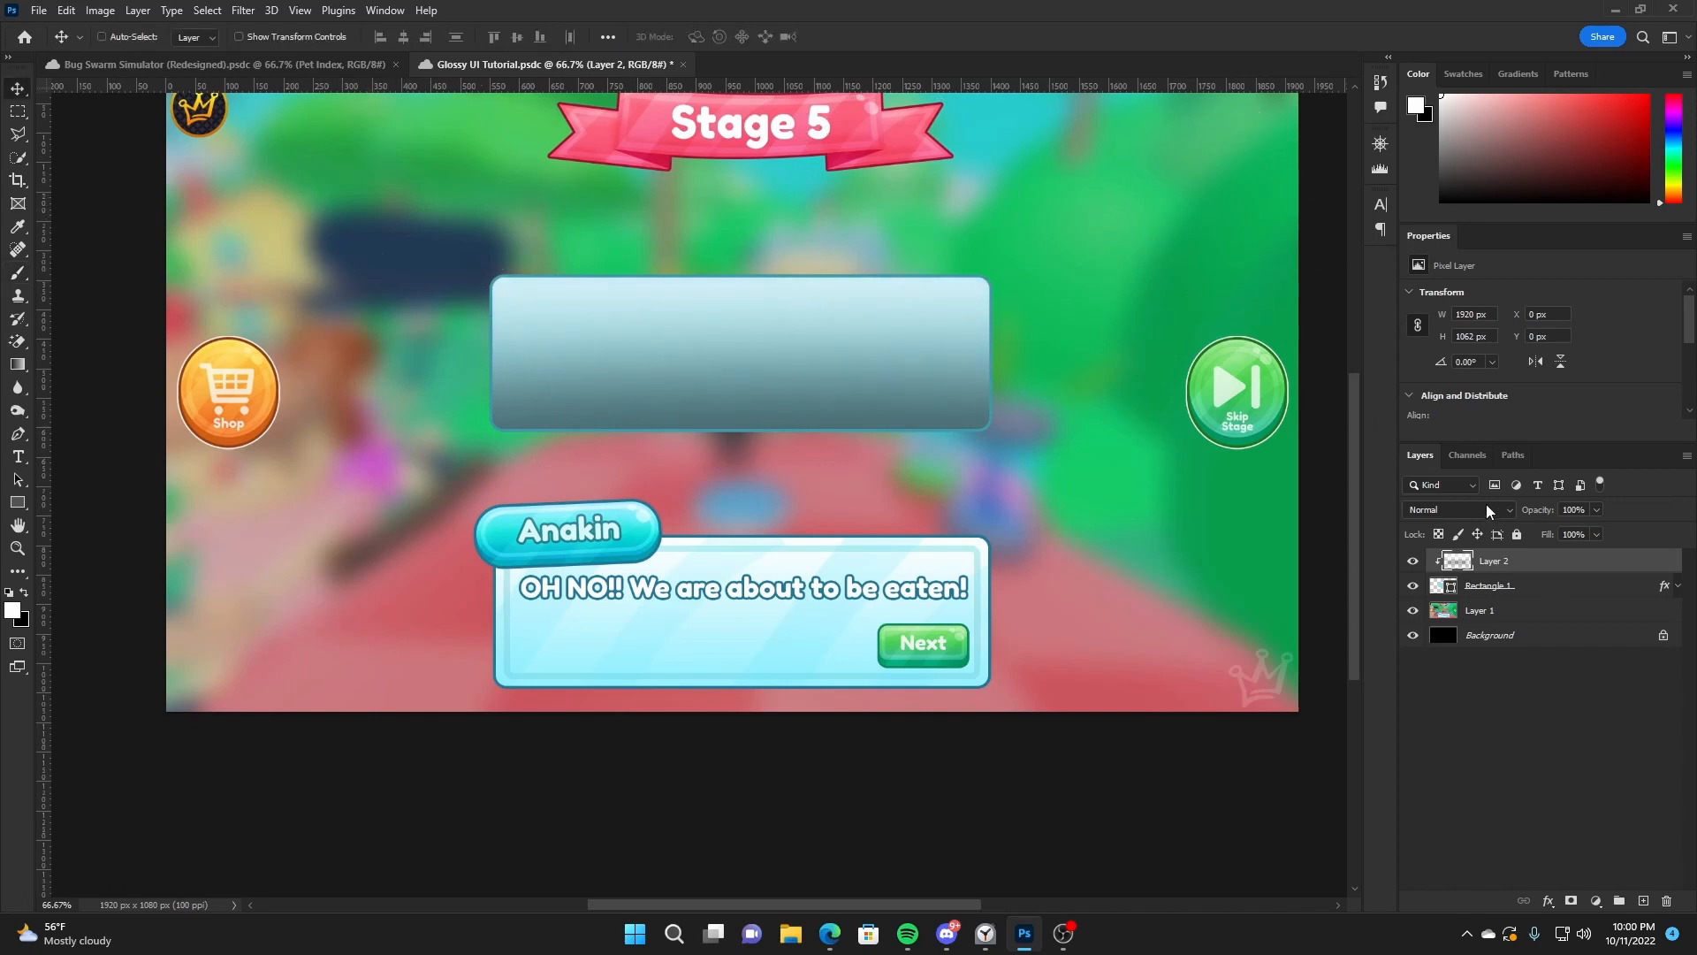
Set the painted shading layer's blend mode to Overlay and its opacity to 45%
left_click(1487, 508)
left_click(1451, 686)
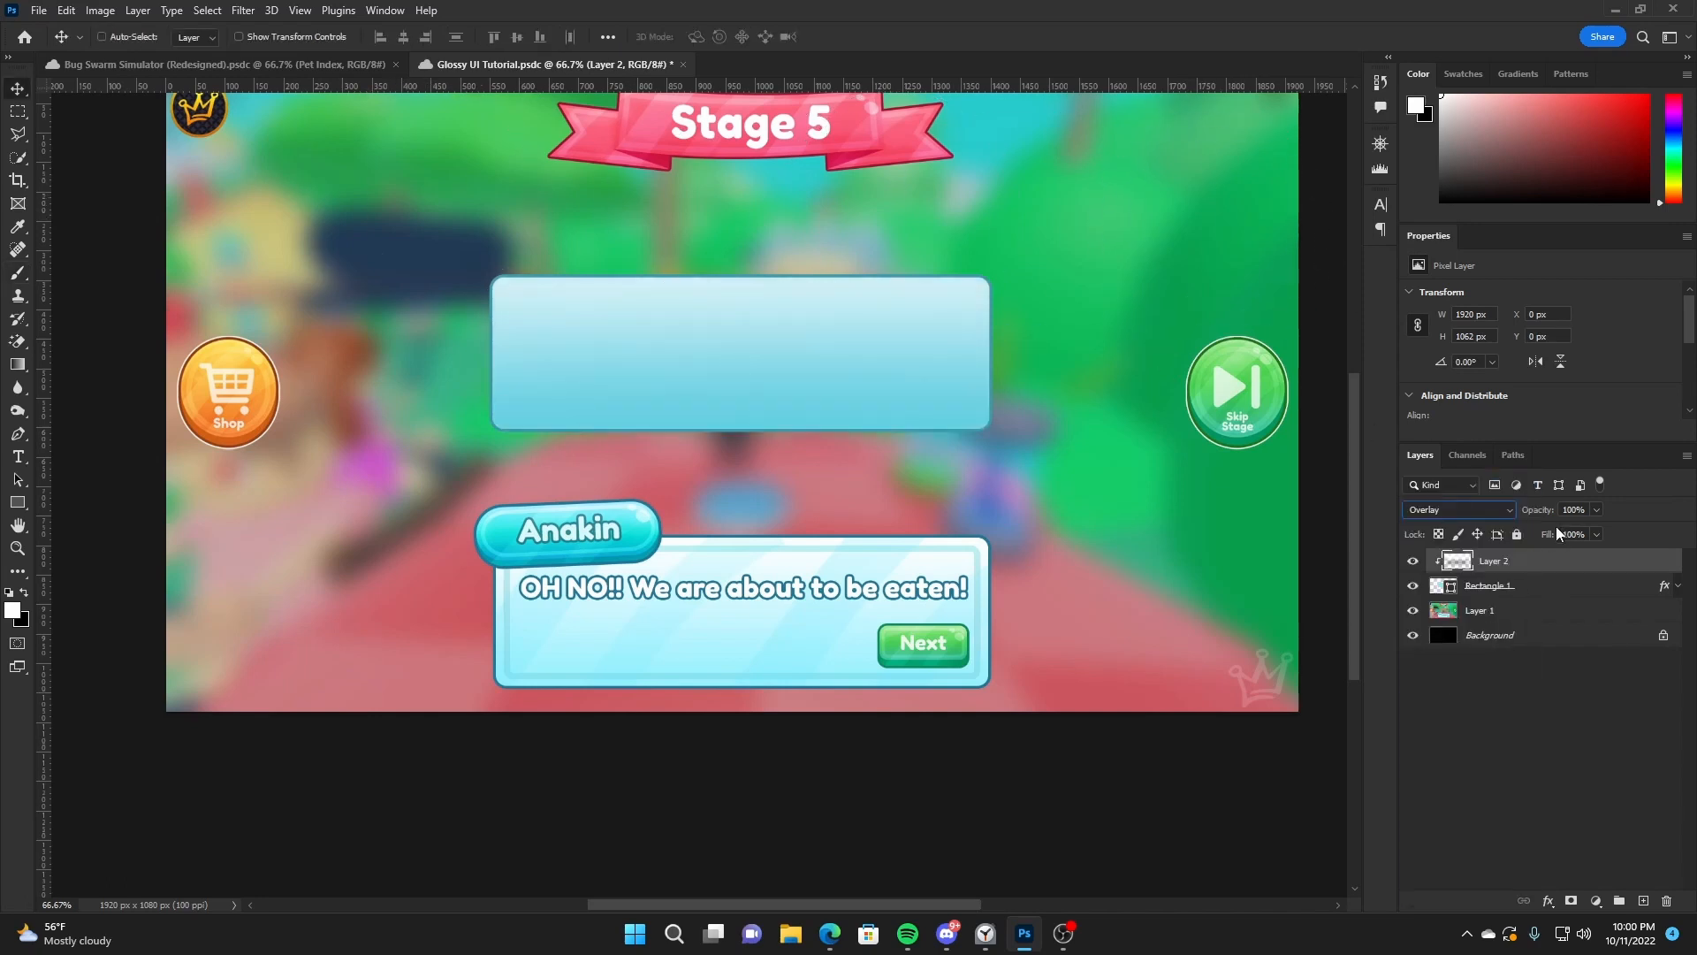
left_click_drag(1545, 515, 1270, 516)
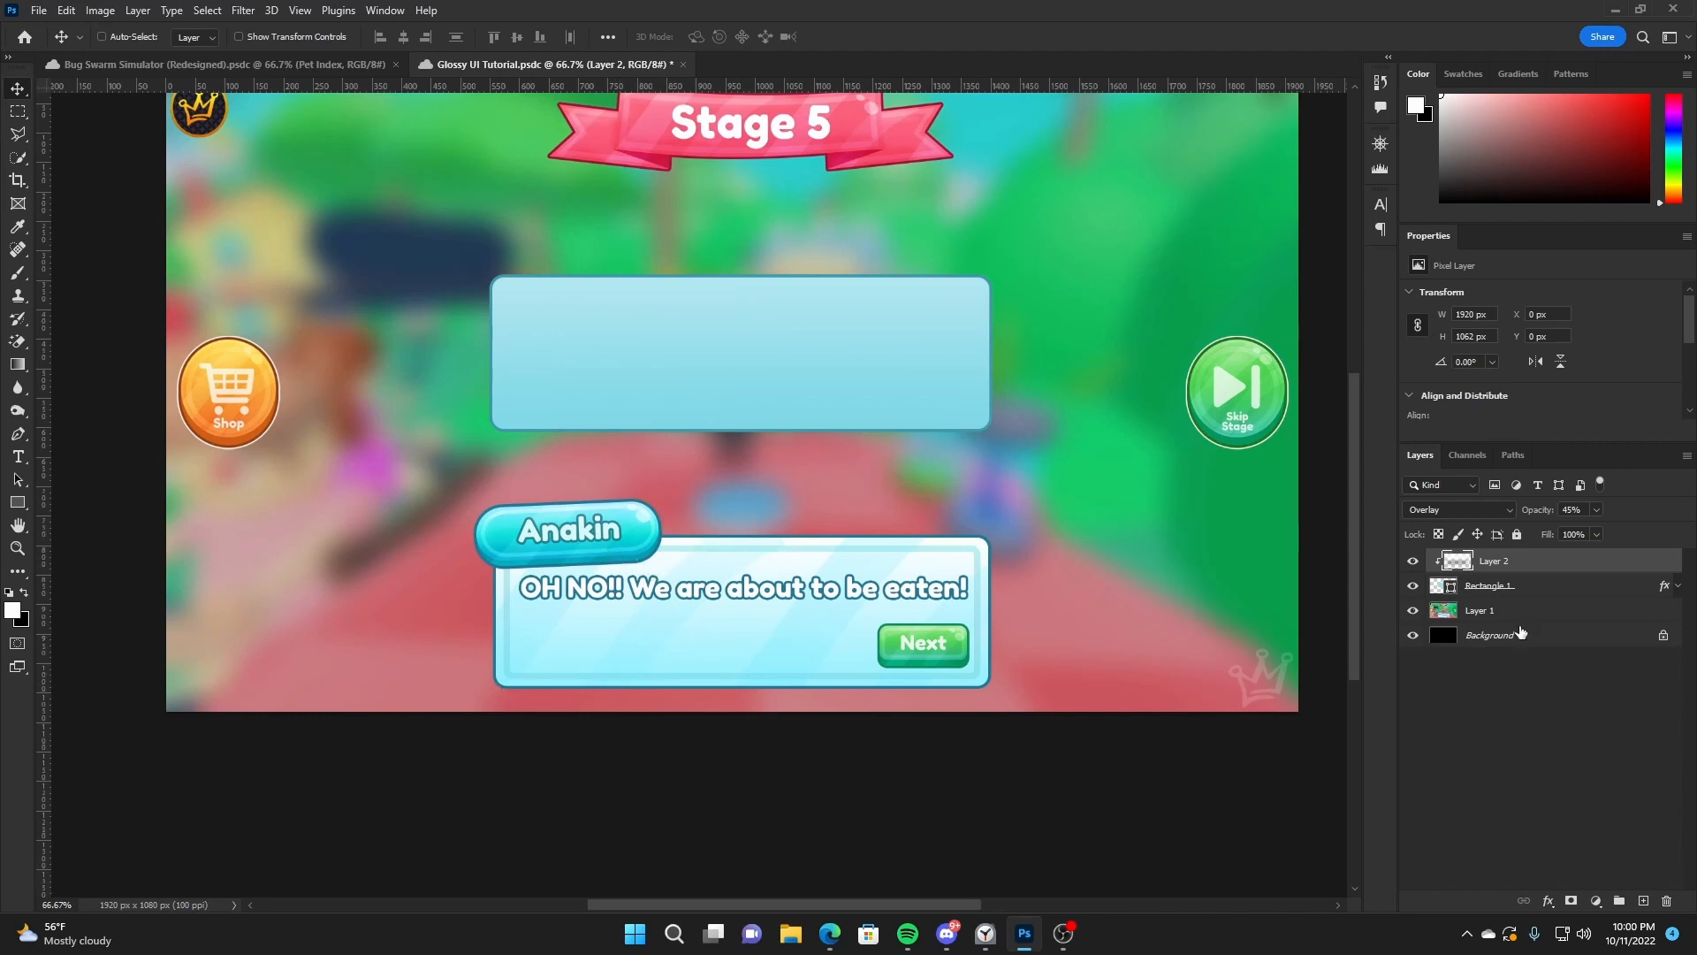
On a new layer, draw a white 1053 x 61 px bar with 0 px corners horizontally across the light blue rectangle
left_click(1644, 902)
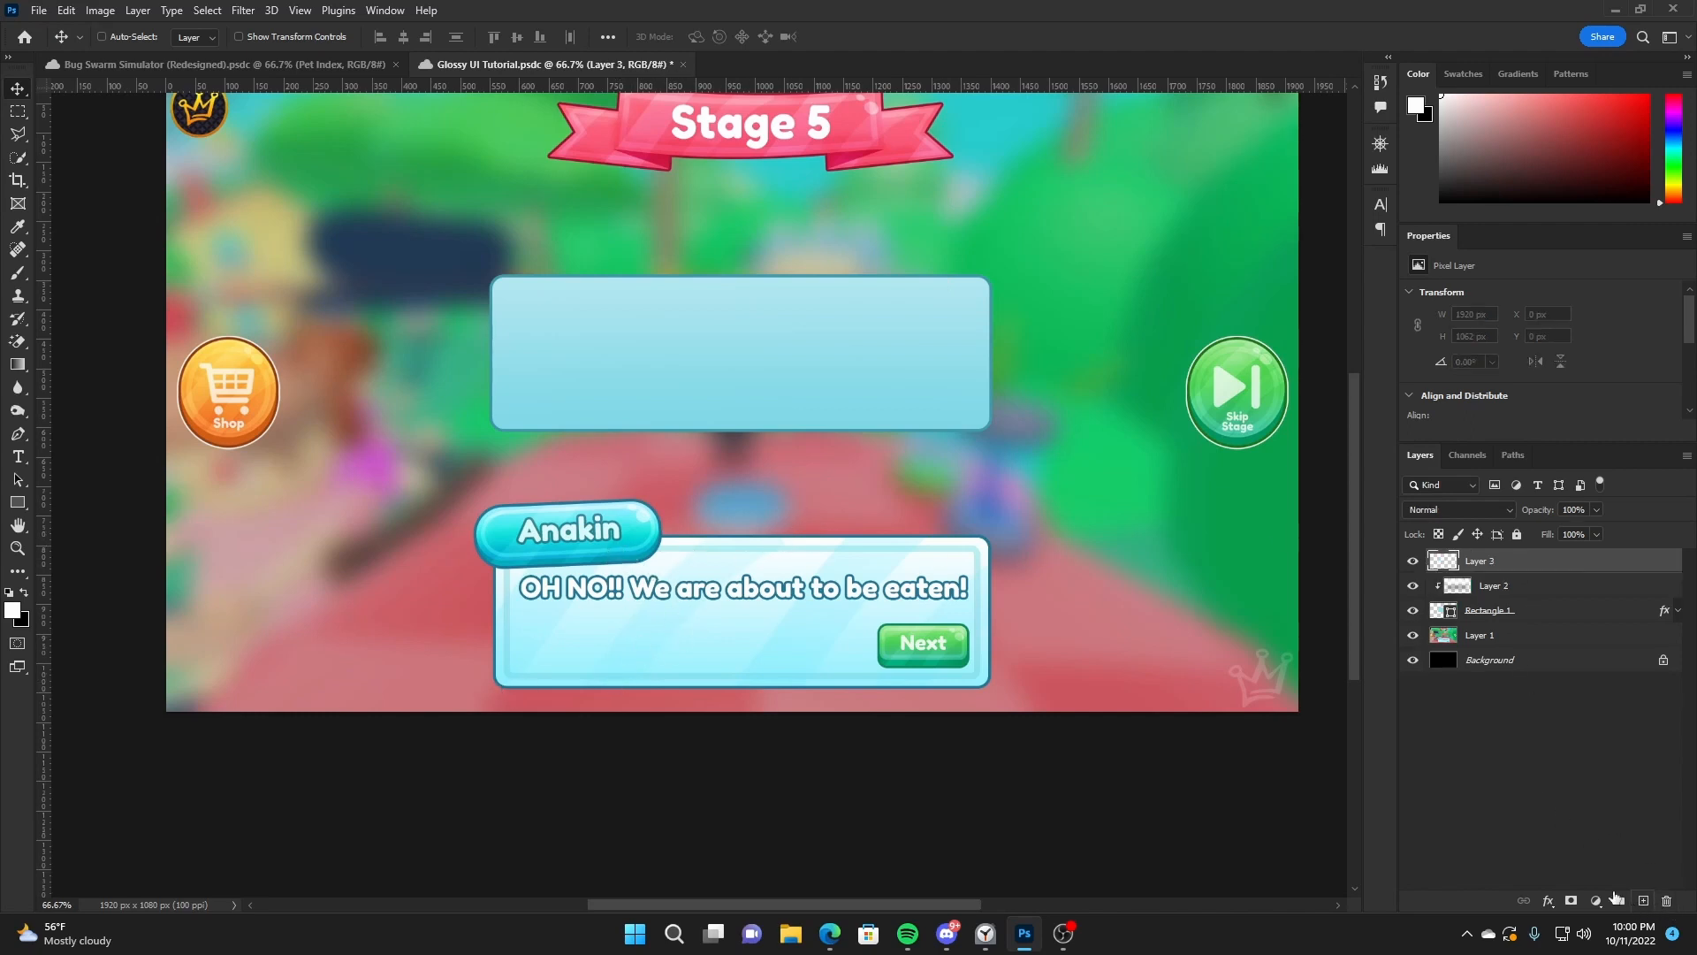
left_click(17, 505)
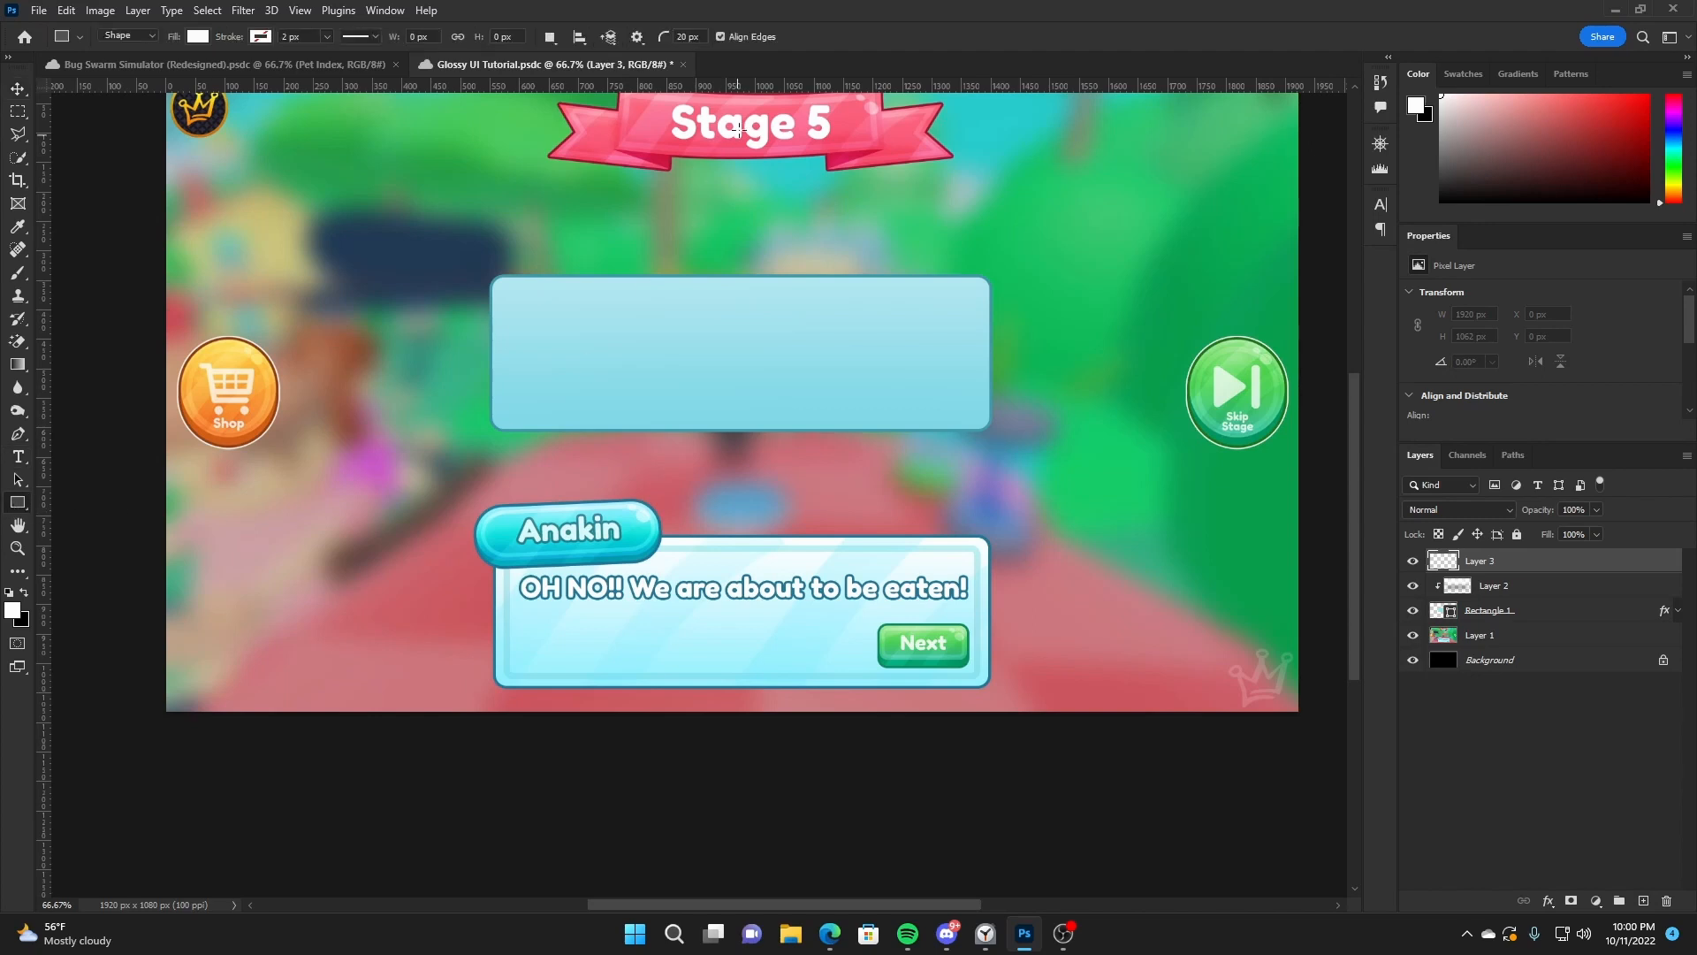
type("20")
key("Return")
left_click_drag(492, 300, 1058, 335)
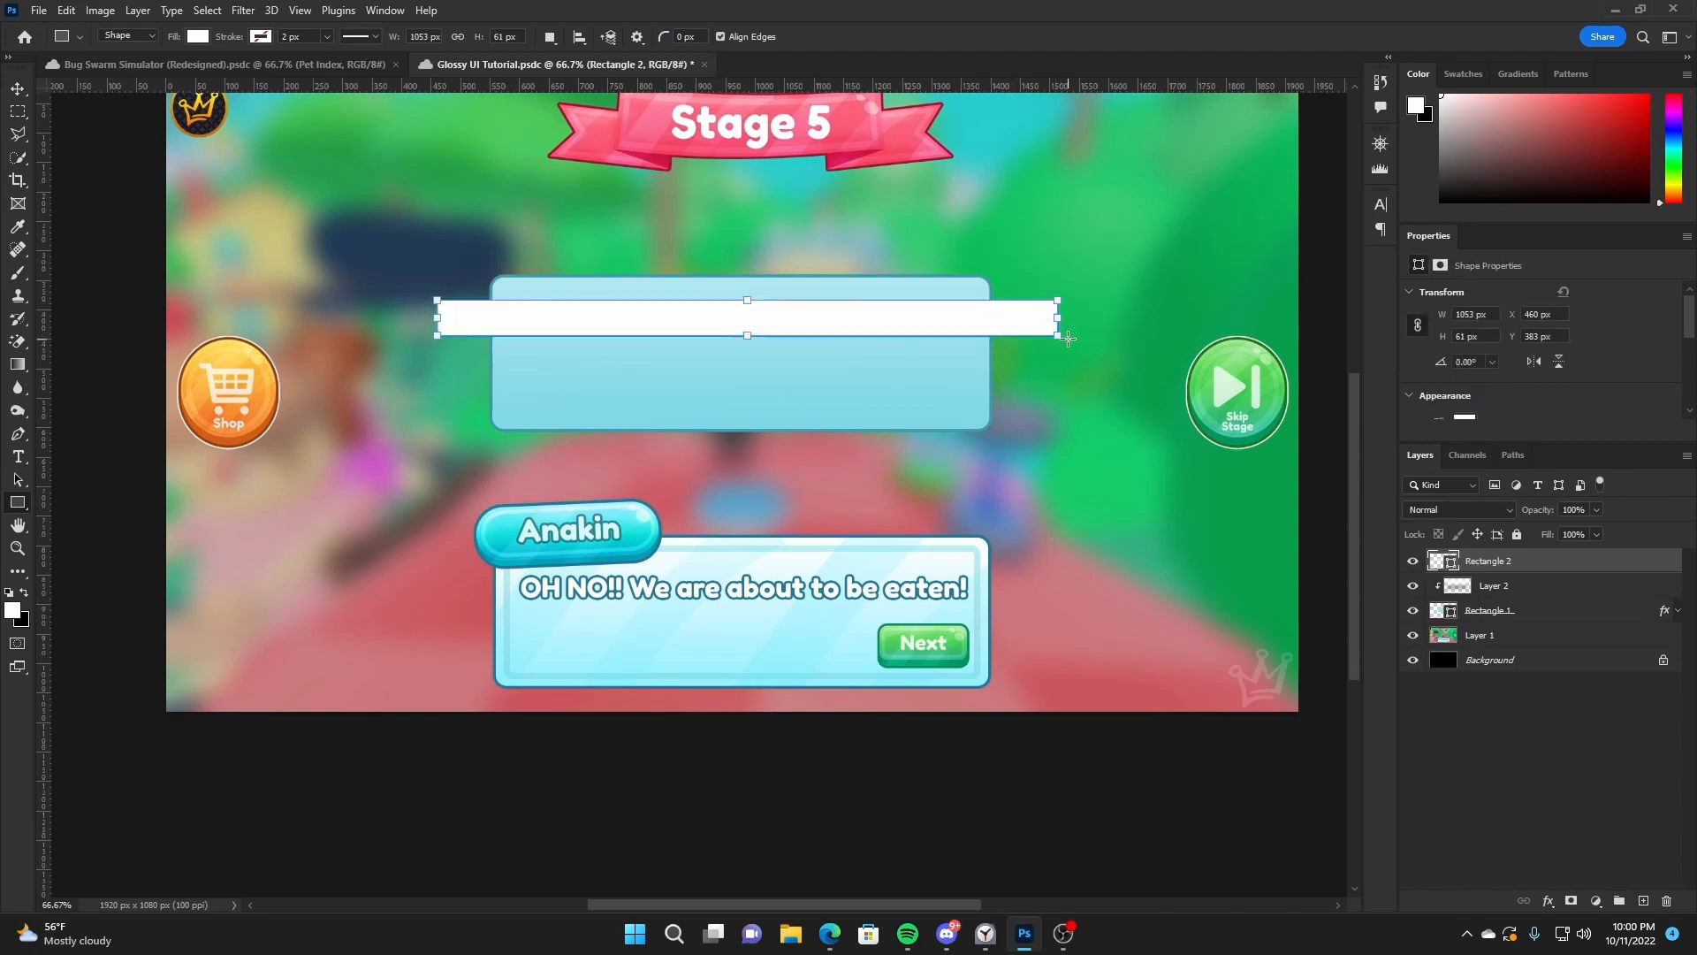
Stretch the white bar to 90 px high and duplicate it three times downwards at even spacing
left_click(18, 89)
left_click_drag(924, 329, 937, 383)
key("ctrl+z")
key("ctrl+t")
left_click_drag(751, 337, 758, 352)
key("Return")
left_click_drag(866, 358, 926, 634)
Rotate the four white bars together to -45.66° across the light blue rectangle and clip them to it
left_click(1505, 637, "shift")
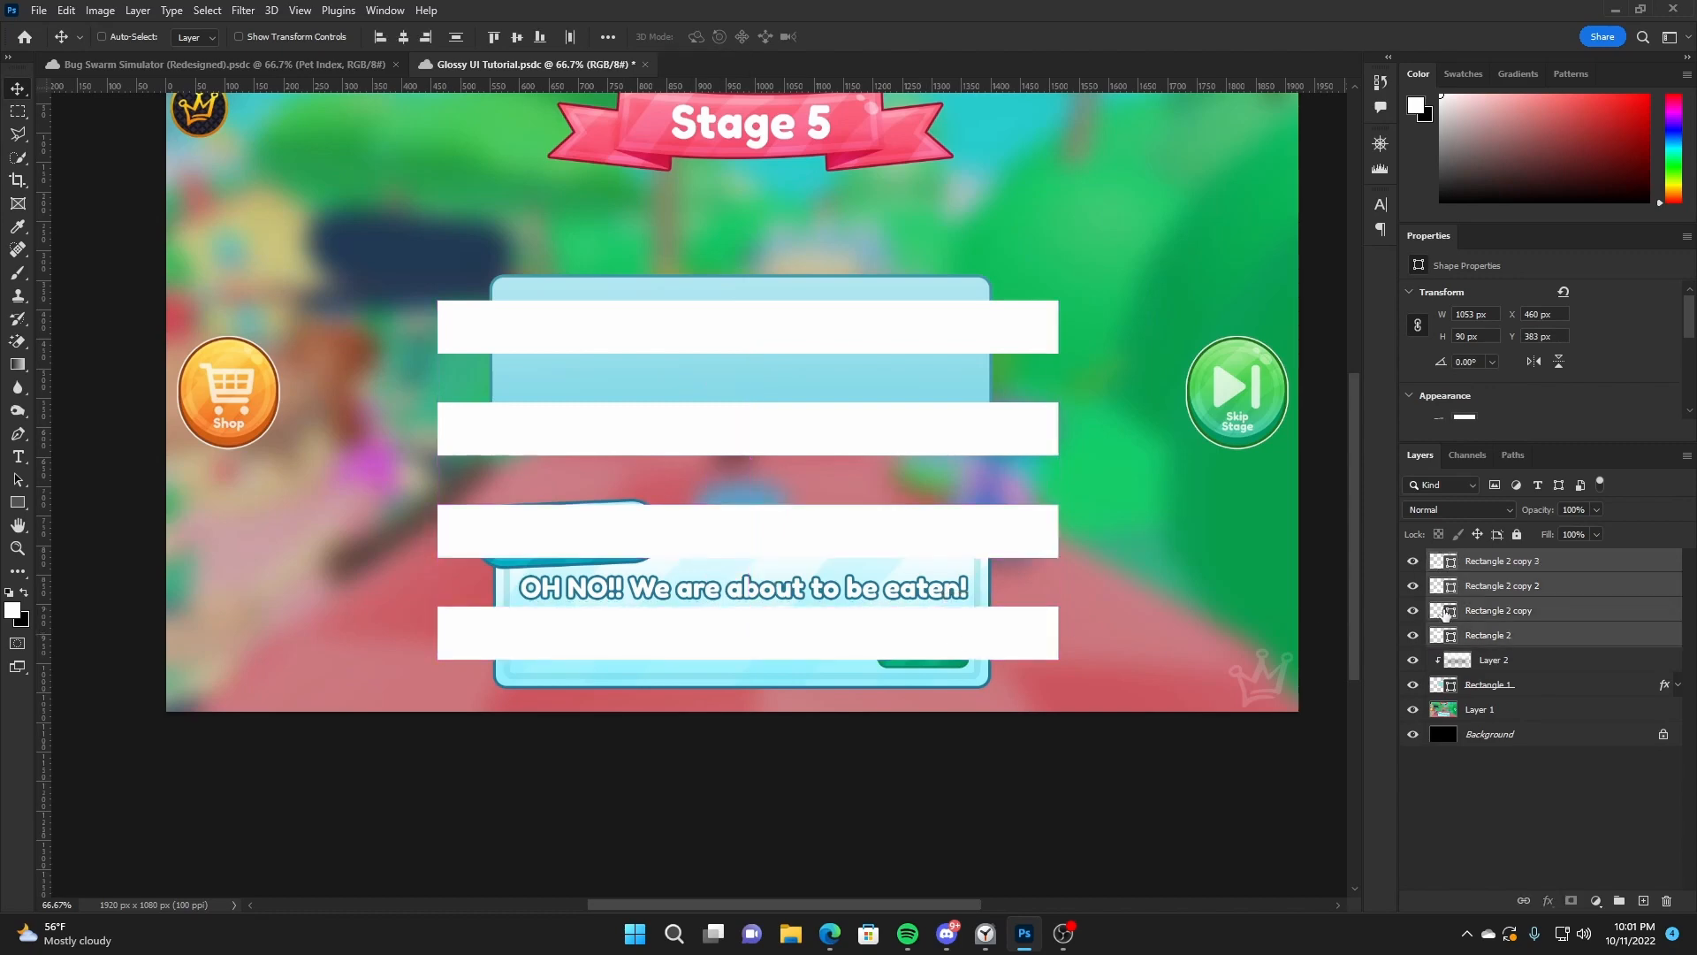
key("ctrl+t")
left_click_drag(1103, 430, 809, 149)
key("Return")
left_click_drag(841, 406, 751, 280)
key("ctrl+t")
left_click_drag(984, 314, 847, 409)
key("Return")
right_click(1526, 627)
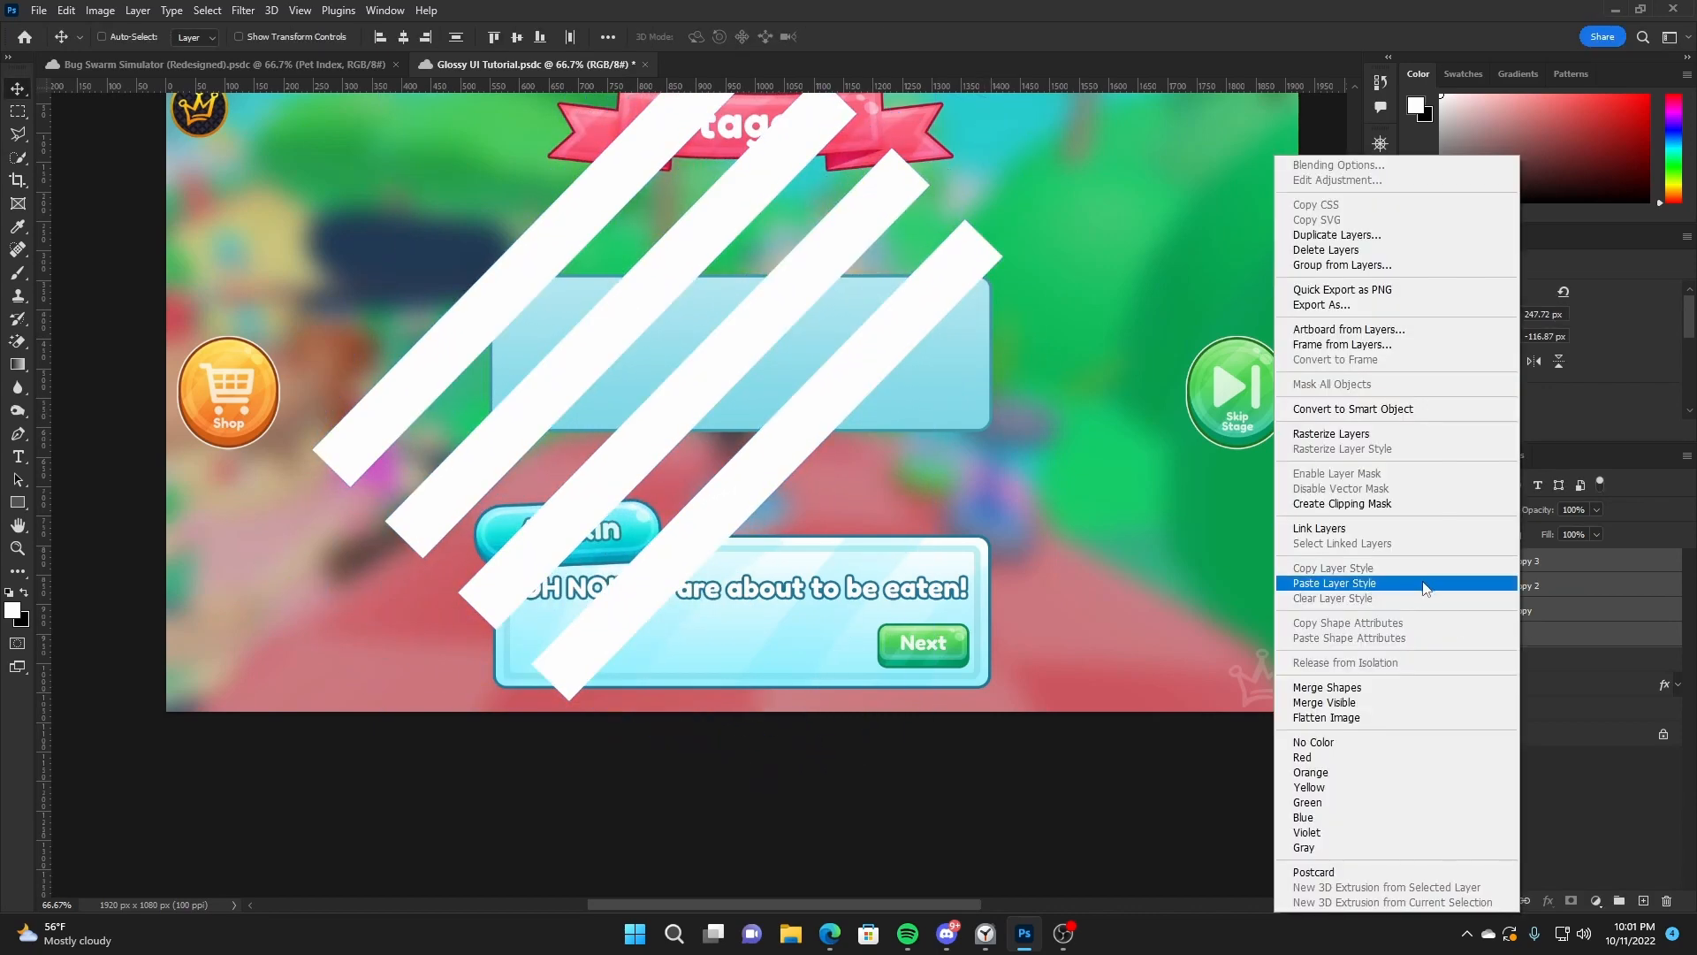
left_click(1400, 509)
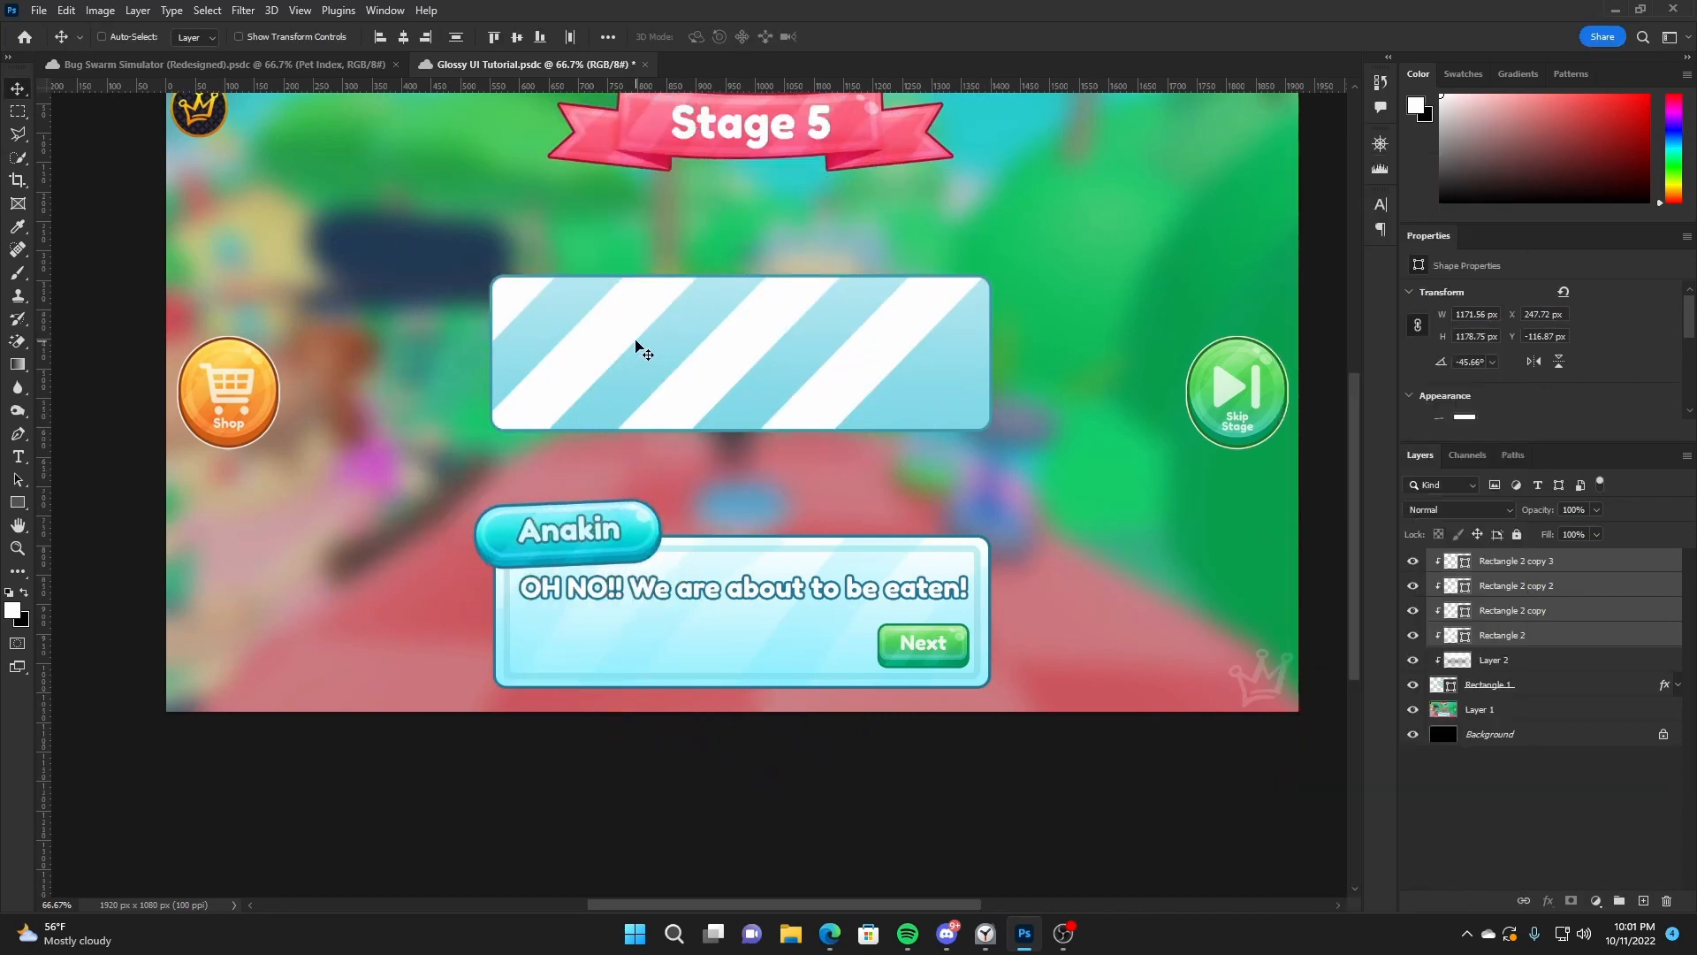
Set the four diagonal white bars to Overlay blend mode and duplicate them rightwards so stripes fill the whole rectangle
left_click(1463, 509)
left_click(1453, 687)
left_click_drag(560, 330, 1132, 391)
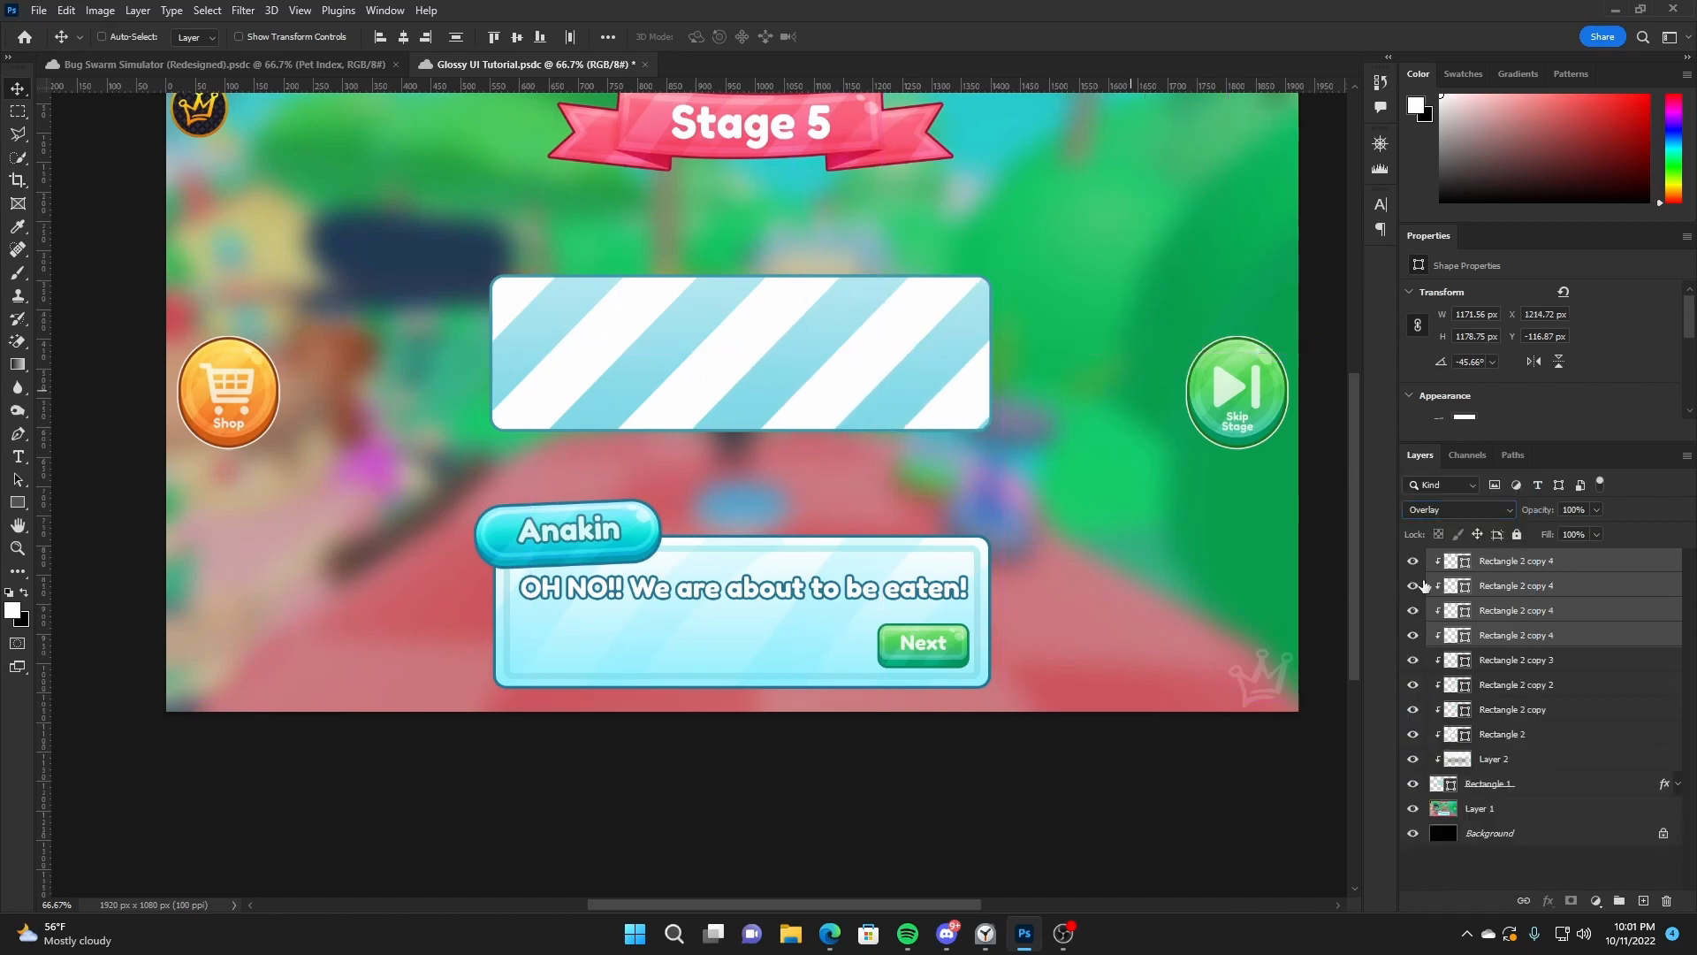
Merge all eight stripe layers into one and rasterize the merged layer
left_click(1521, 568)
left_click(1538, 738, "shift")
key("ctrl+e")
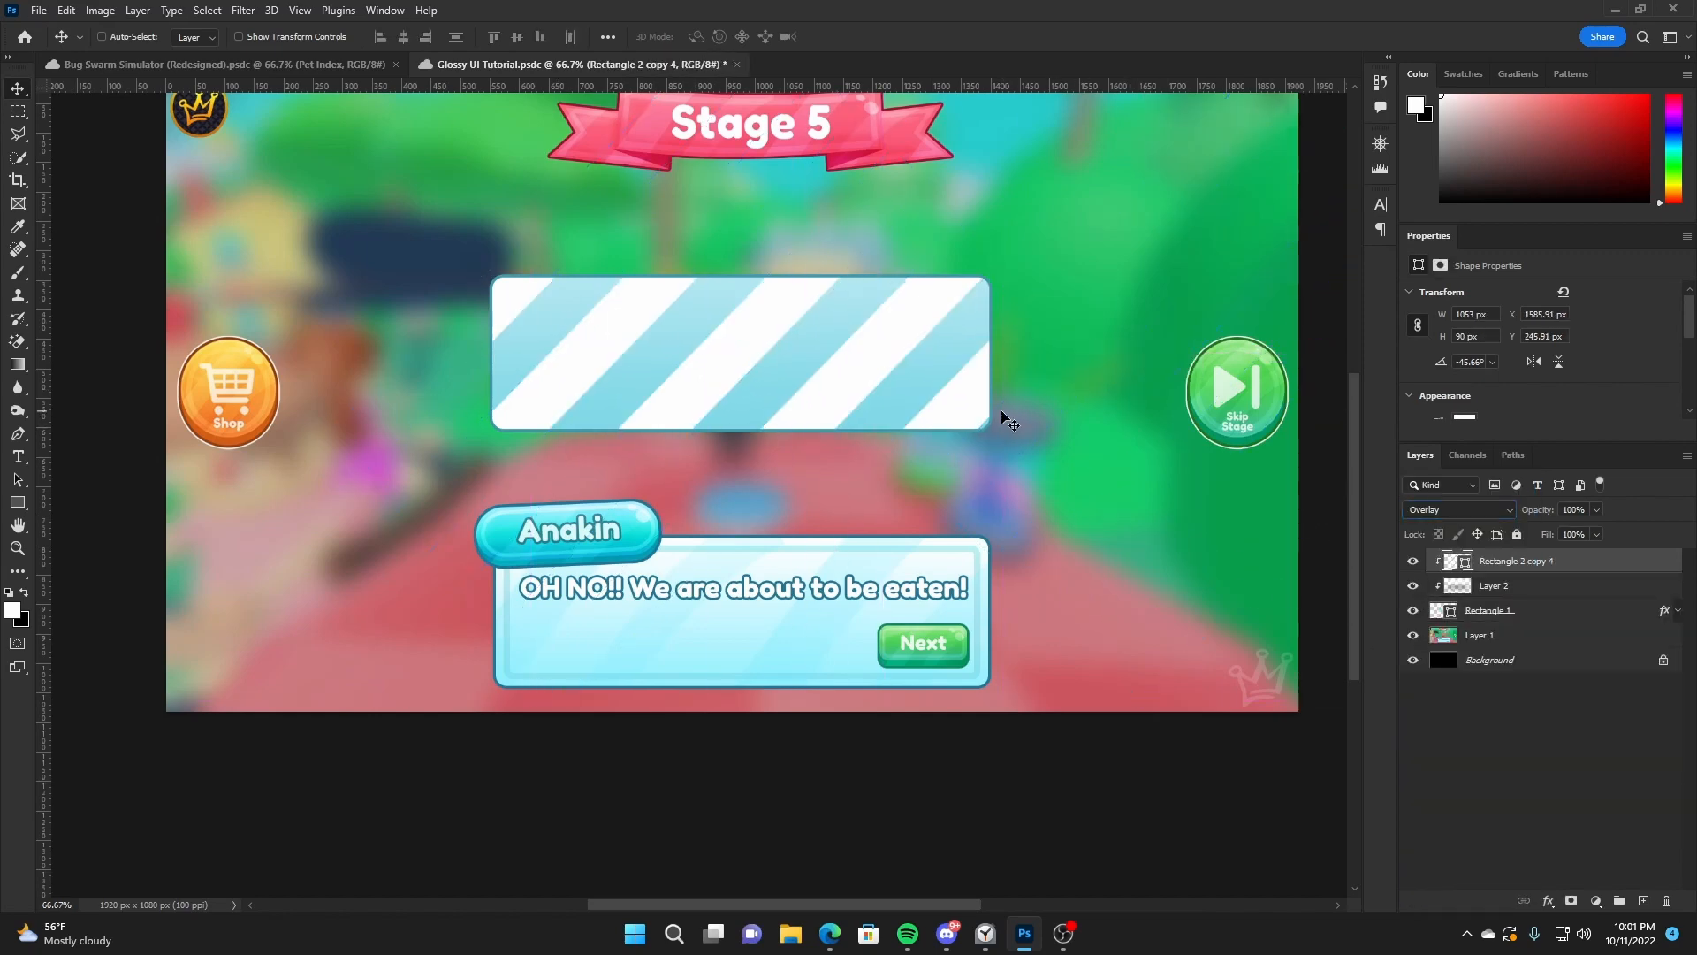
key("e")
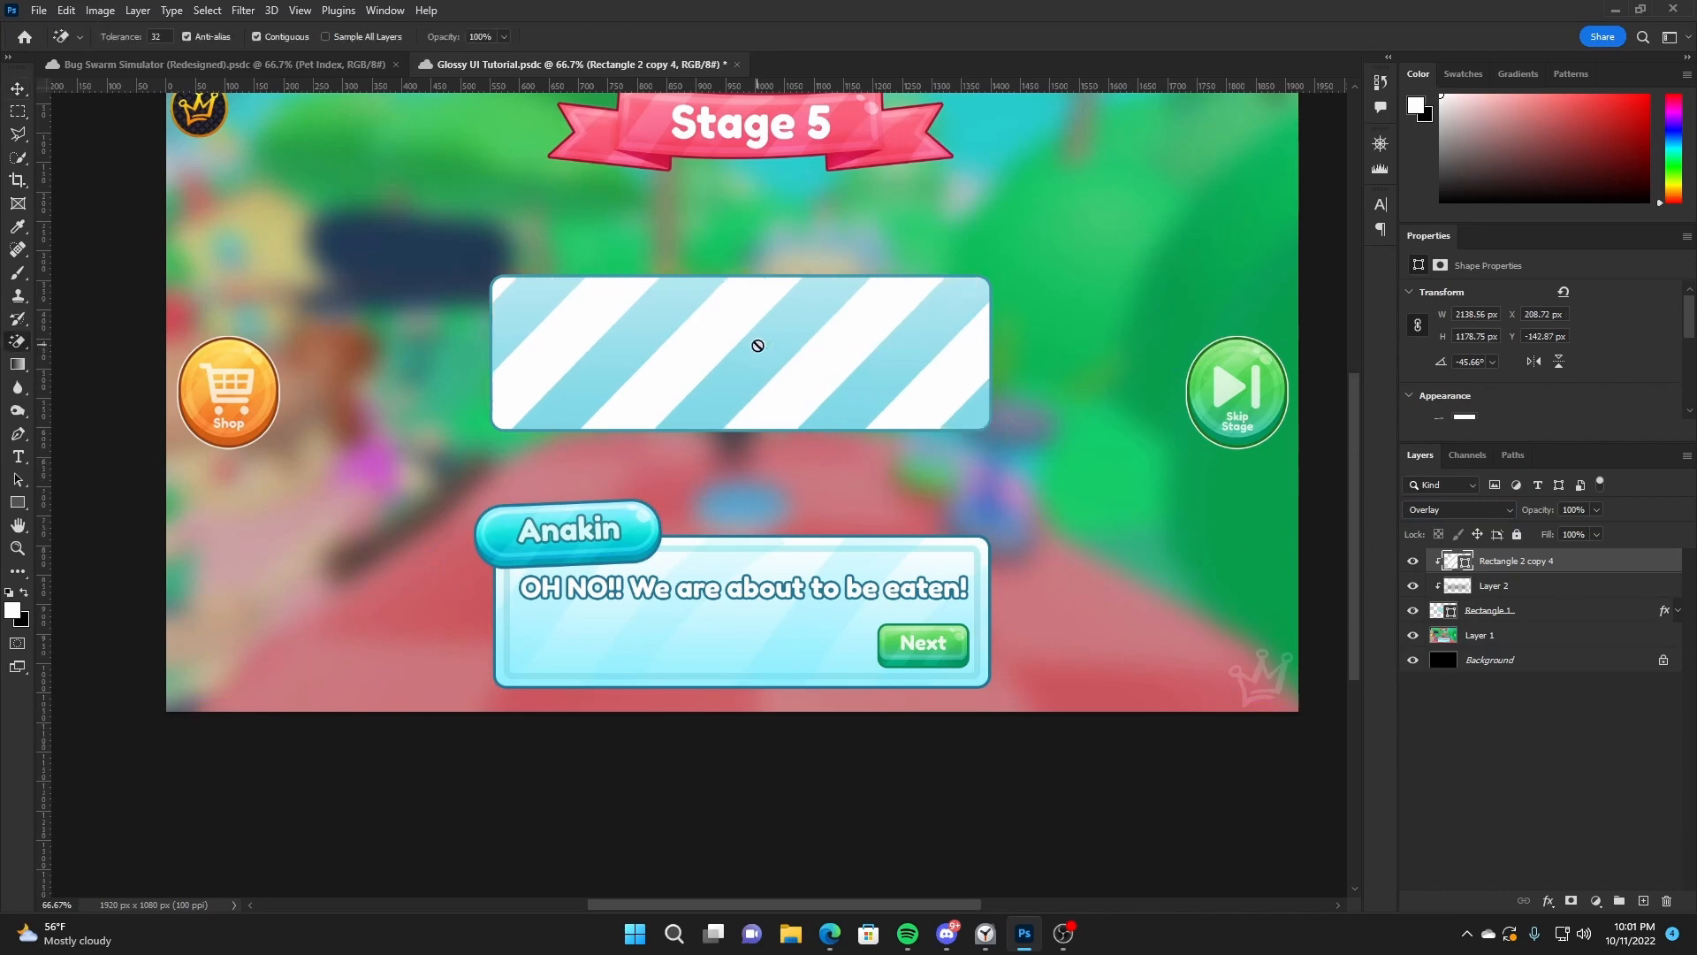
left_click(754, 340)
left_click(773, 345)
Fade the stripes towards the rectangle's lower and left edges with a large soft eraser at 61% opacity, undoing the last stroke
key("shift+e")
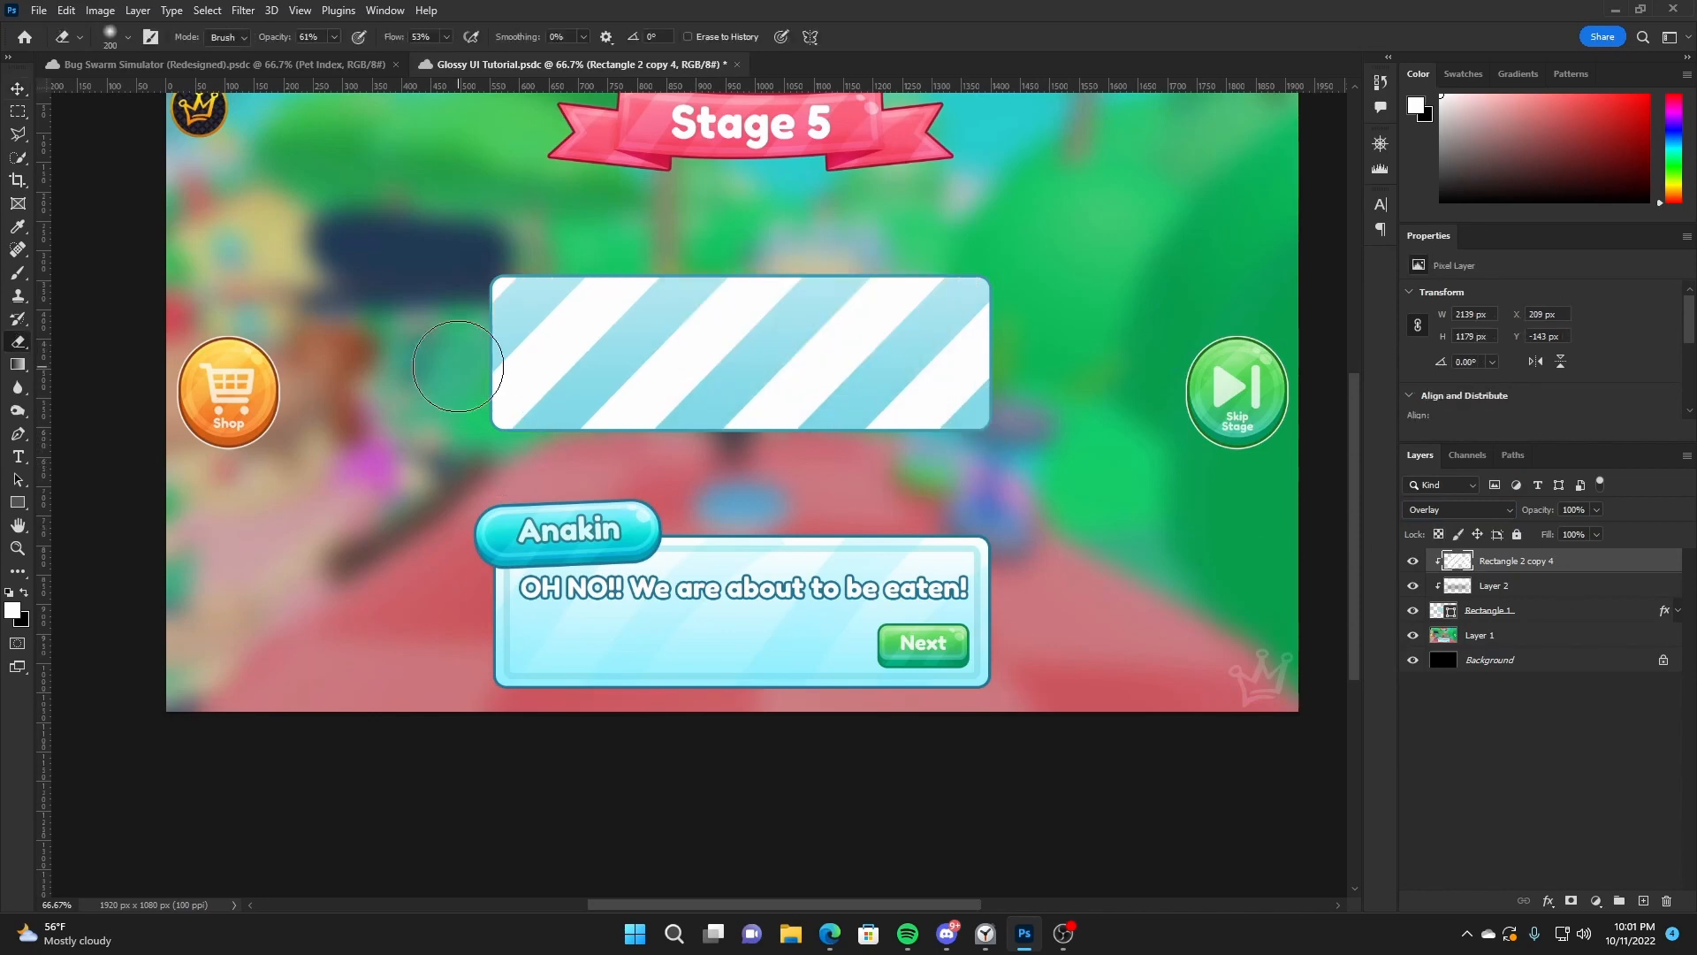
key("bracketright")
key("bracketright")
key("bracketright")
key("bracketright")
mouse_move(396, 473)
left_mouse_down()
mouse_move(987, 519)
mouse_move(443, 485)
left_mouse_up()
key("bracketright")
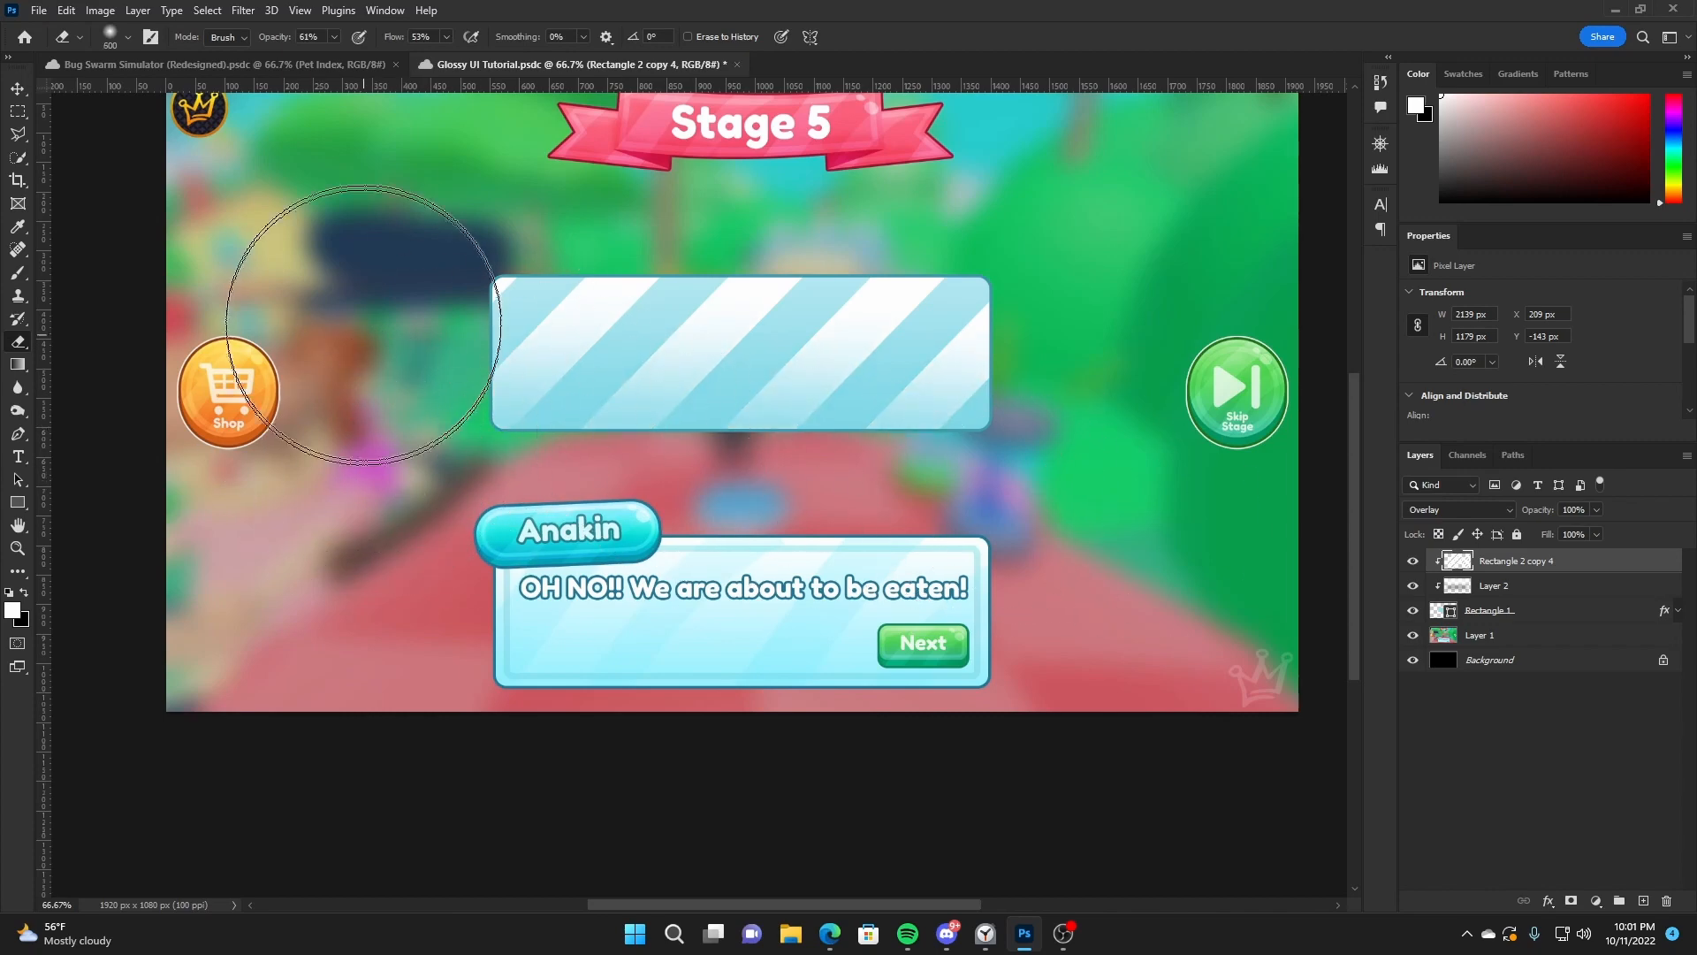
left_click_drag(379, 283, 682, 393)
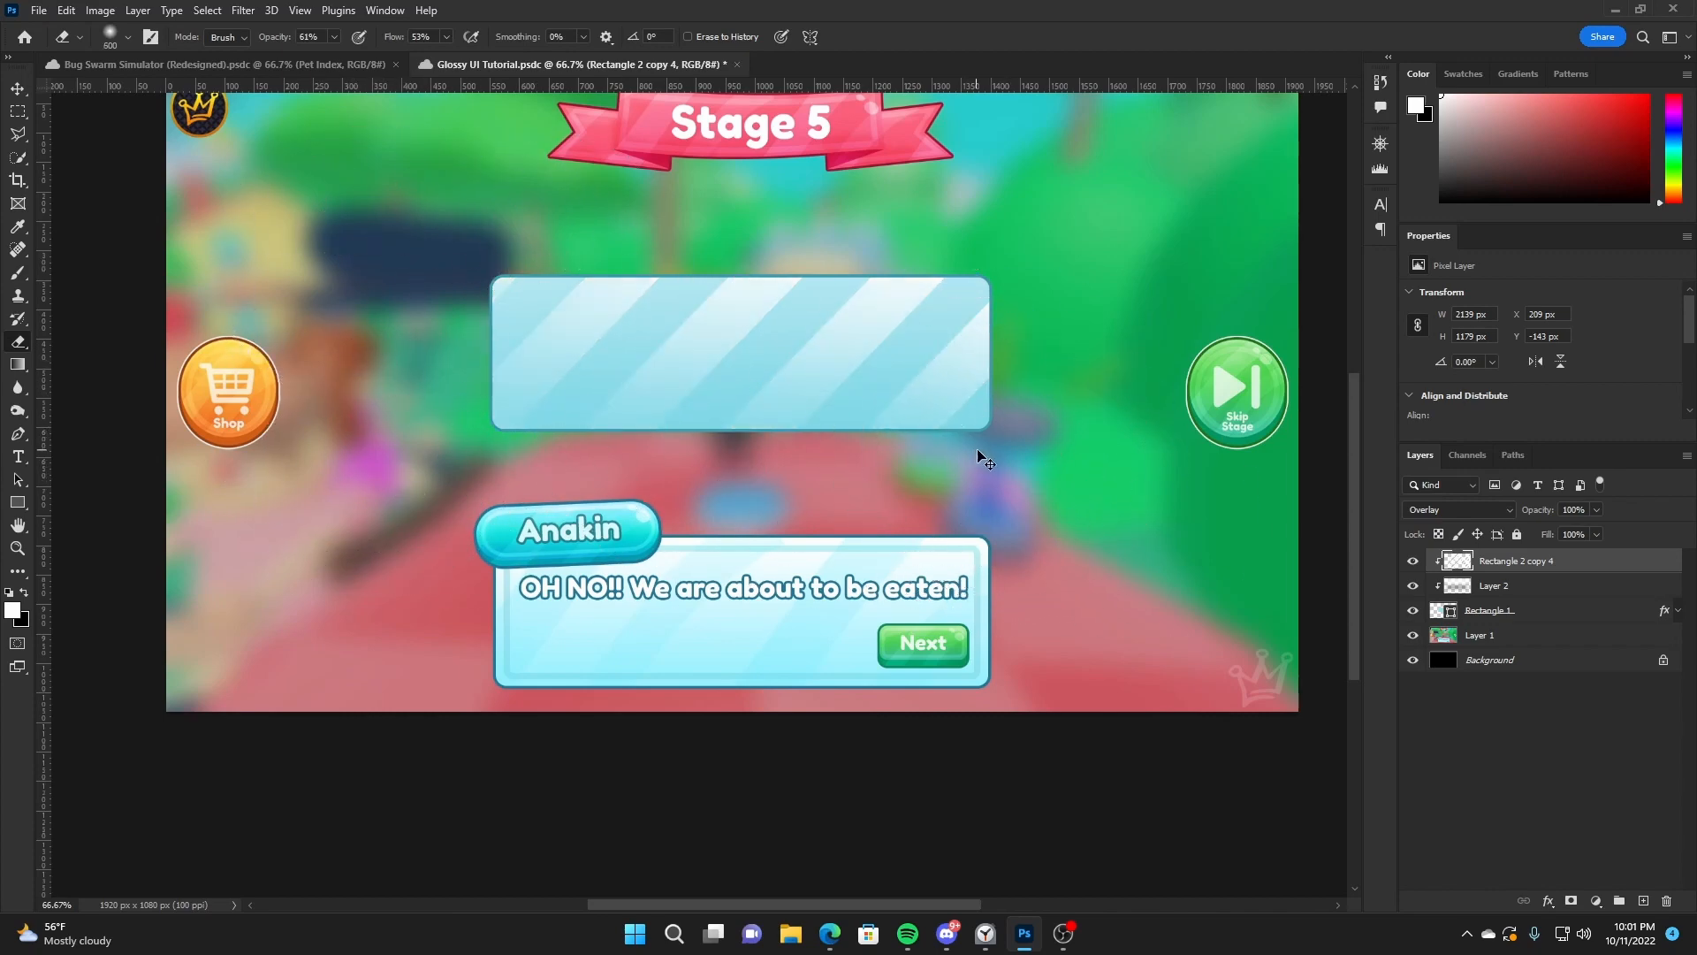
key("ctrl+z")
key("v")
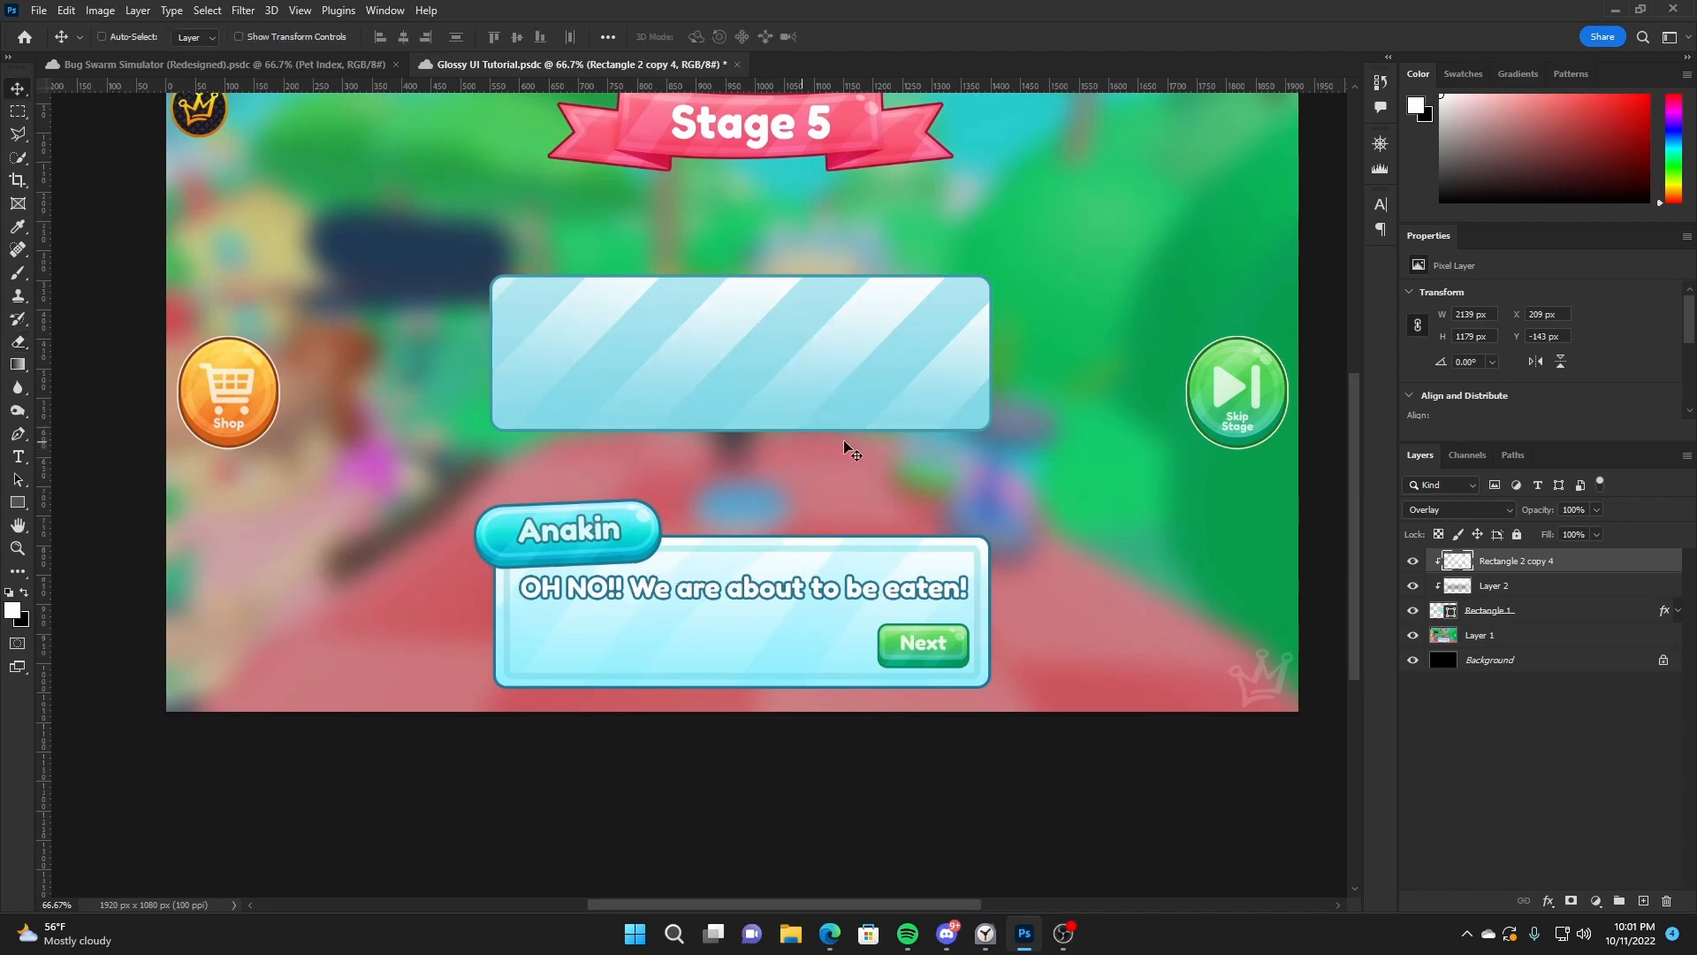
left_click(244, 12)
mouse_move(310, 239)
left_click(500, 304)
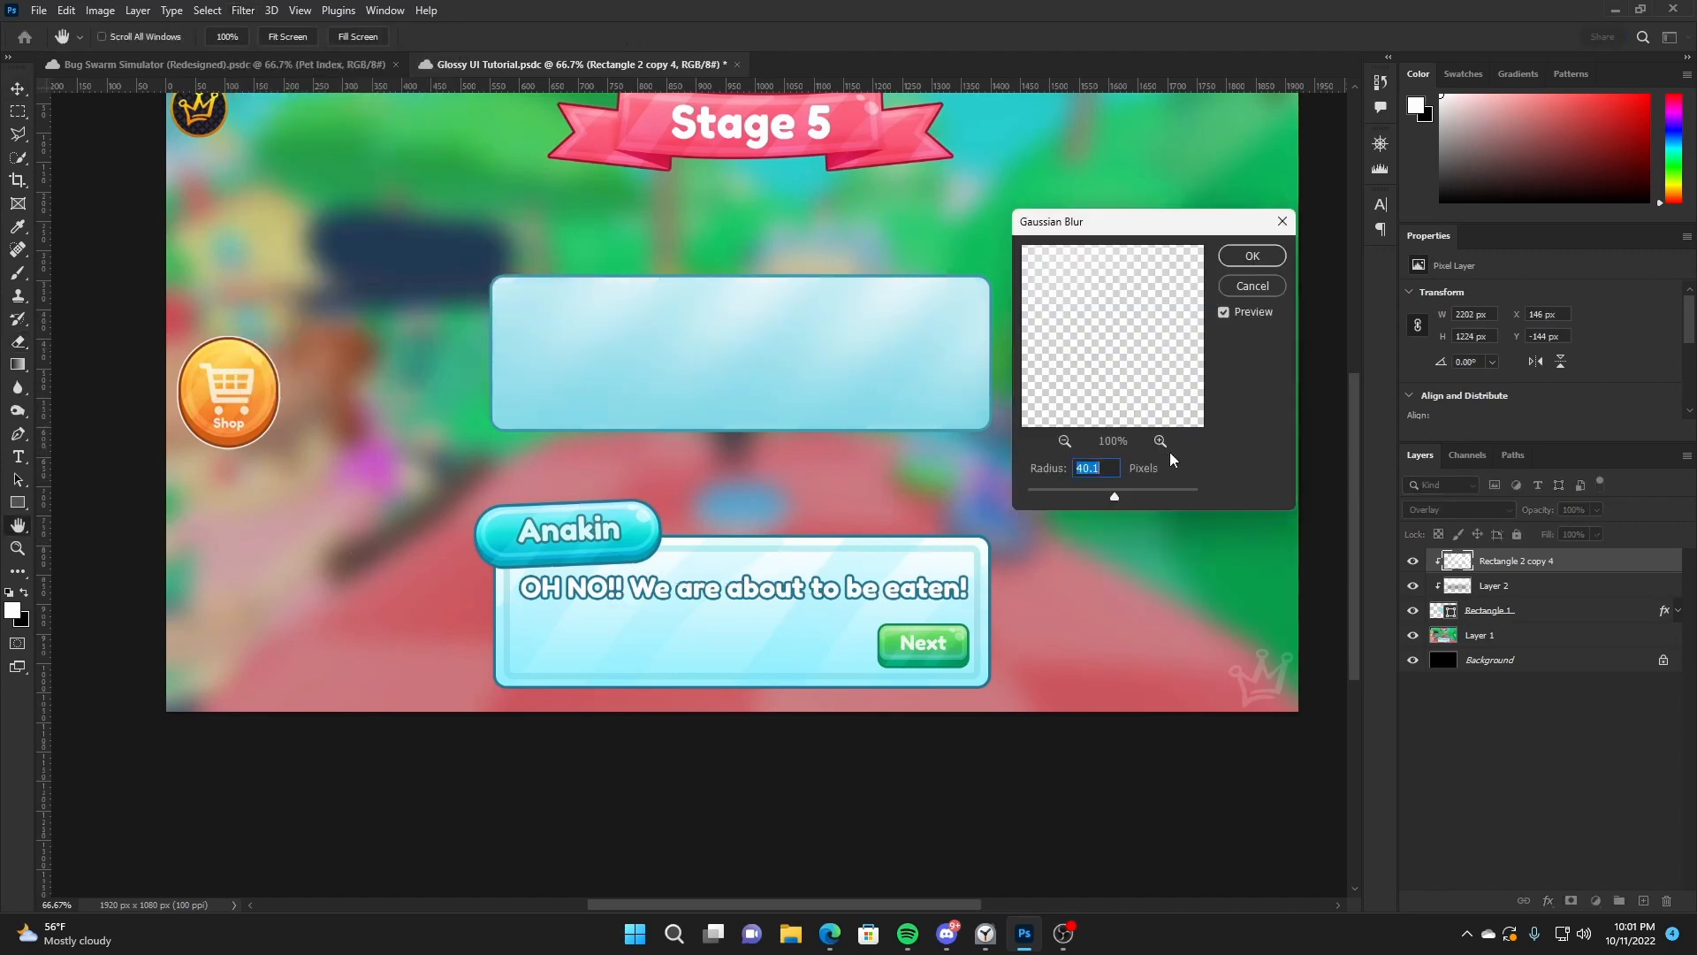
left_click_drag(1114, 496, 1065, 495)
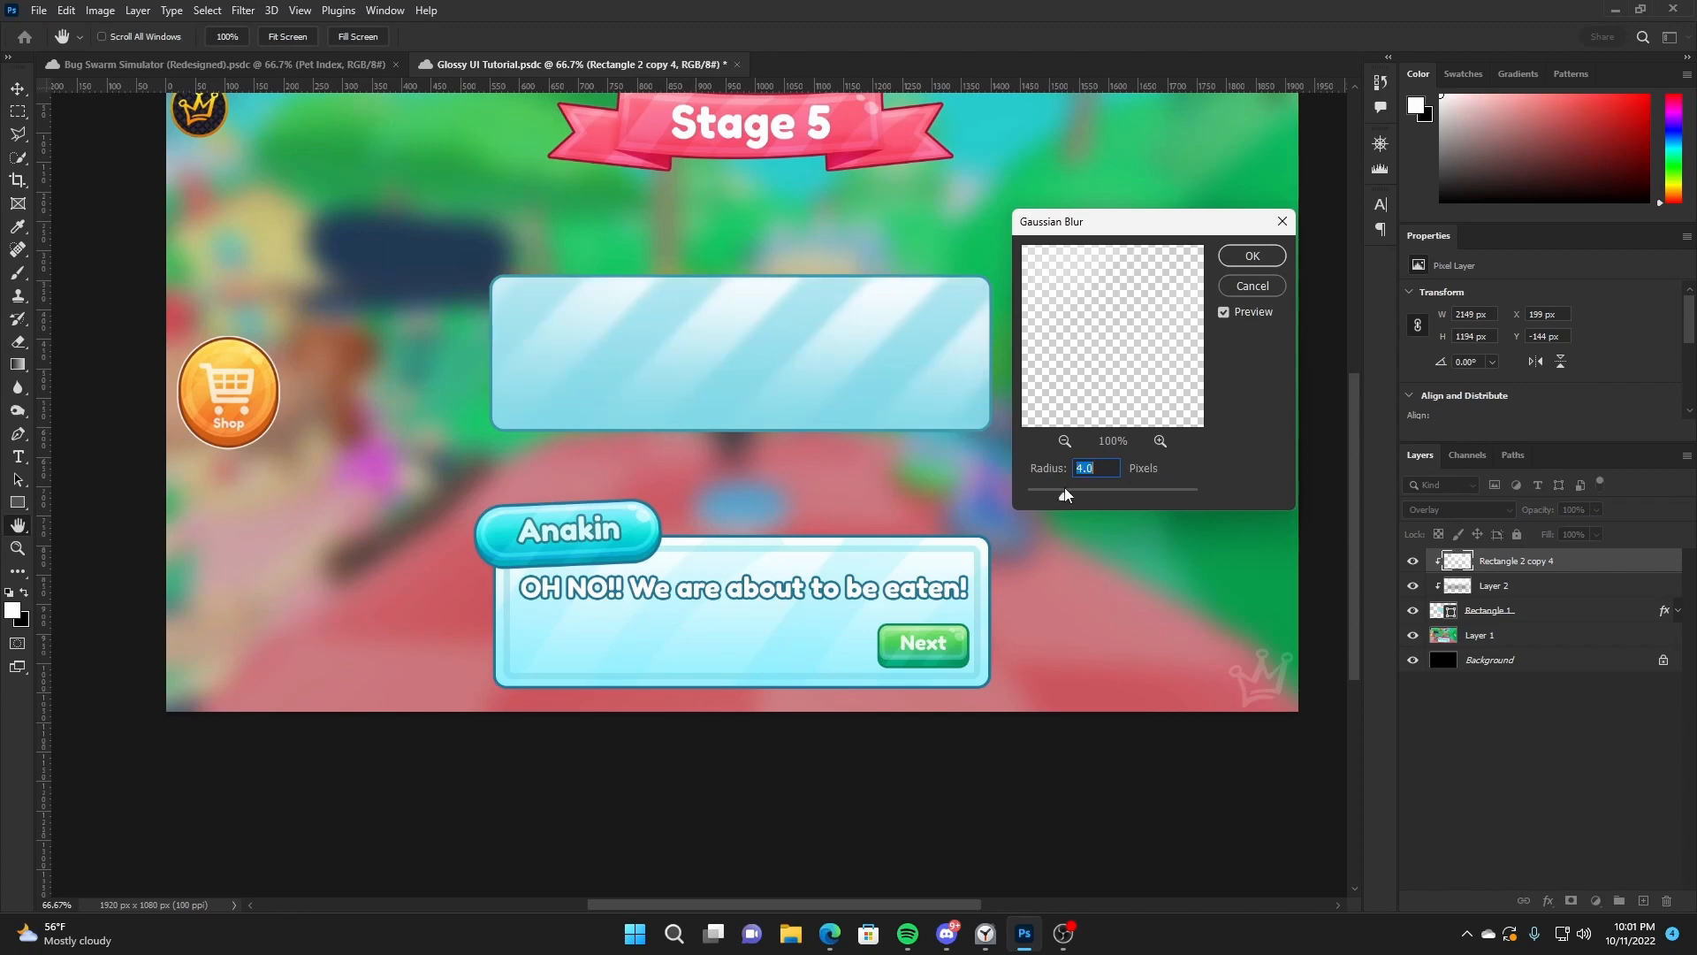
left_click(1251, 286)
Lower the stripe layer's opacity and add a new layer above it
left_click_drag(1543, 510, 1482, 510)
left_click(1643, 901)
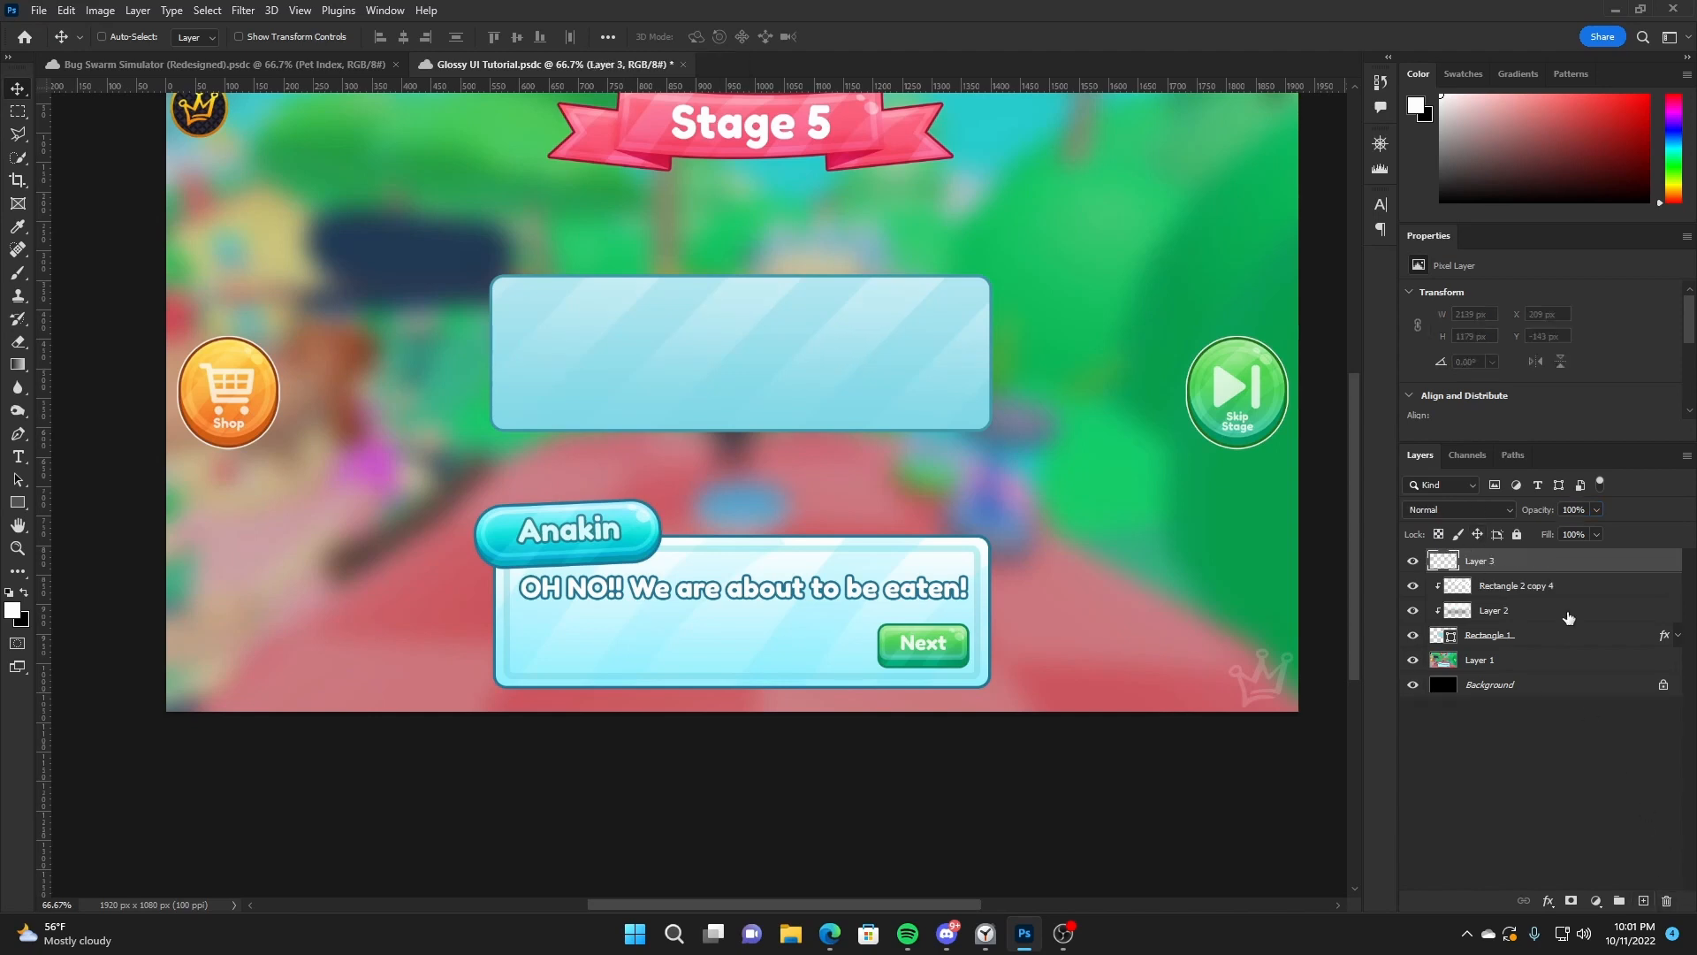
Clip the new layer to the rectangle and paint soft white across its middle and soft black along its lower edge
key("b")
key("bracketright")
left_click(744, 348)
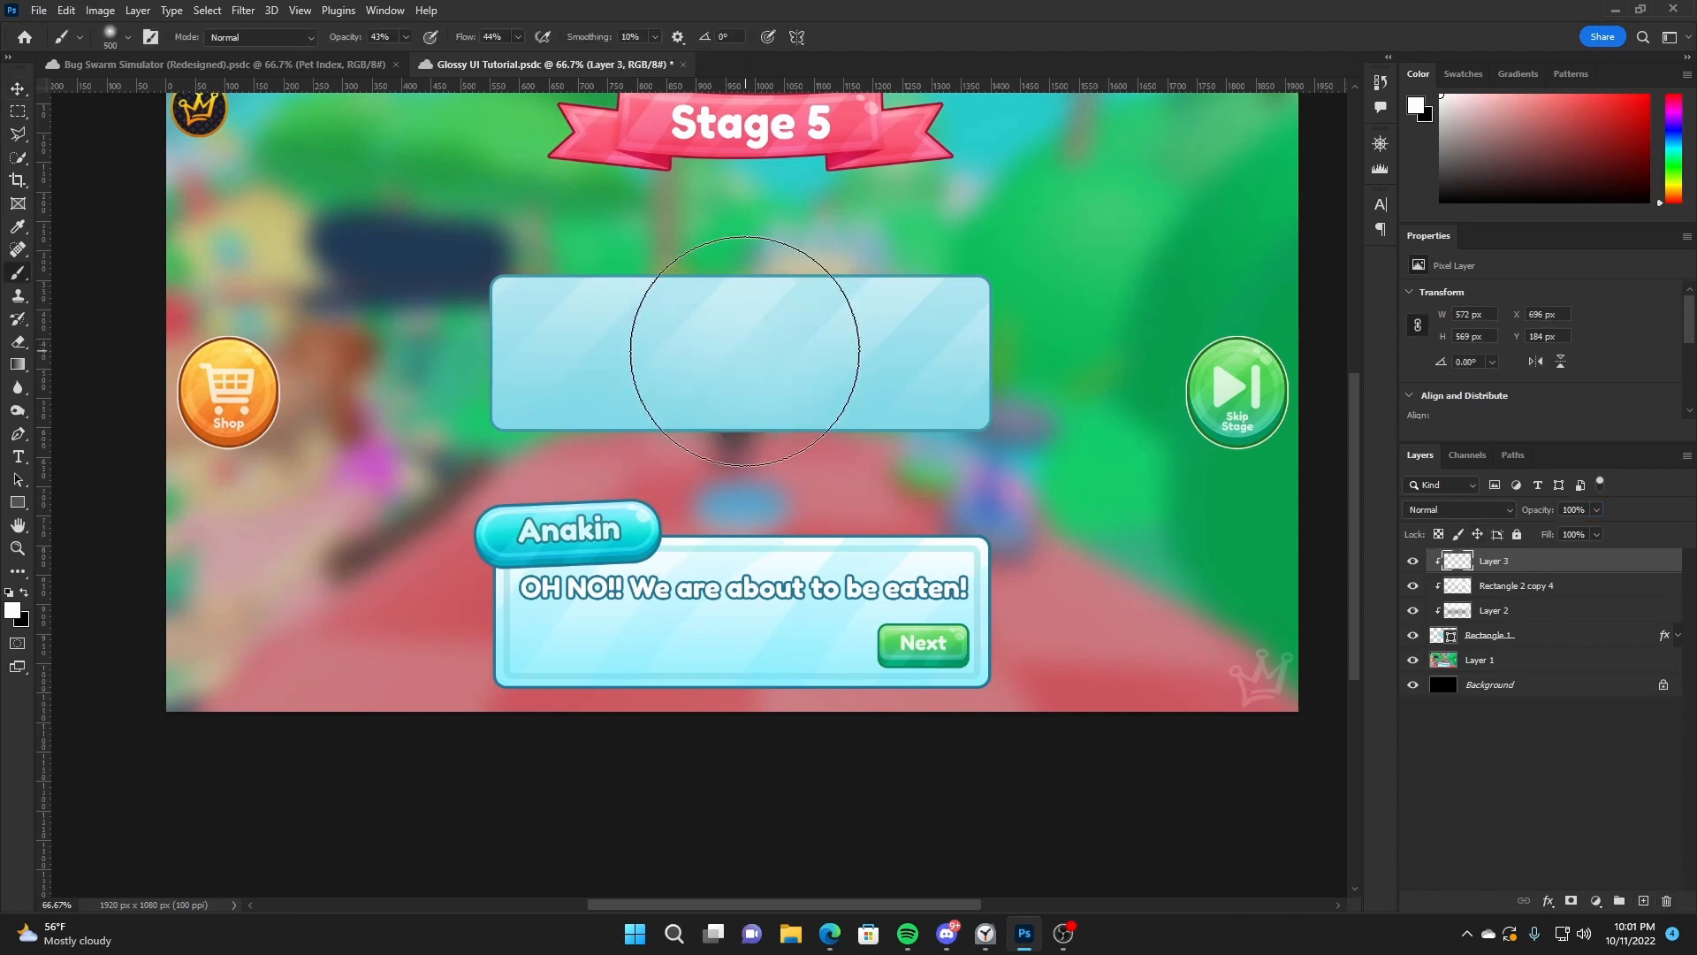
key("bracketright")
left_click(721, 350)
key("bracketright")
key("bracketright")
mouse_move(751, 347)
left_mouse_down()
mouse_move(781, 347)
mouse_move(660, 334)
left_mouse_up()
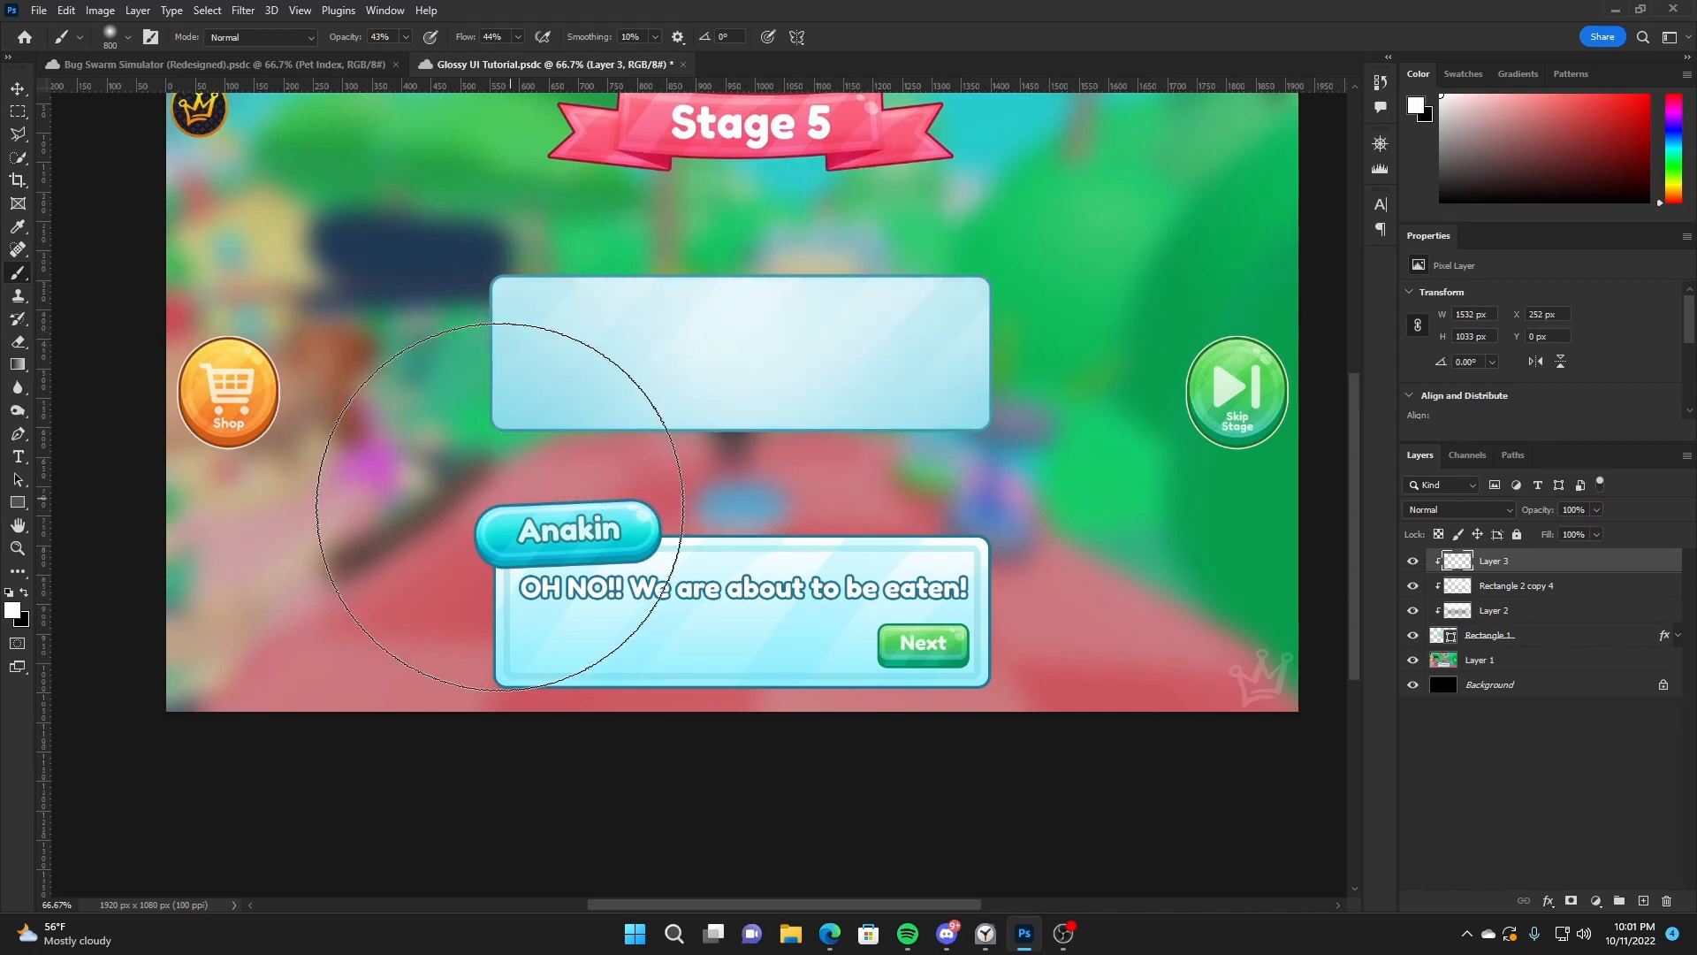
key("x")
mouse_move(499, 505)
left_mouse_down()
mouse_move(761, 610)
mouse_move(1069, 496)
left_mouse_up()
Set the new black-and-white painted layer to Overlay blend mode at 19% opacity
key("v")
left_click(1457, 509)
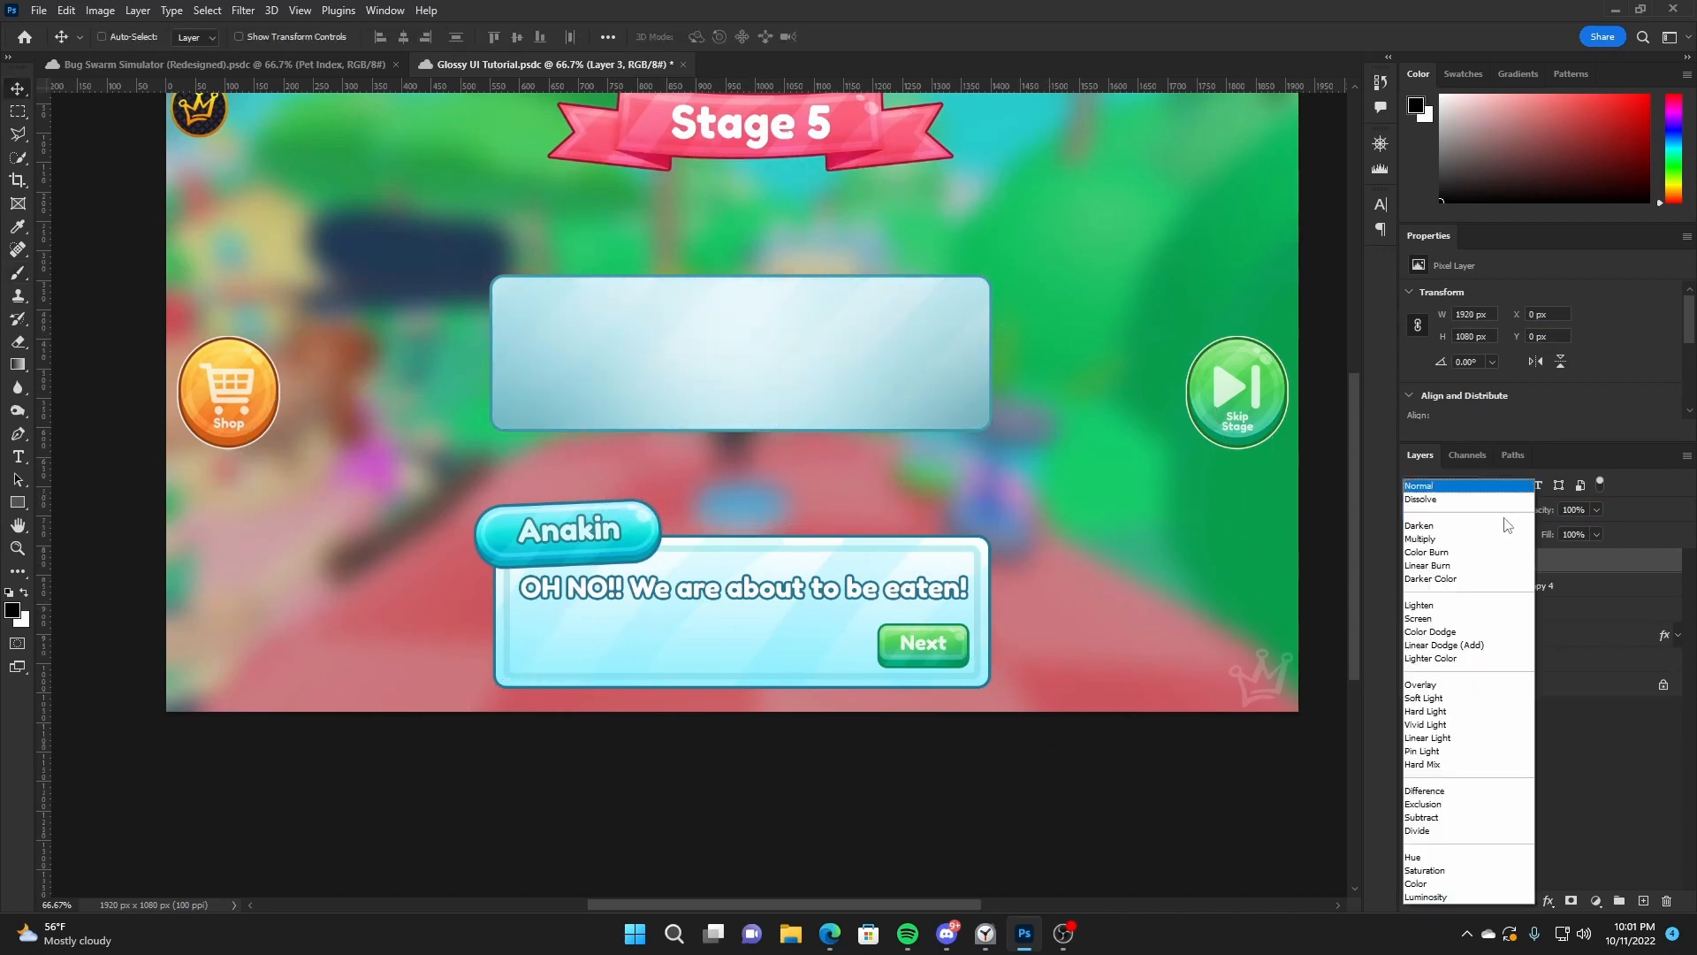
left_click(1465, 686)
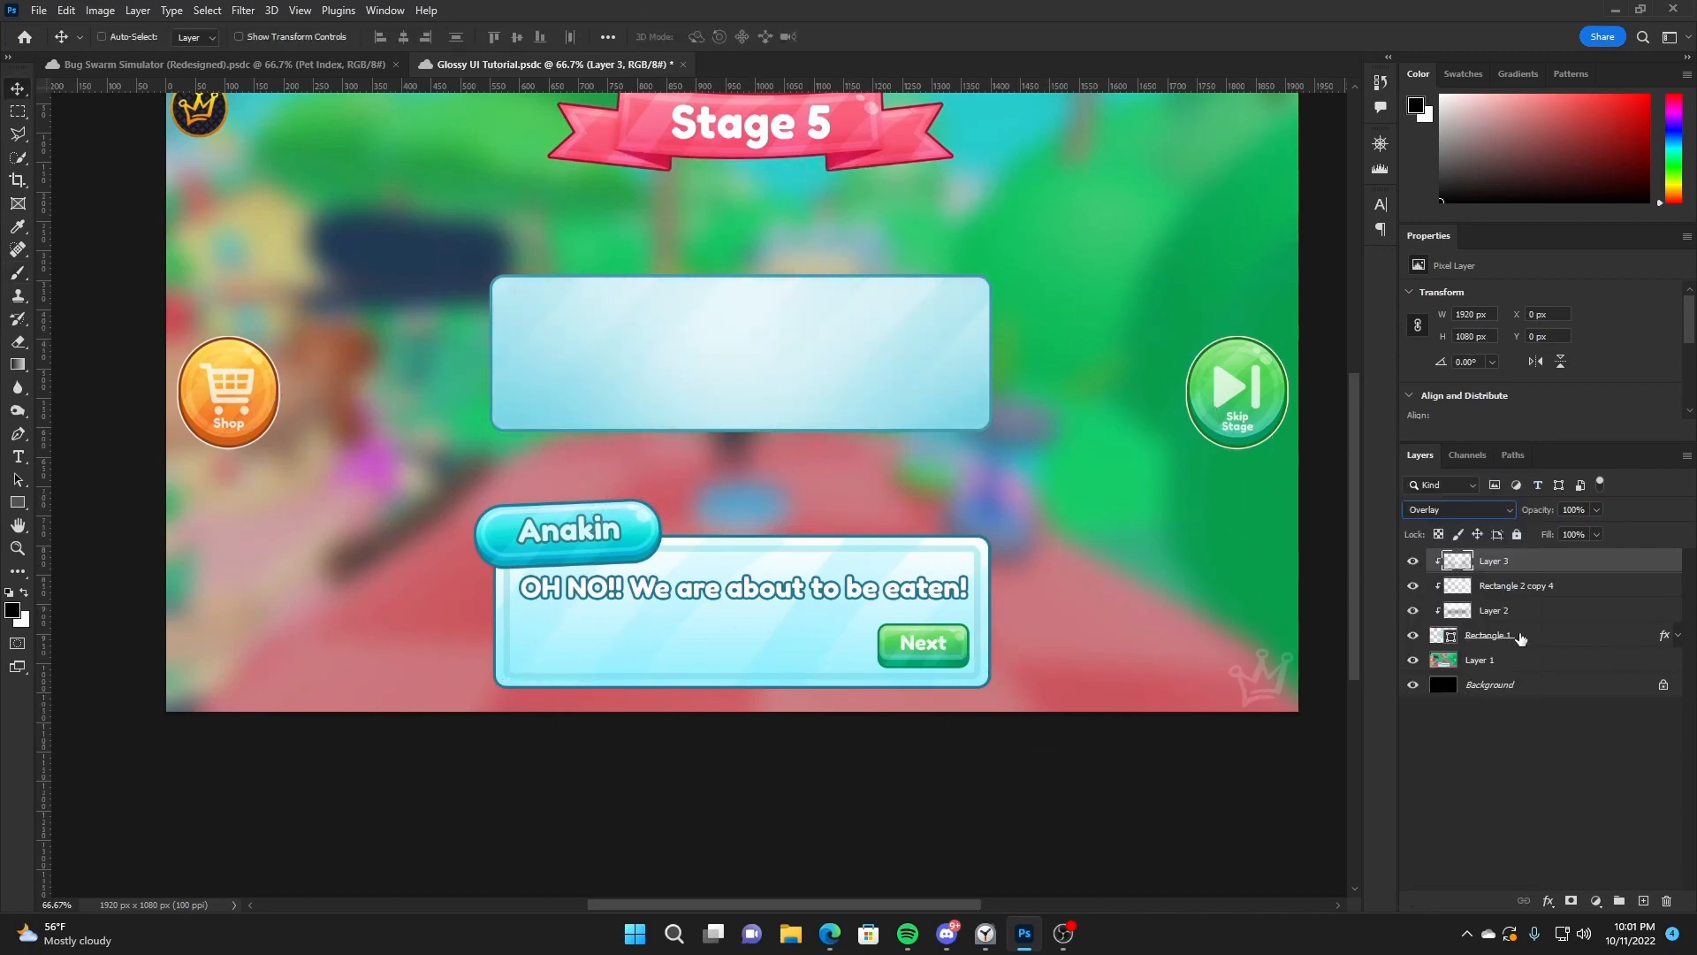
left_click_drag(1556, 513, 1117, 505)
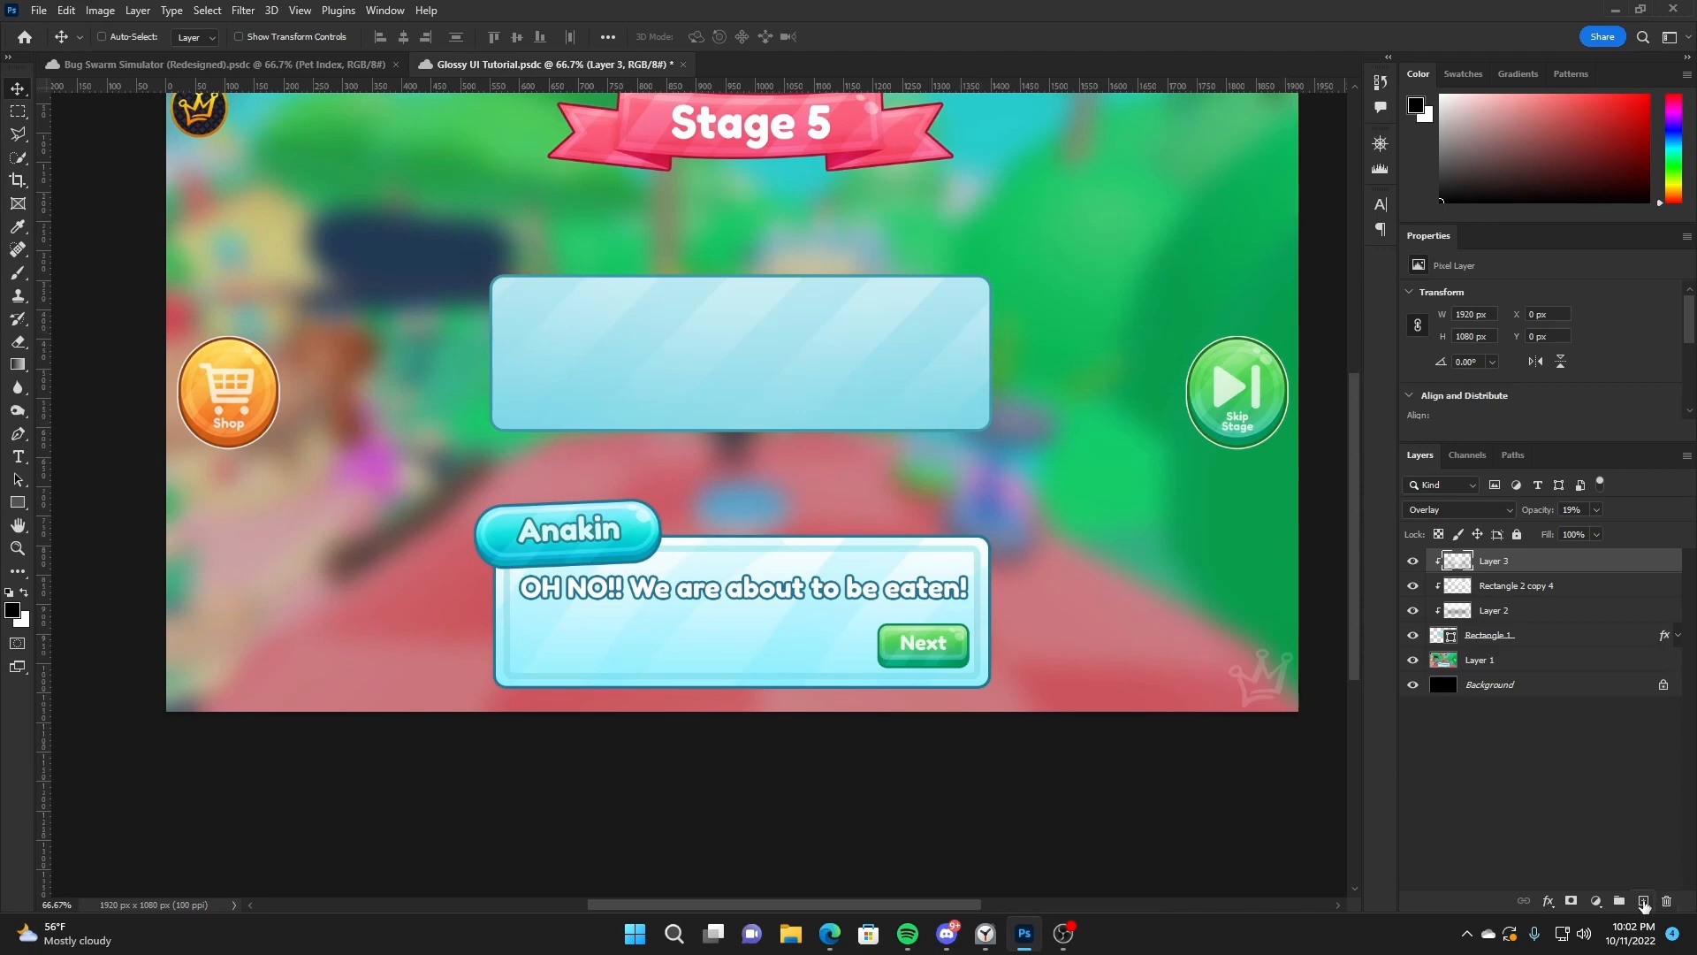
On a new layer, draw a 150 x 60 px rounded rectangle above the reference Next button
left_click(1643, 902)
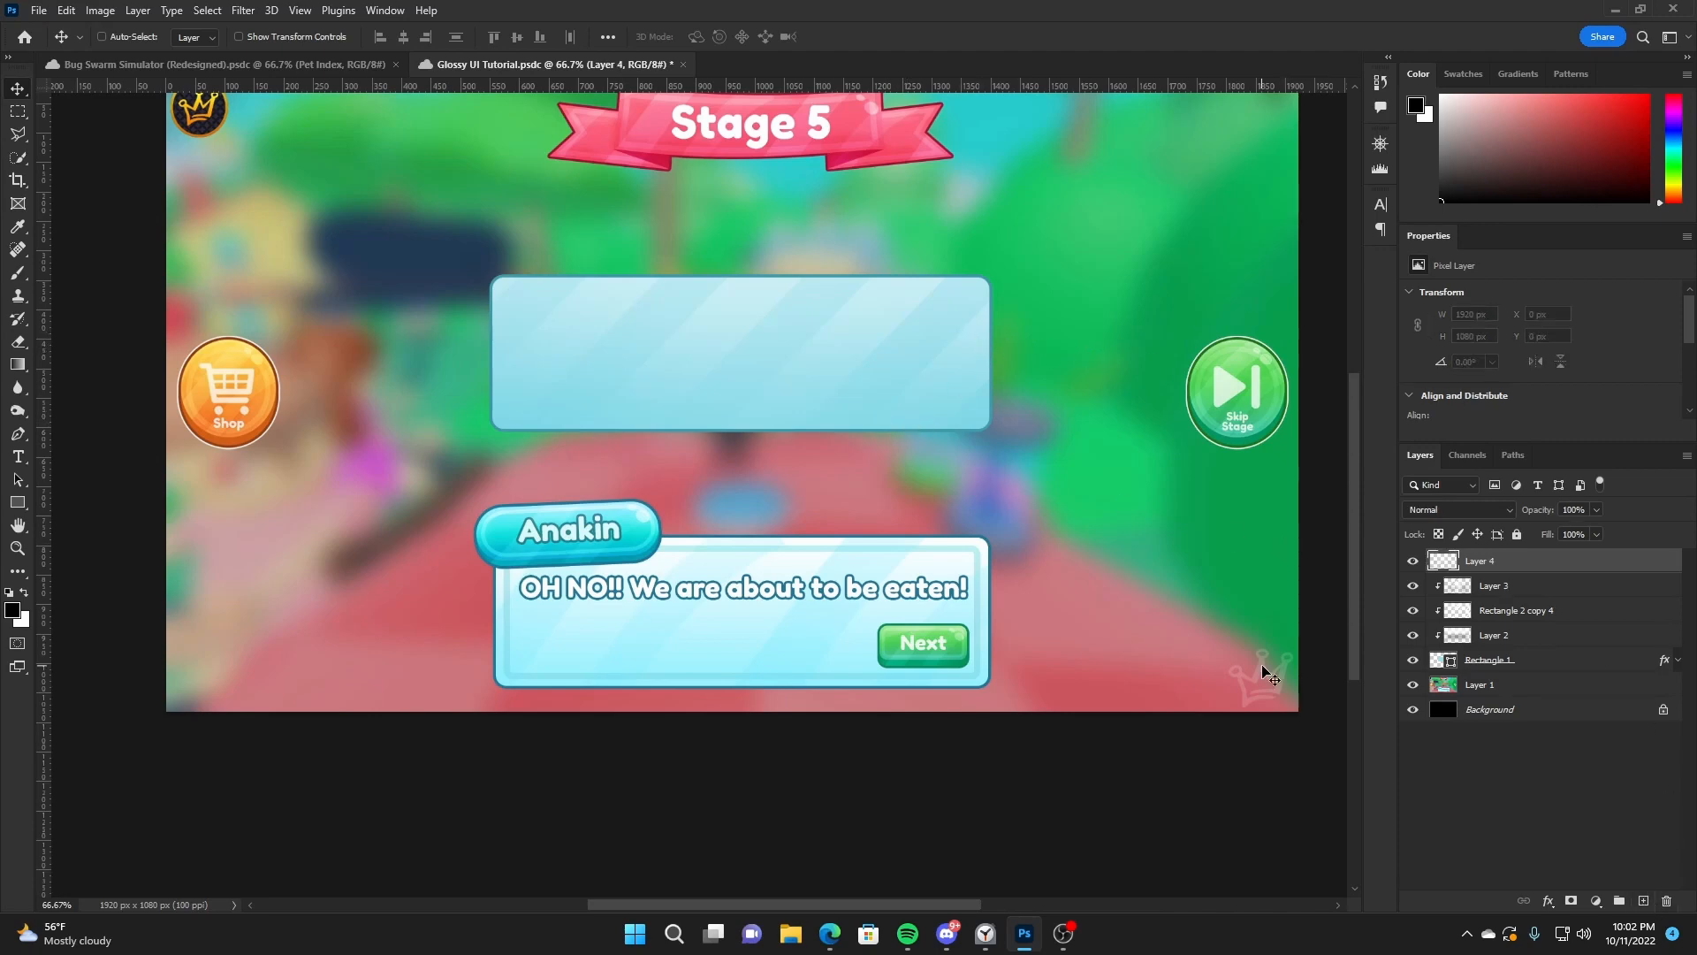
key("ctrl+plus")
key("h")
left_click_drag(1221, 659, 937, 441)
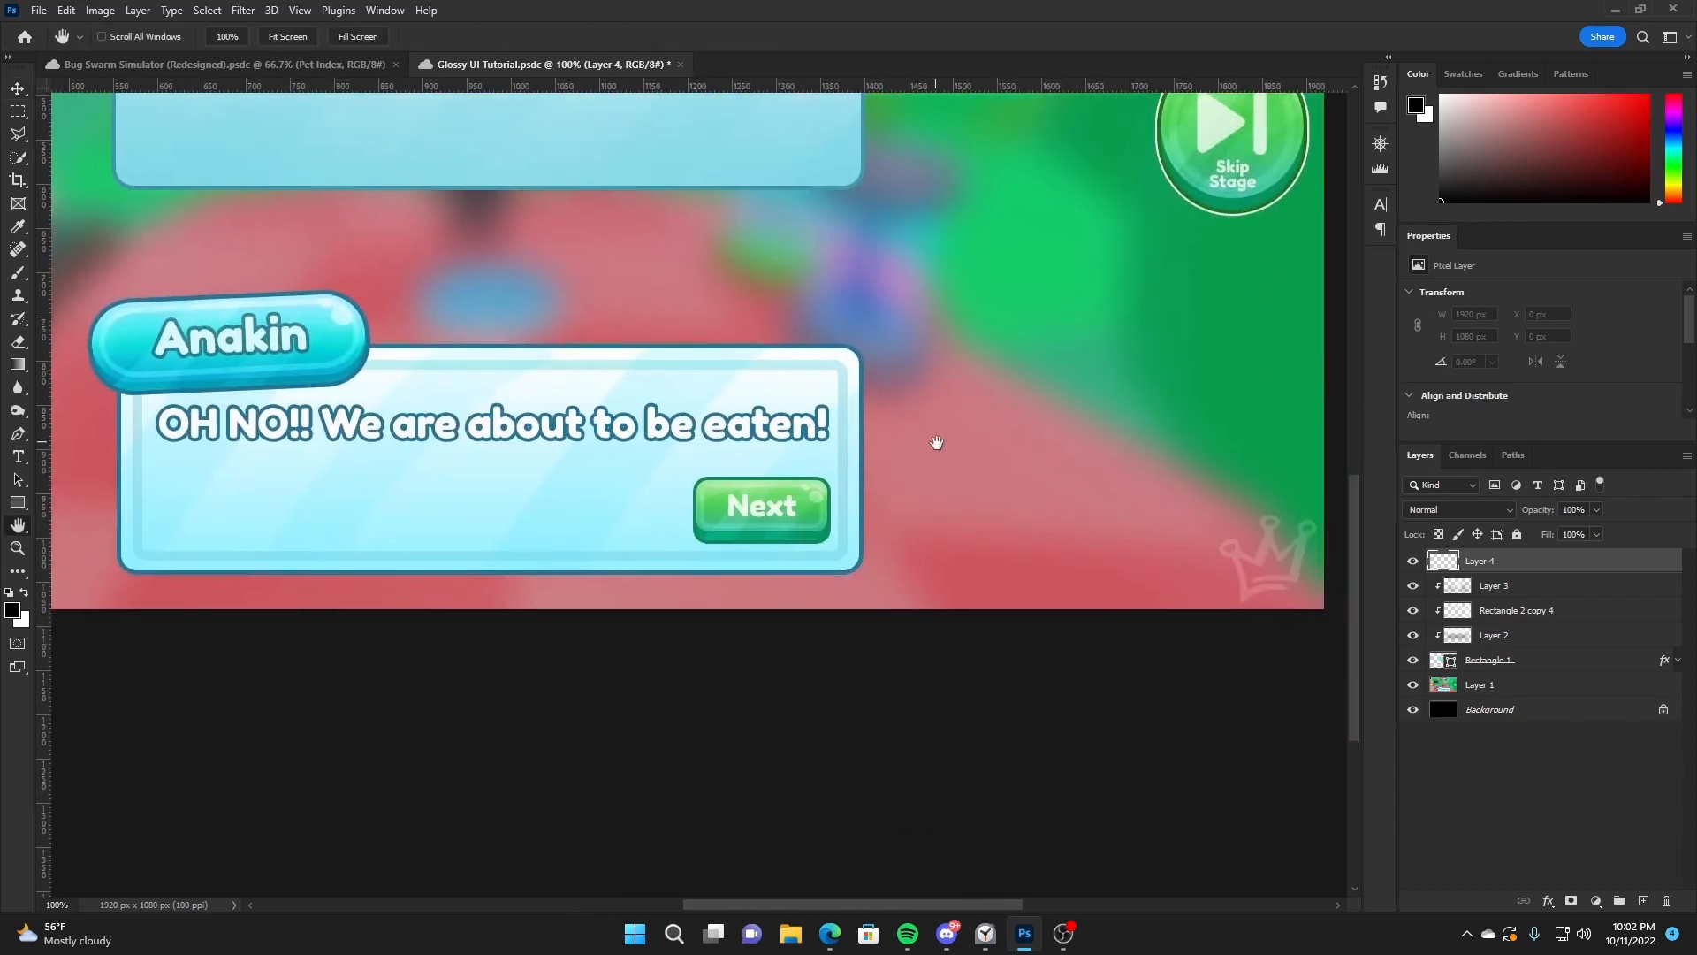
key("ctrl+plus")
left_click_drag(934, 500, 895, 474)
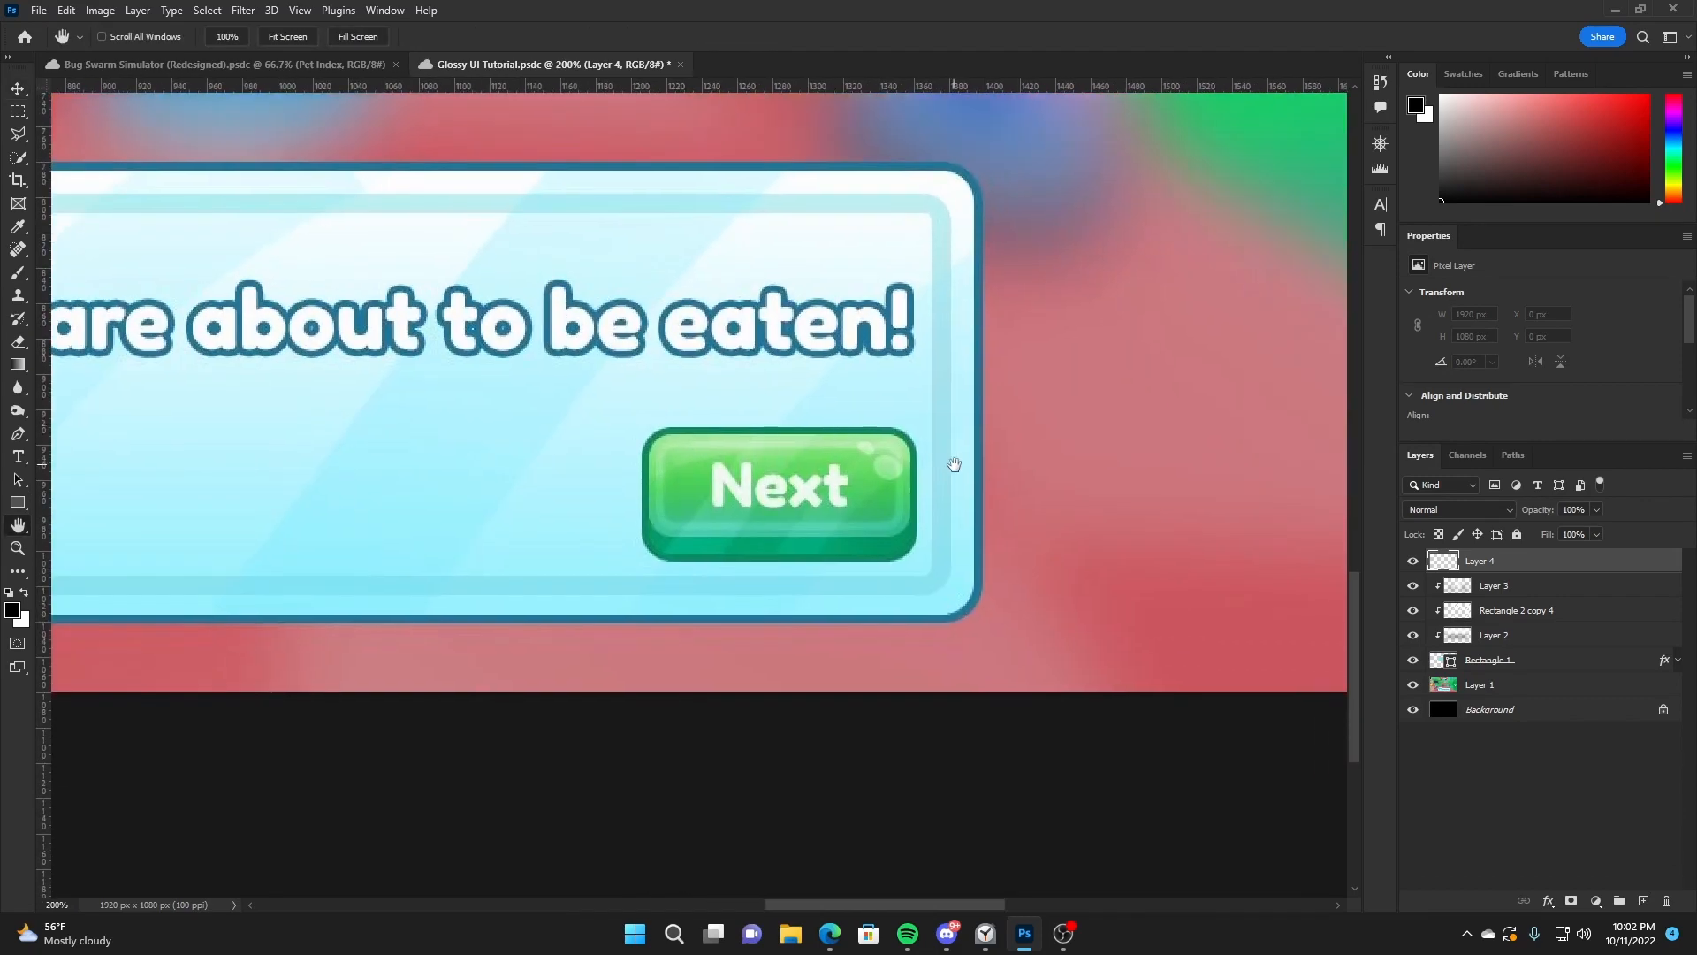
left_click(13, 503)
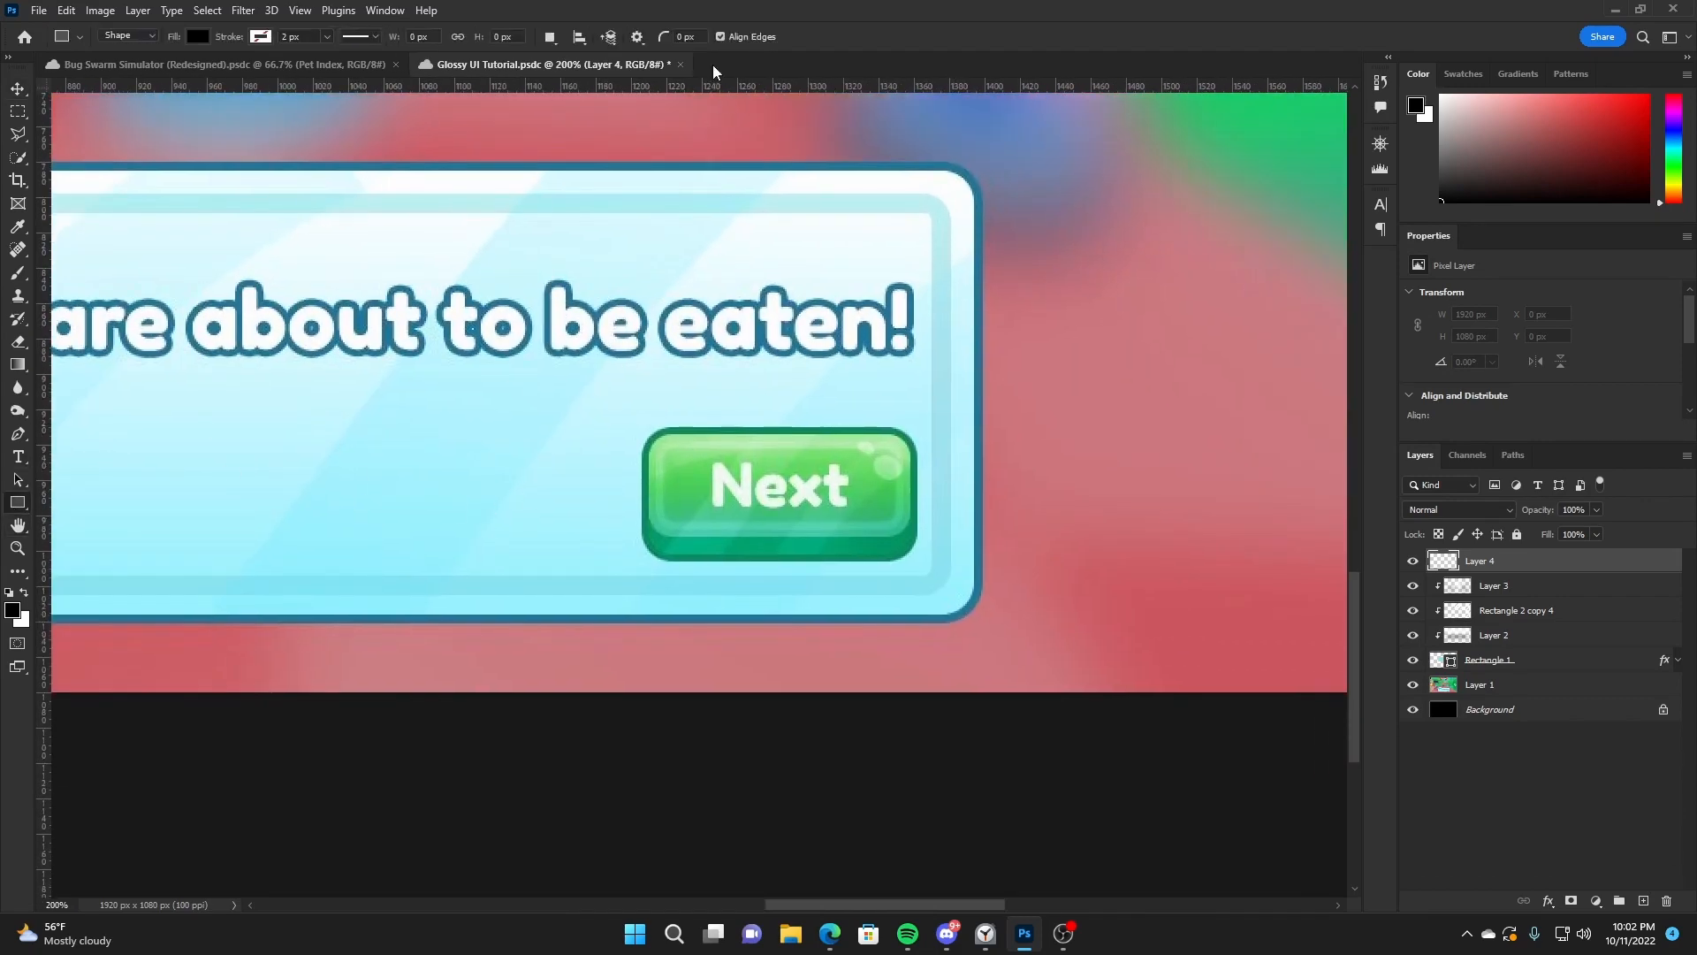
left_click(687, 36)
mouse_move(655, 432)
left_mouse_down()
mouse_move(739, 500)
mouse_move(912, 537)
mouse_move(946, 246)
left_mouse_up()
key("v")
Fill the rounded rectangle with the light green sampled from the Next button's upper area
double_click(1443, 560)
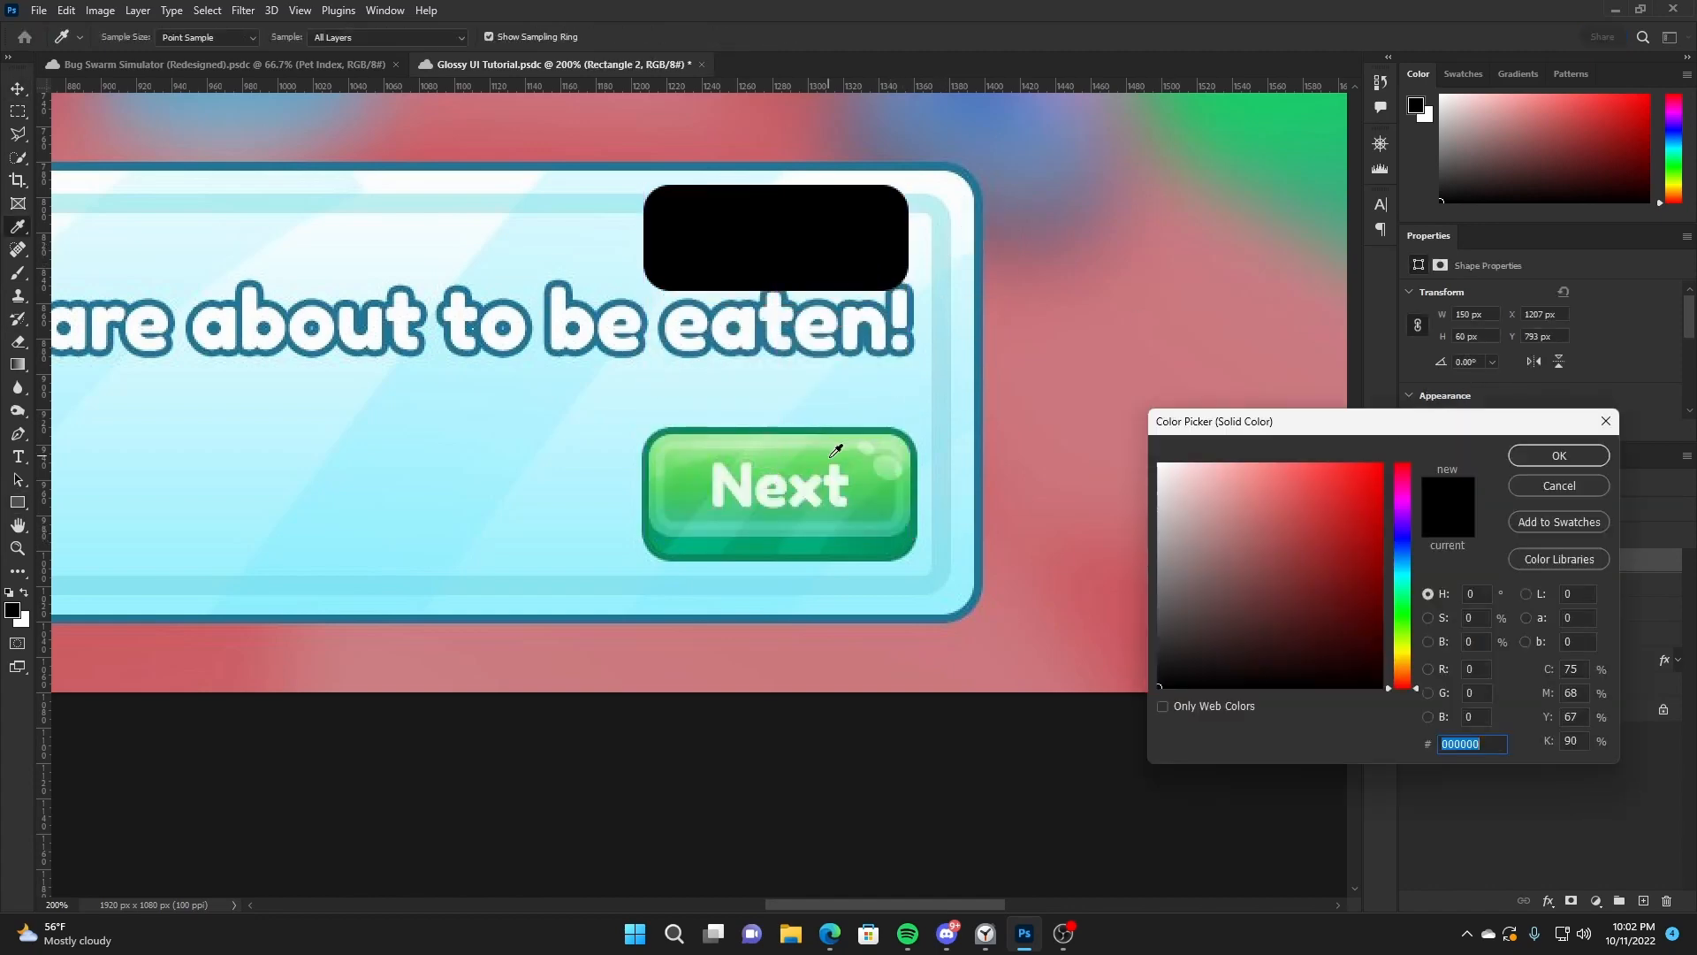
left_click(712, 446)
left_click(1563, 456)
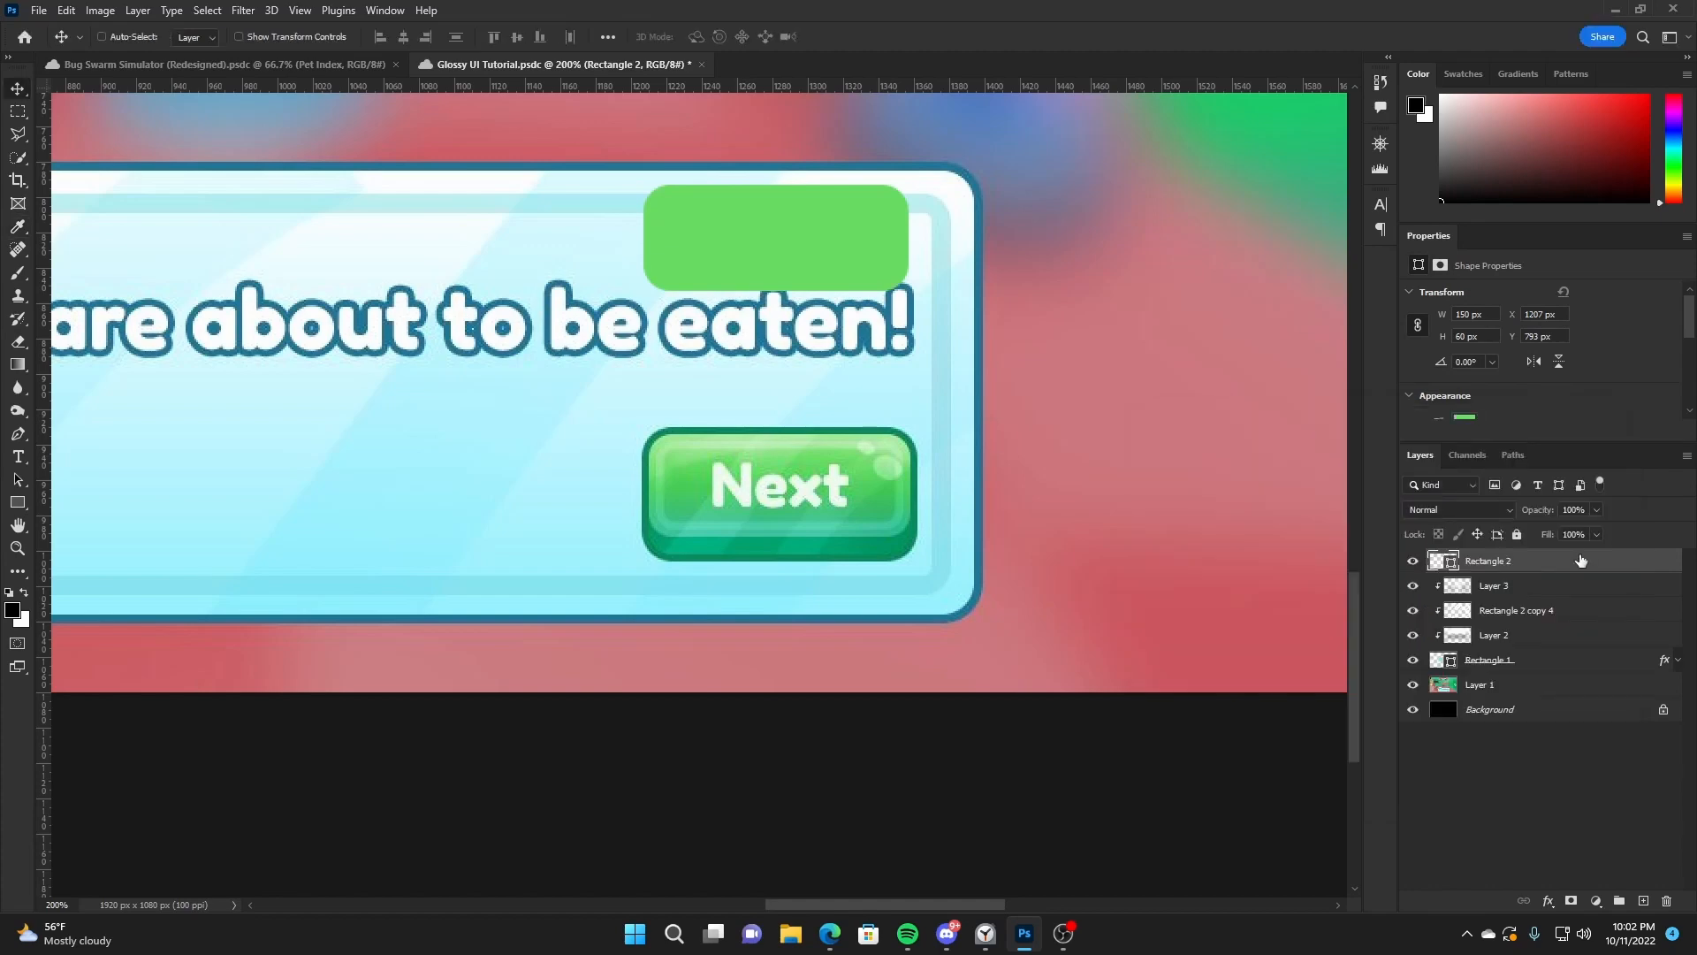
Add a drop shadow of 0 px size and 7 px distance to the green shape, coloured dark green from the Next button's lower edge
left_click(1082, 747)
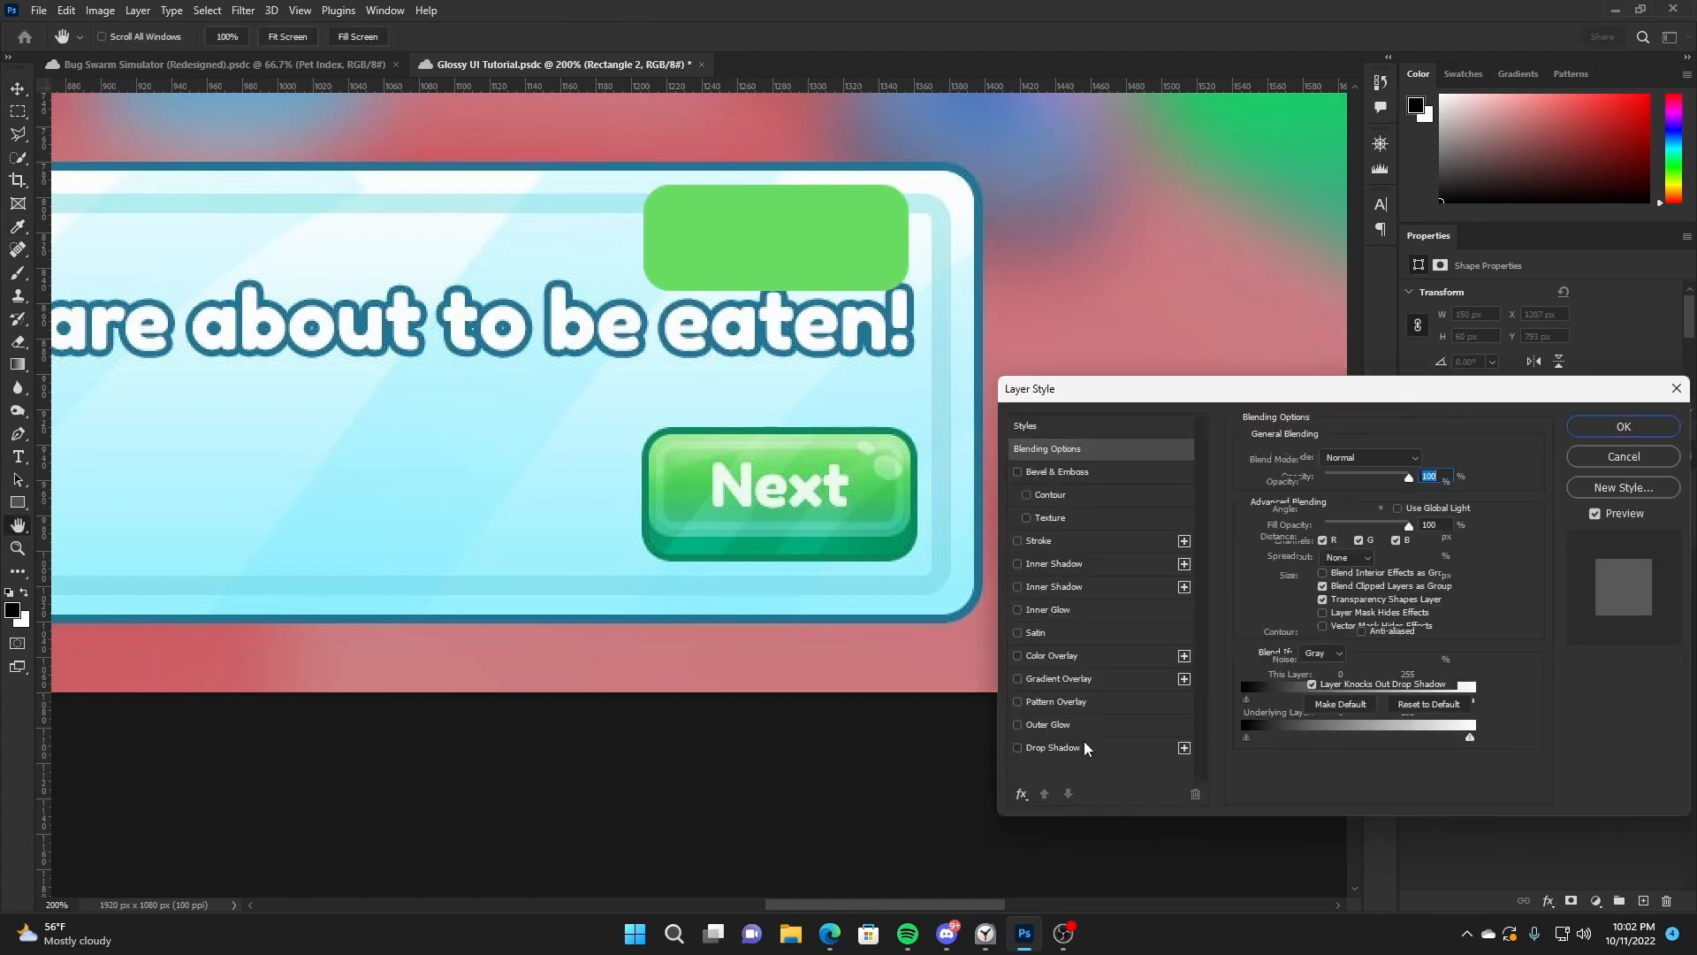
mouse_move(1313, 576)
left_mouse_down()
mouse_move(1301, 564)
mouse_move(1303, 582)
left_mouse_up()
left_click(1423, 466)
left_click(819, 227)
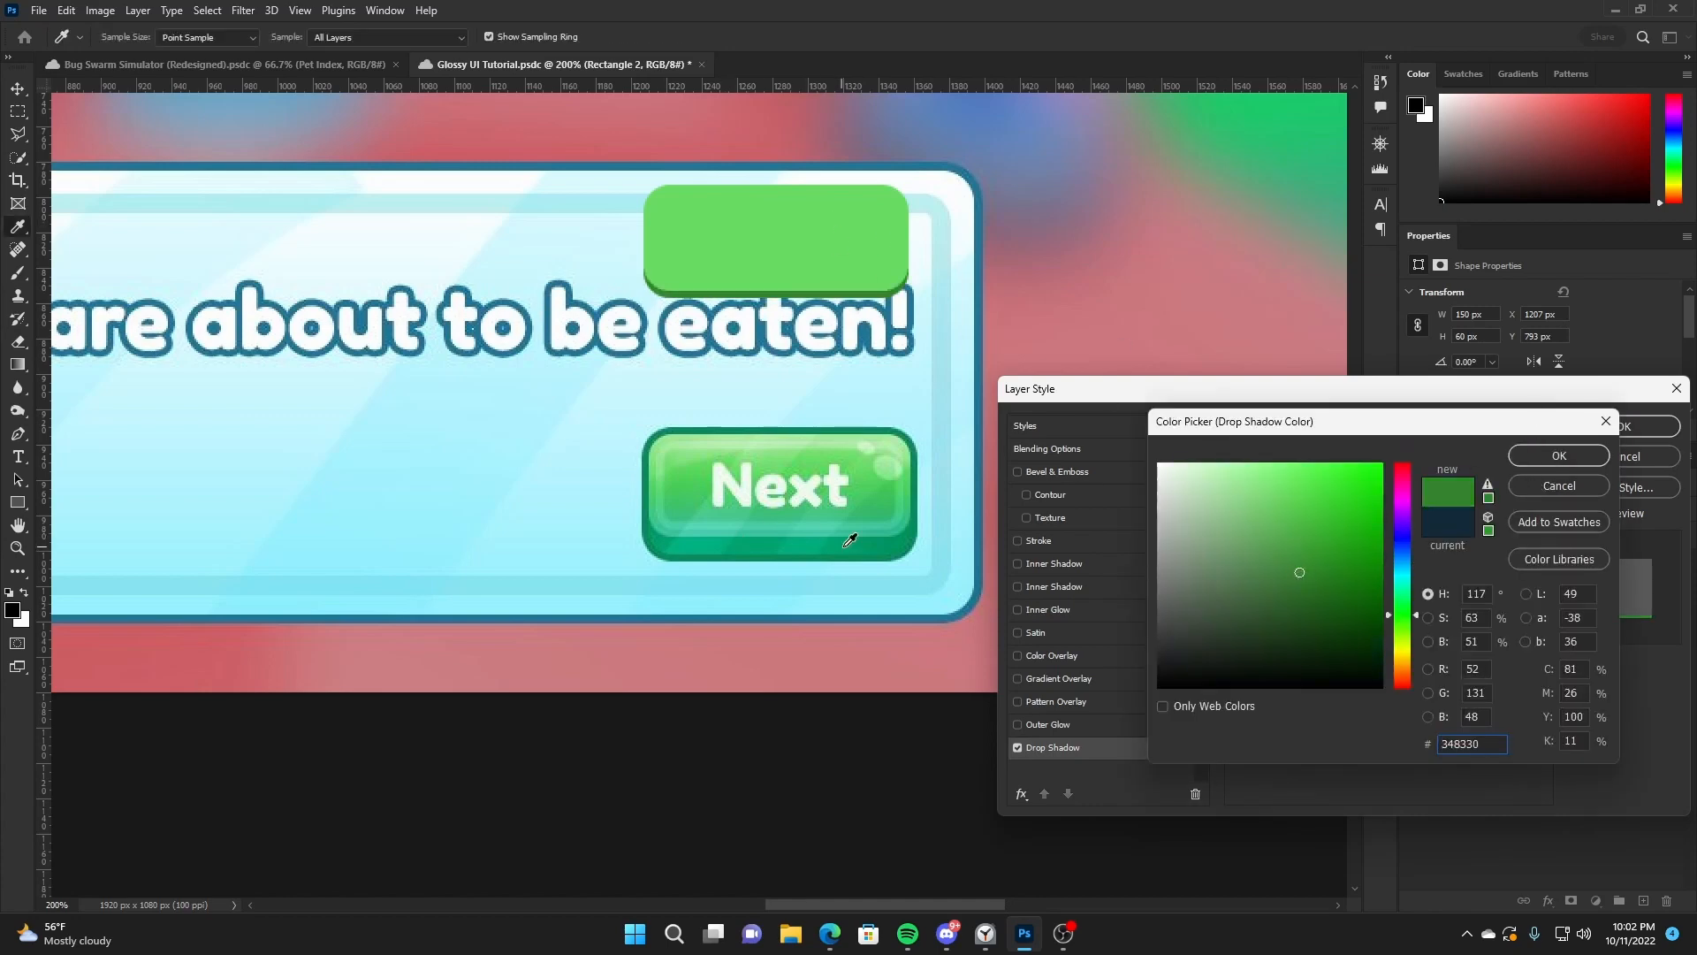
left_click(856, 537)
left_click(1584, 459)
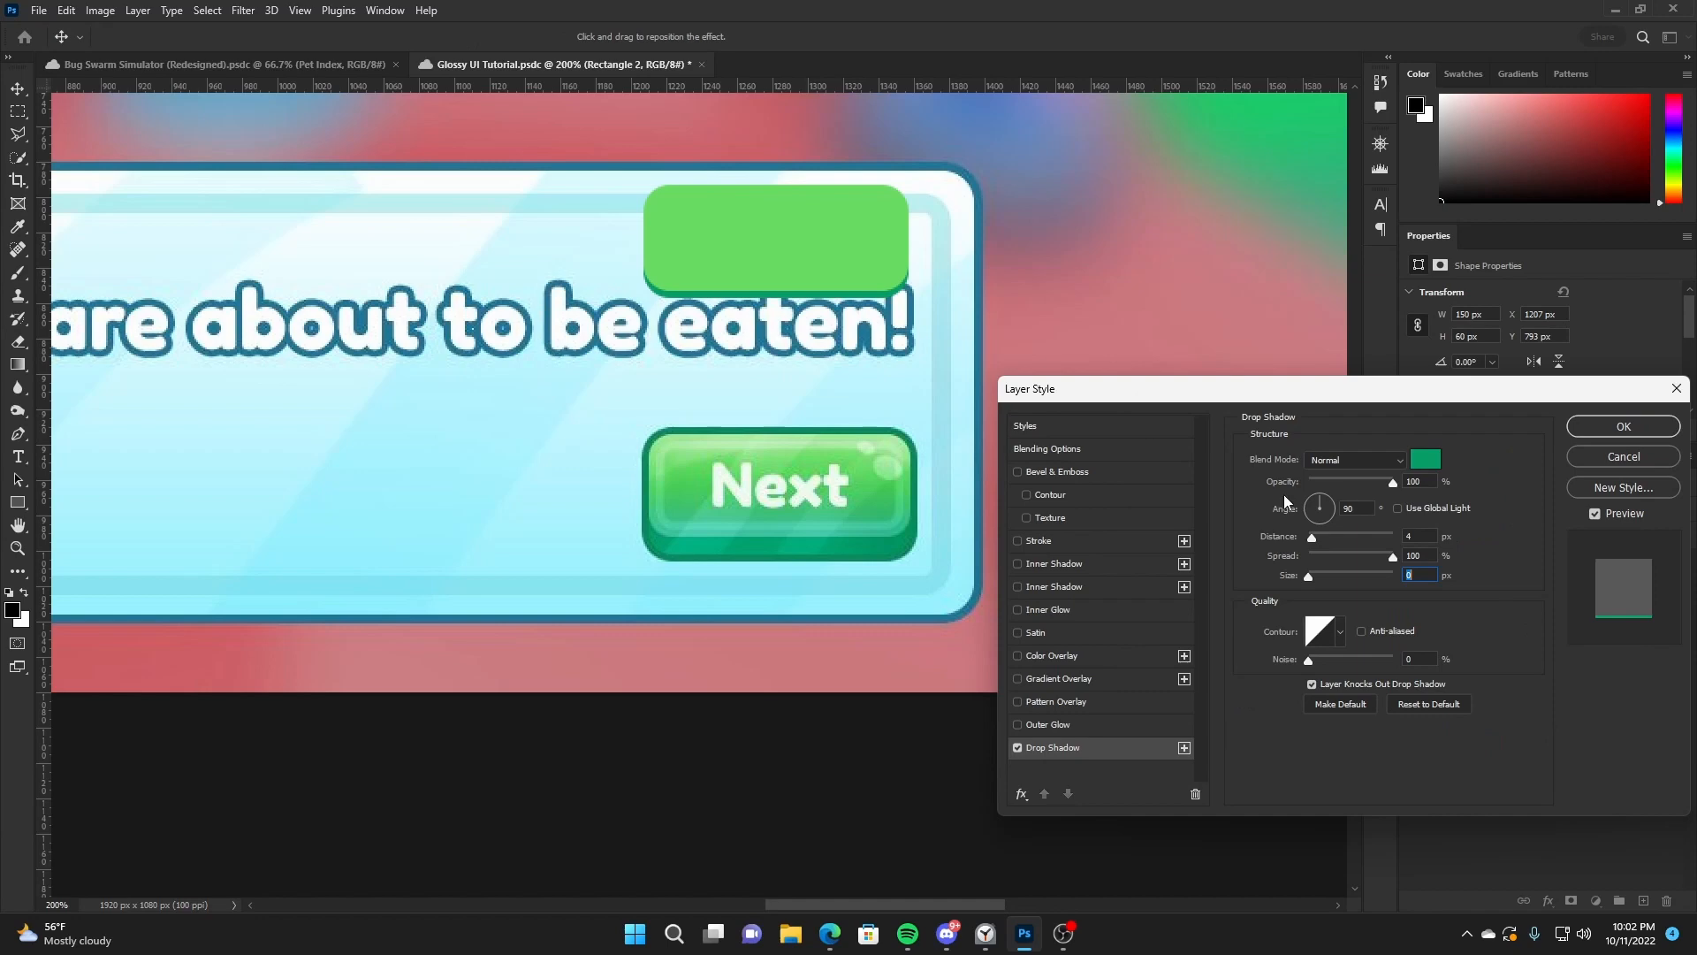
left_click(1315, 537)
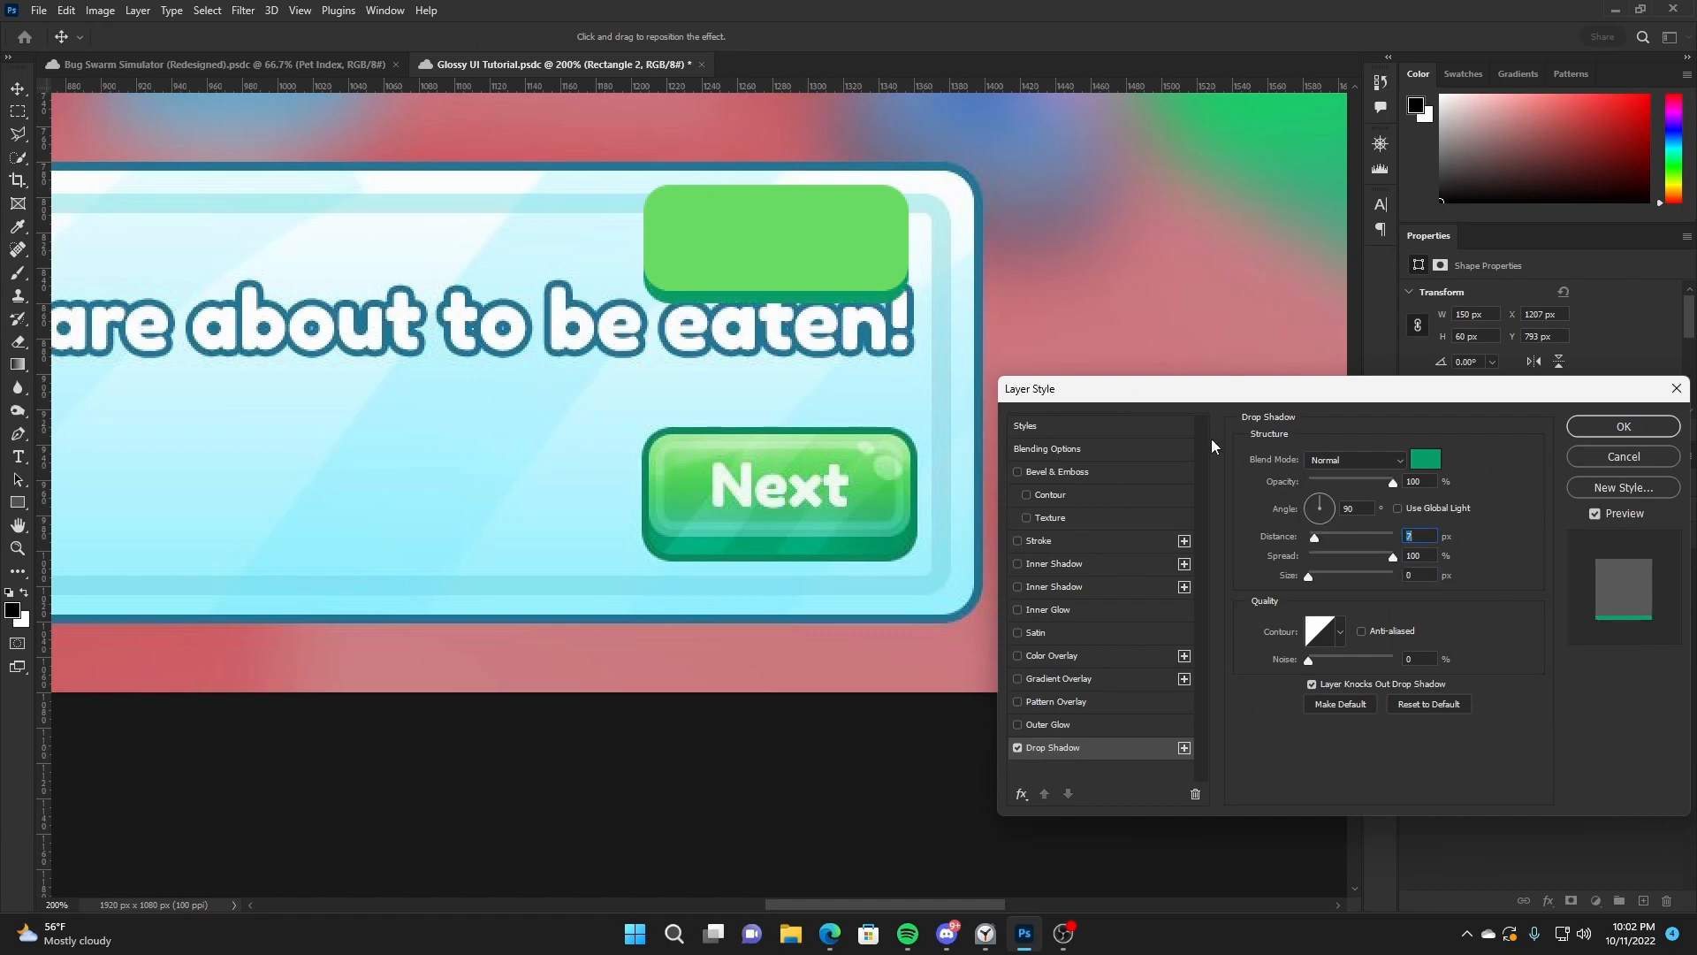
Add a black-to-white gradient overlay to the green shape, using Overlay blend mode at 54% opacity
left_click(1082, 679)
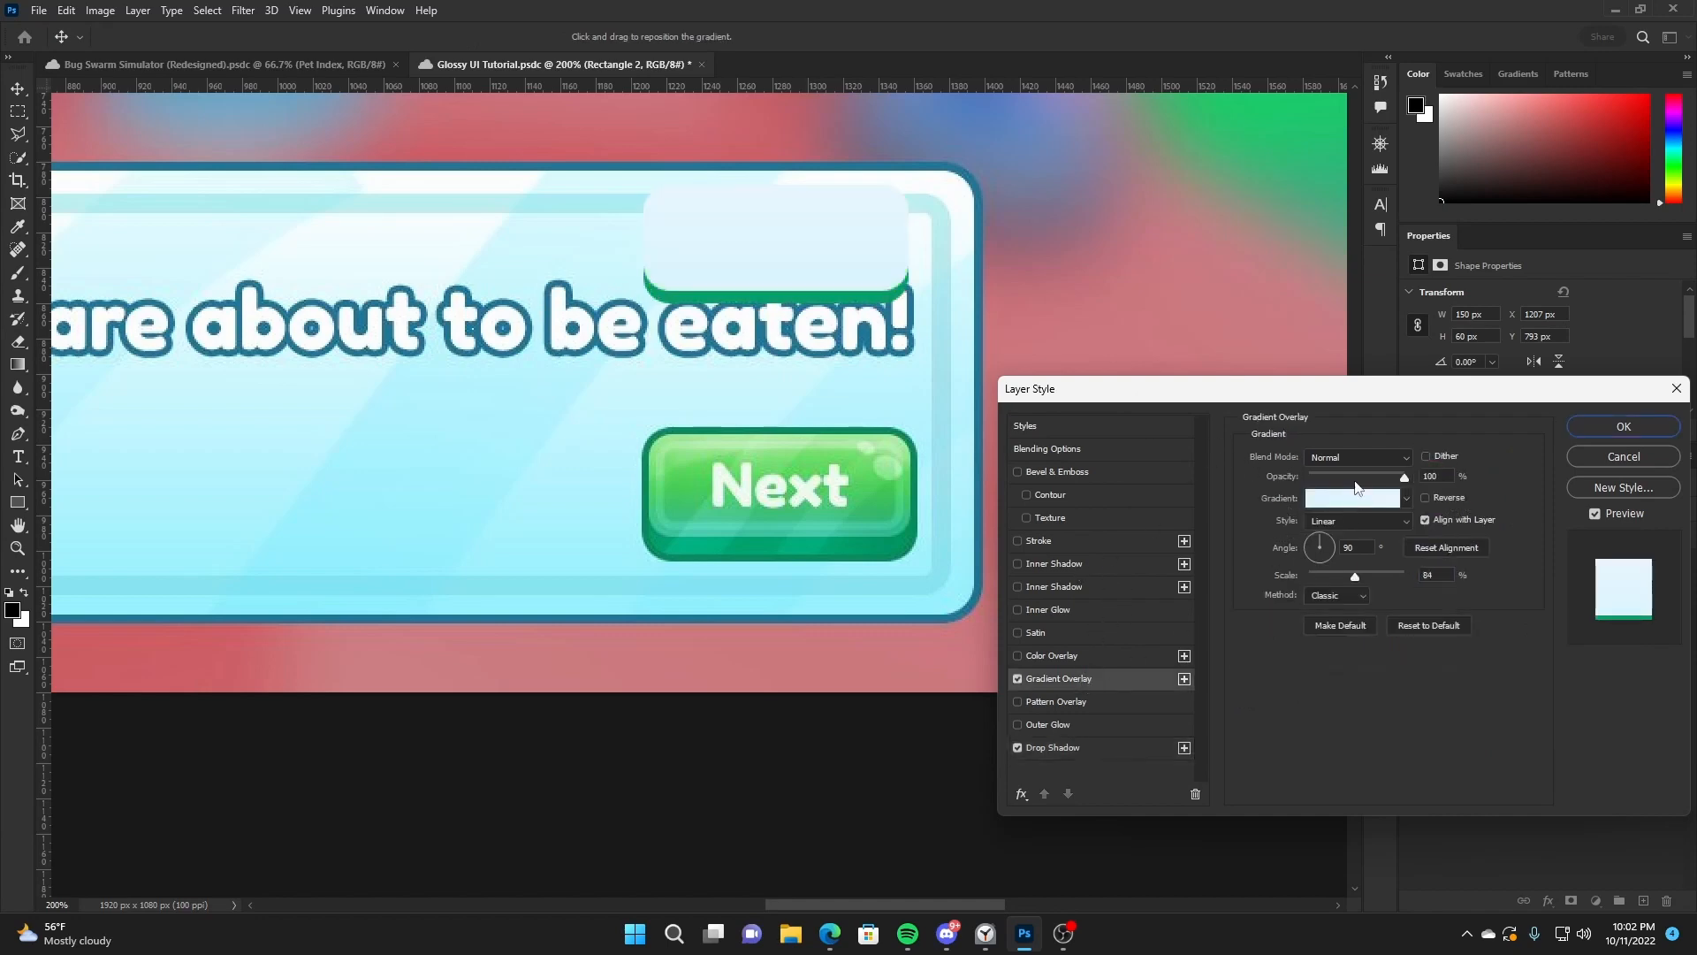
left_click(1353, 485)
scroll(1250, 506, "down", 5)
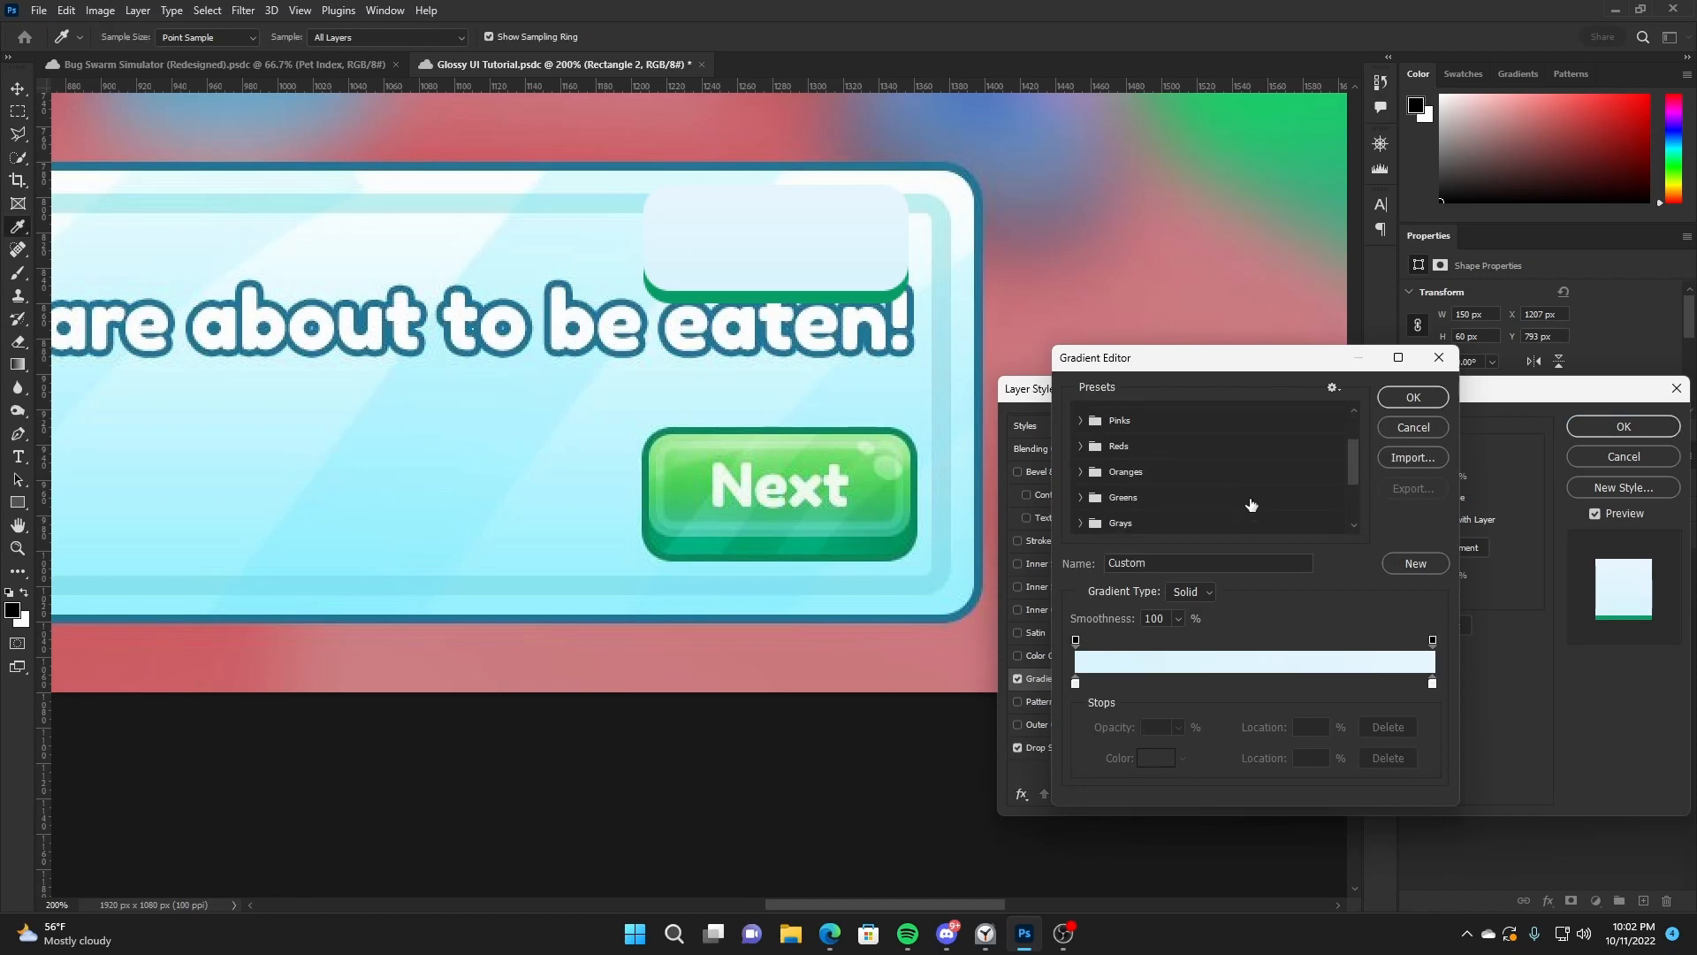
scroll(1227, 510, "up", 5)
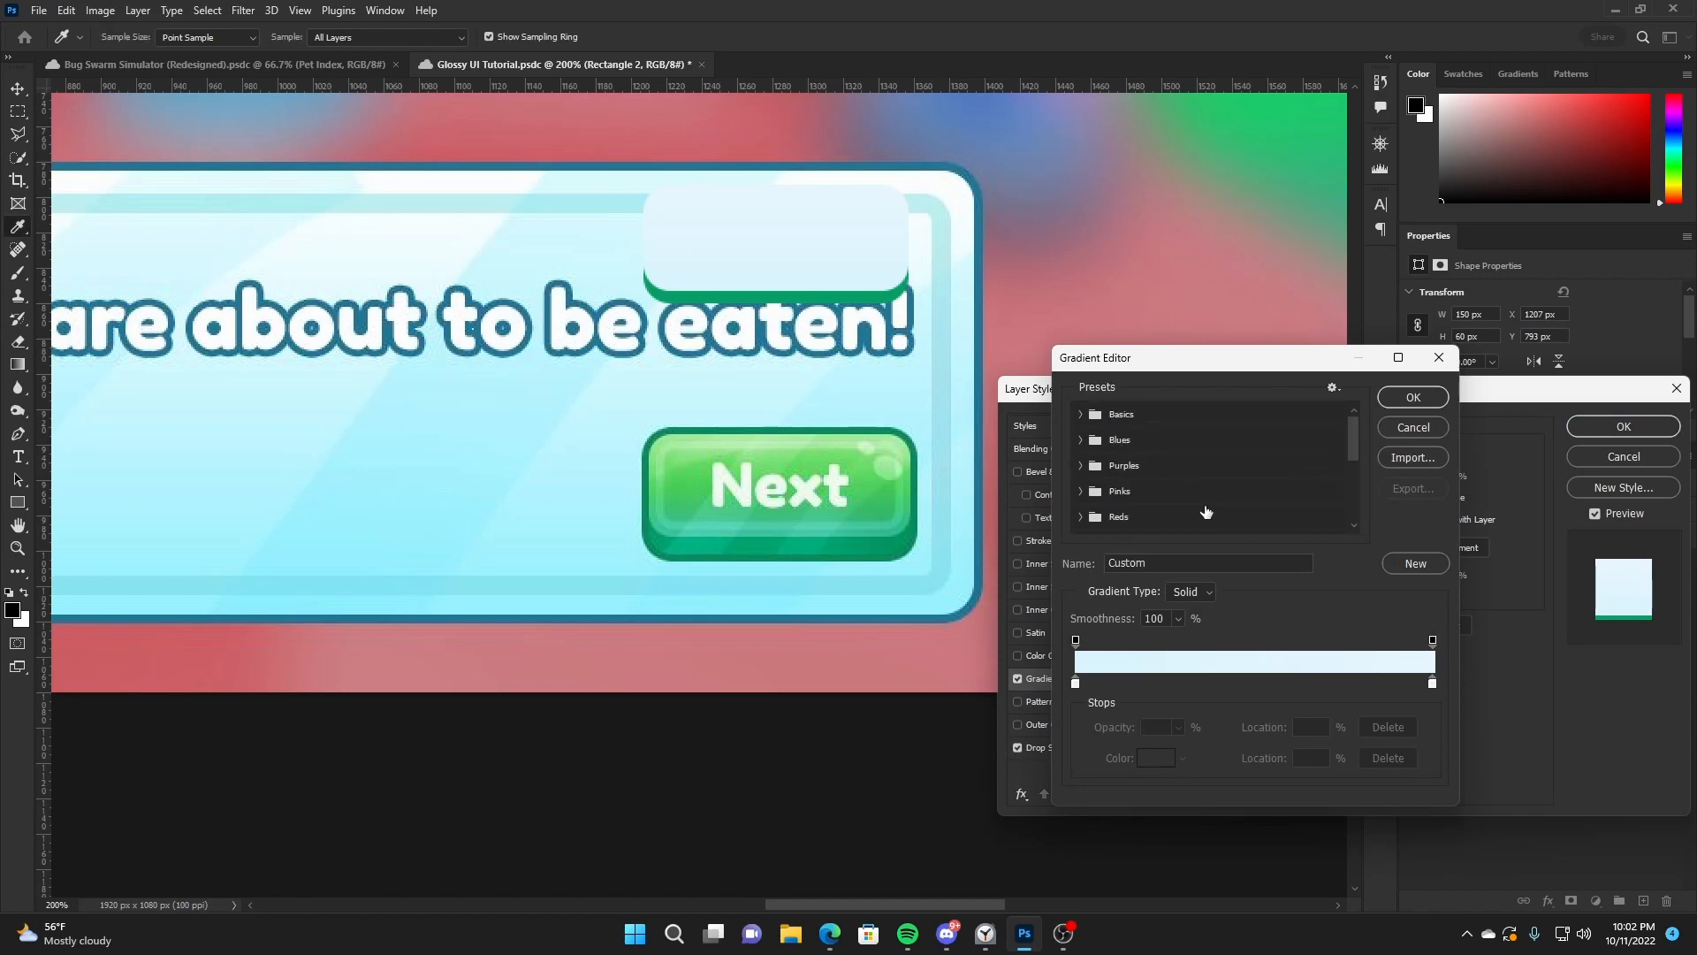
left_click(1090, 415)
left_click(1103, 441)
left_click(1413, 398)
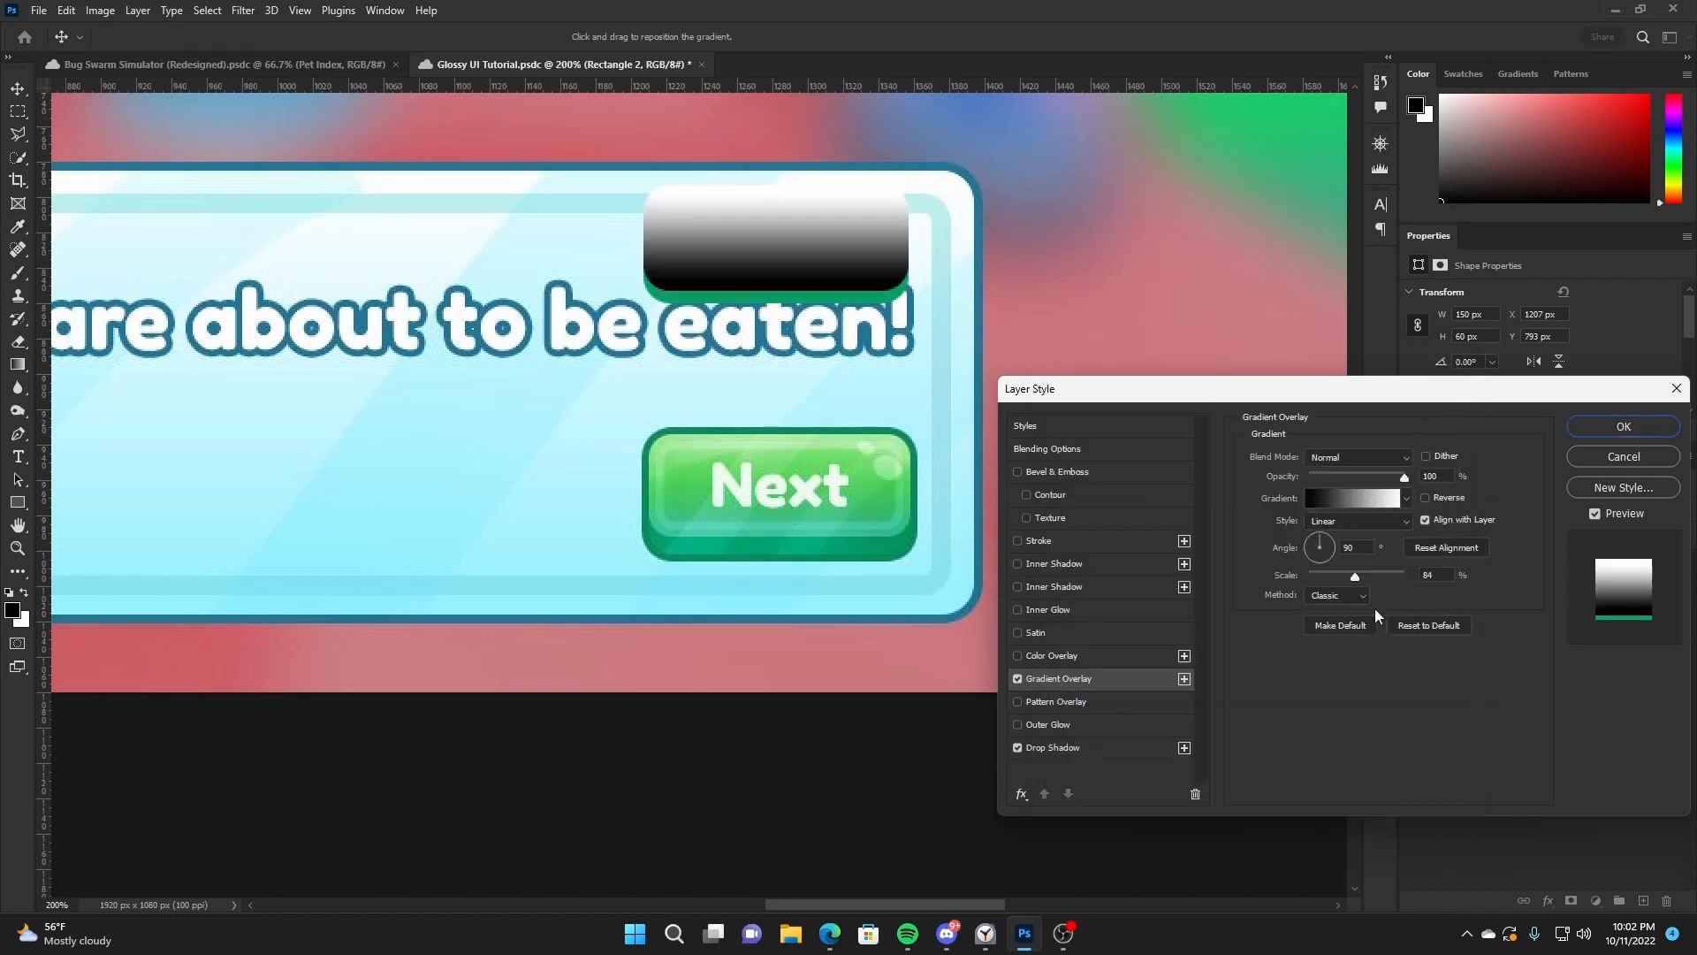
left_click(1359, 458)
left_click(1361, 663)
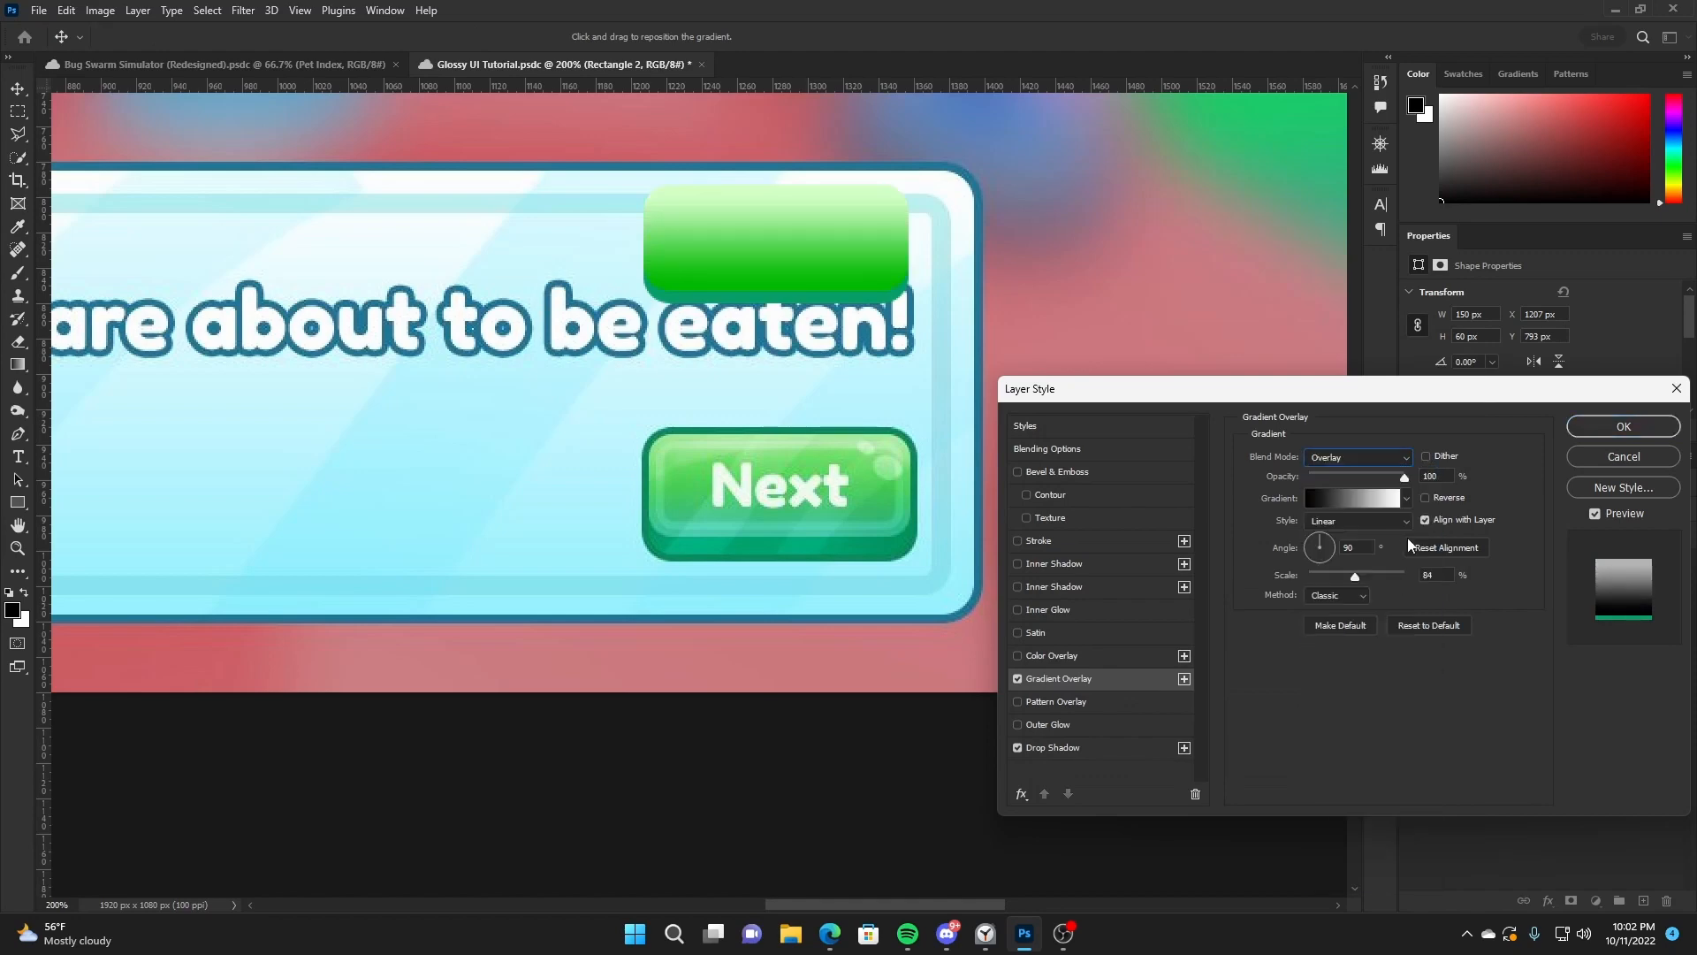
mouse_move(1398, 482)
left_mouse_down()
mouse_move(1304, 481)
mouse_move(1369, 484)
left_mouse_up()
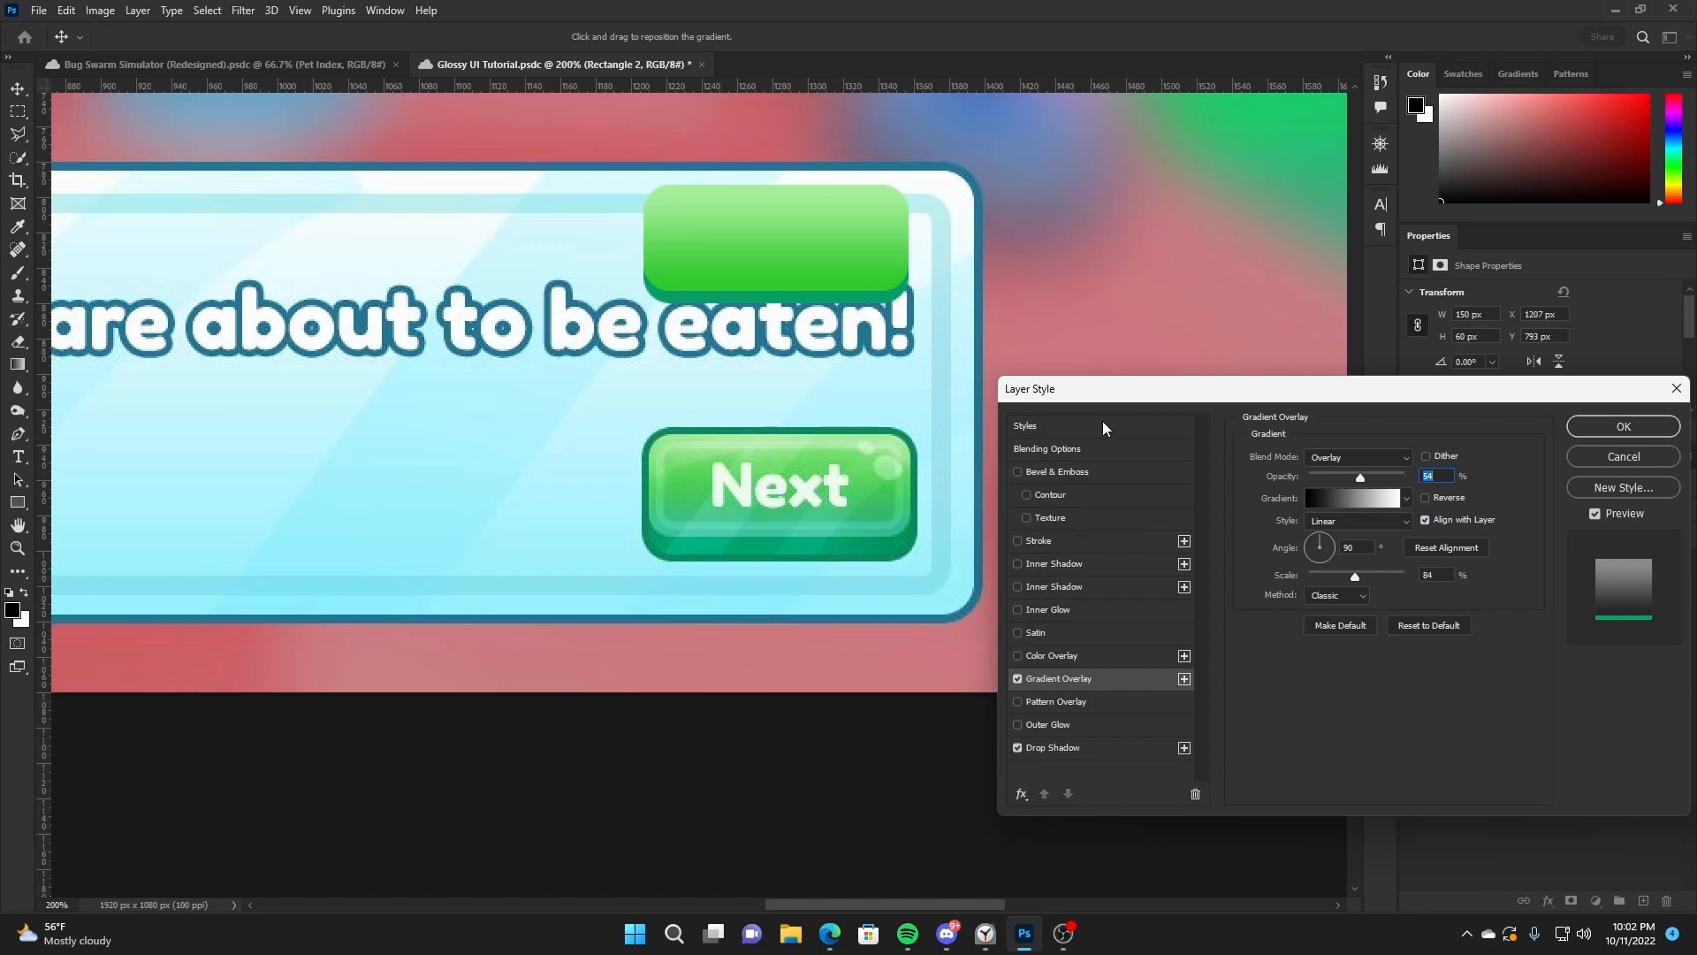
left_click(1652, 429)
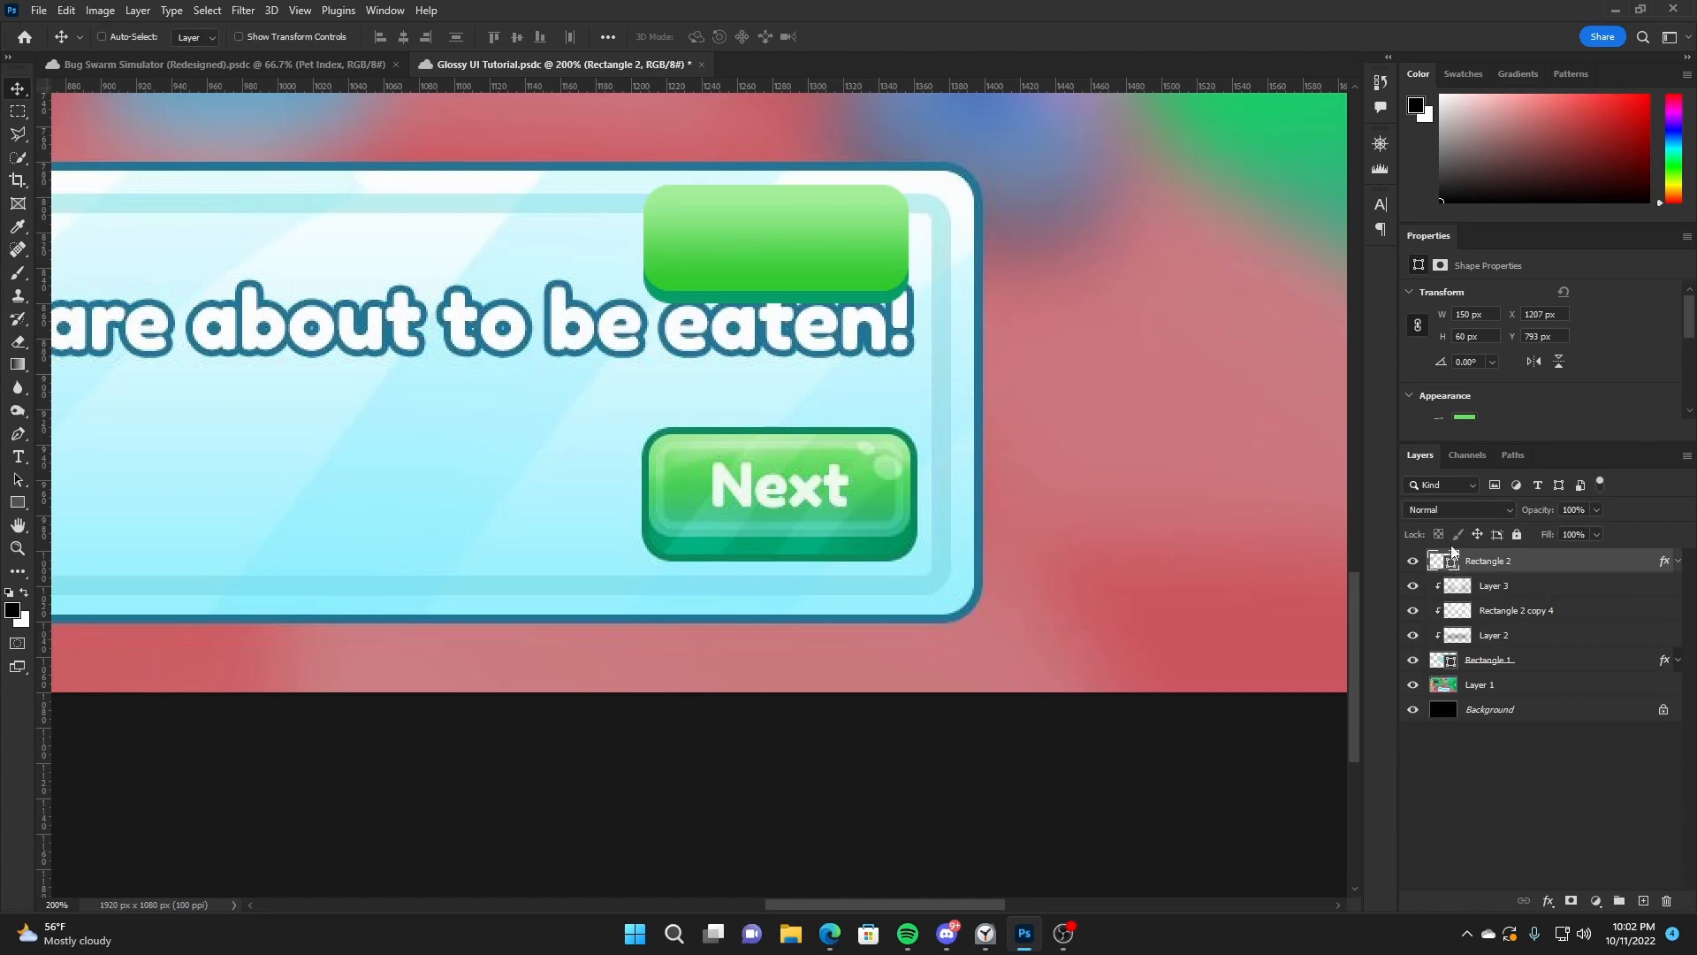
Convert the green button shape to a smart object and add a 4 px outside stroke in dark green #147f61, sampled from the reference button's outline
right_click(1565, 569)
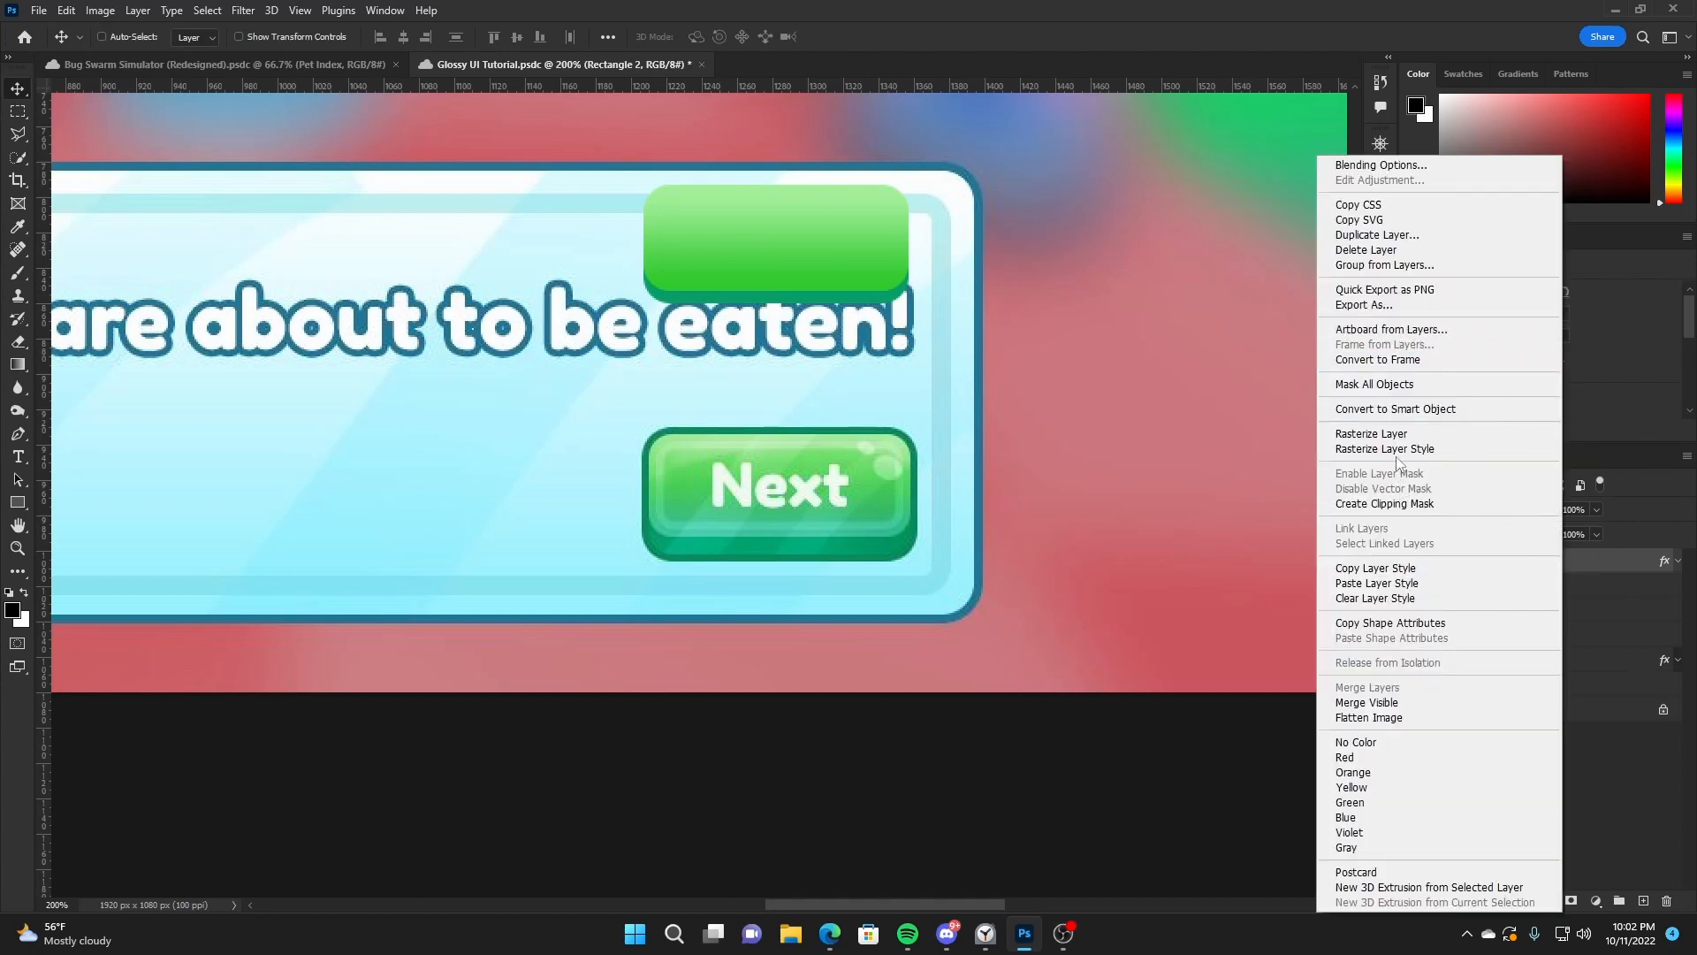
left_click(1400, 410)
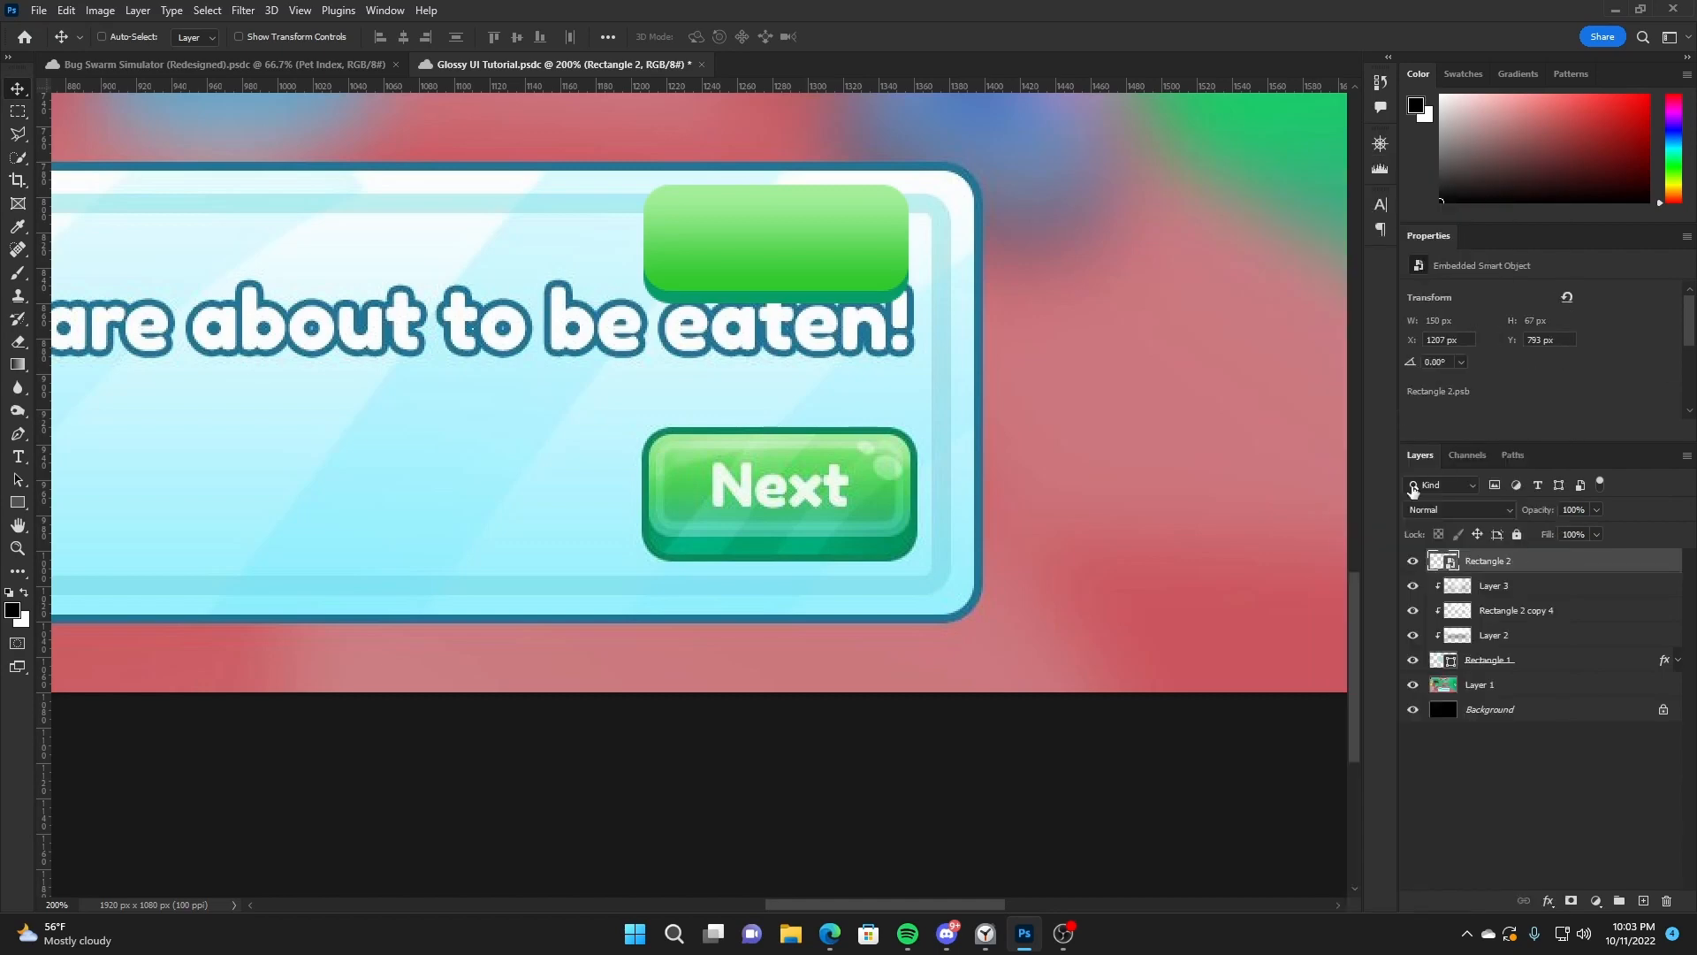
double_click(1547, 568)
left_click(1040, 541)
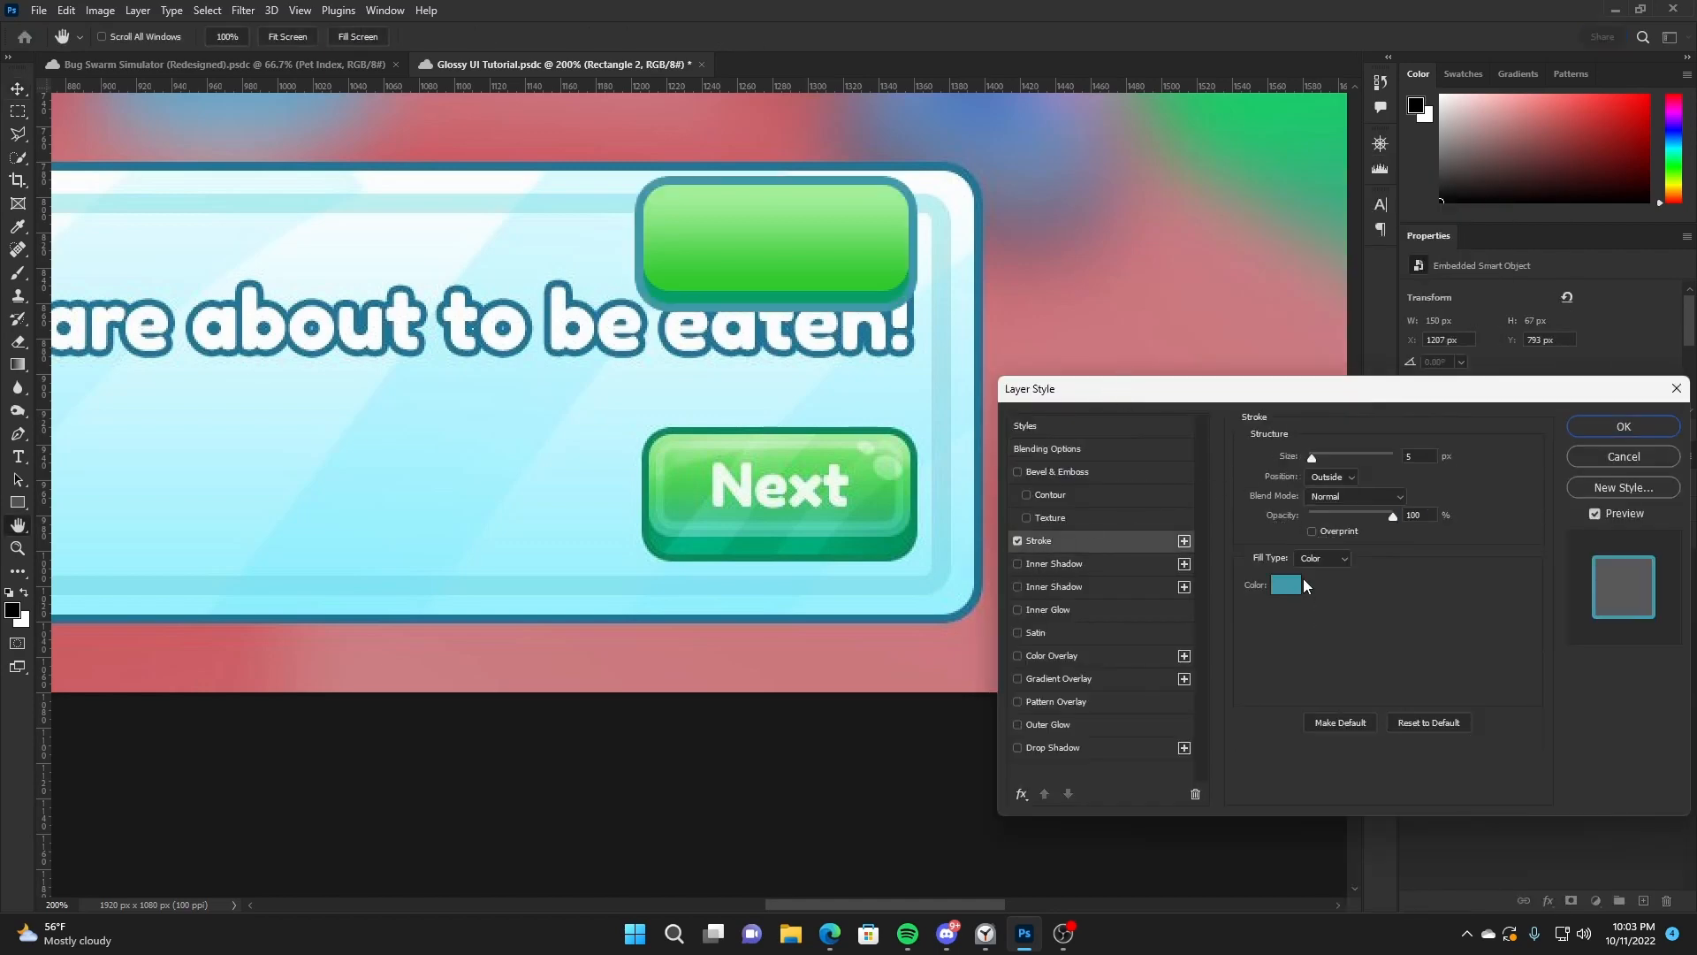
left_click(1303, 579)
left_click(722, 422)
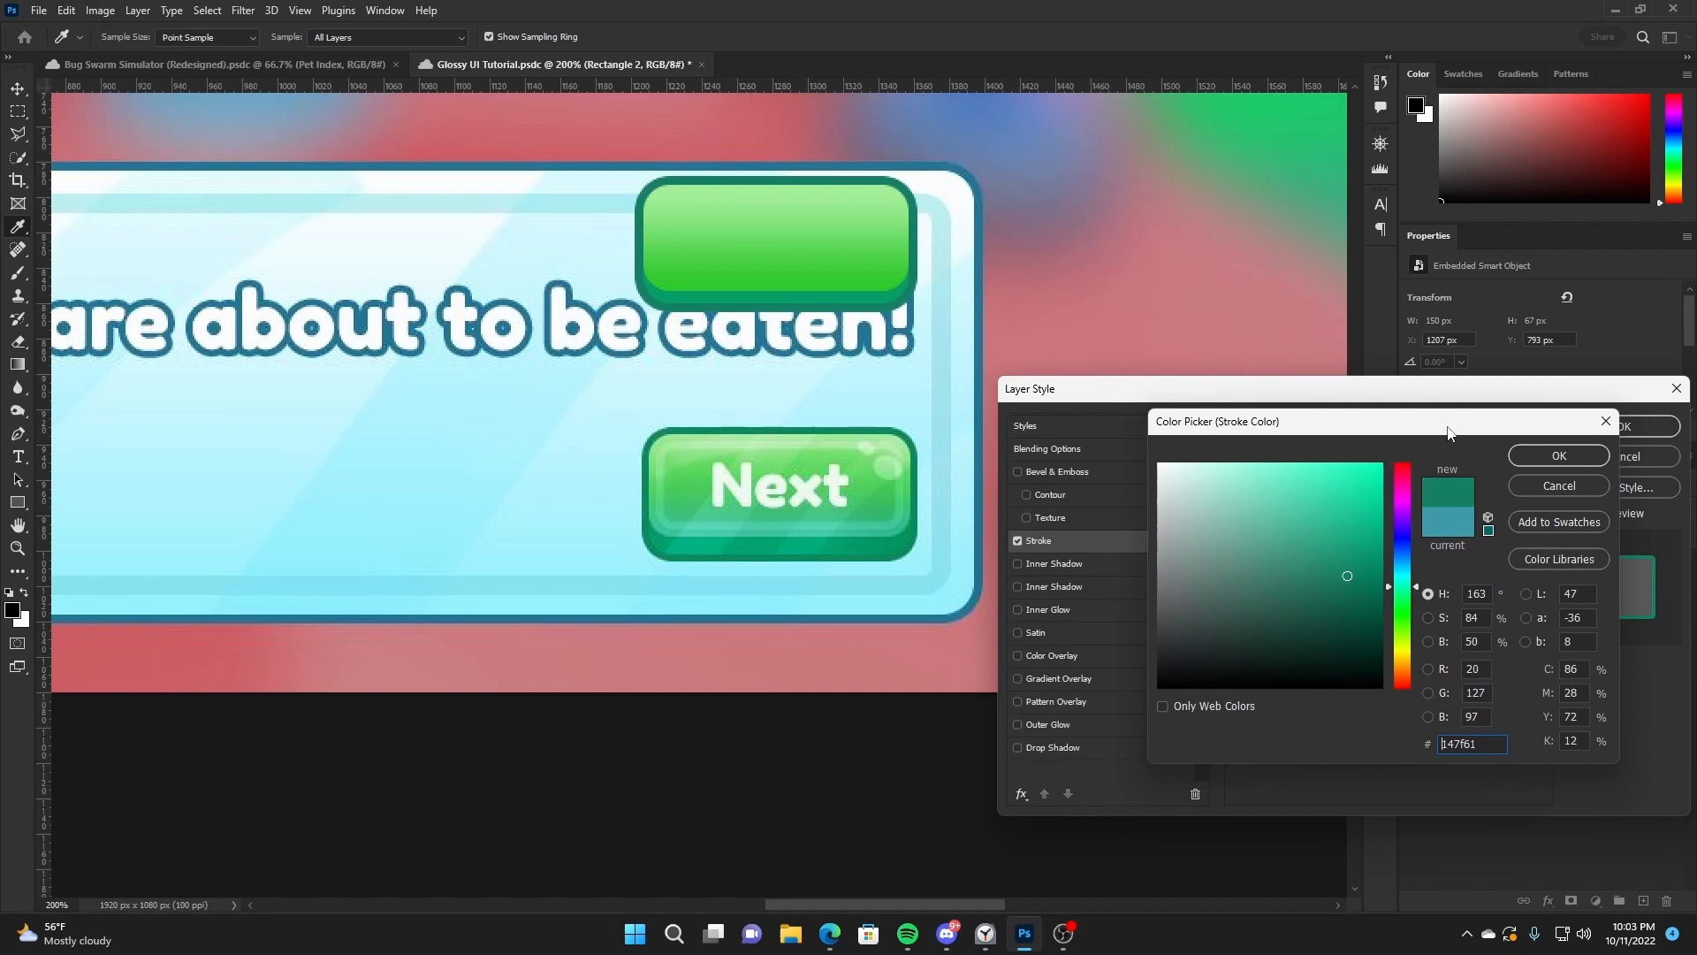
left_click(1560, 455)
left_click_drag(1314, 455, 1311, 454)
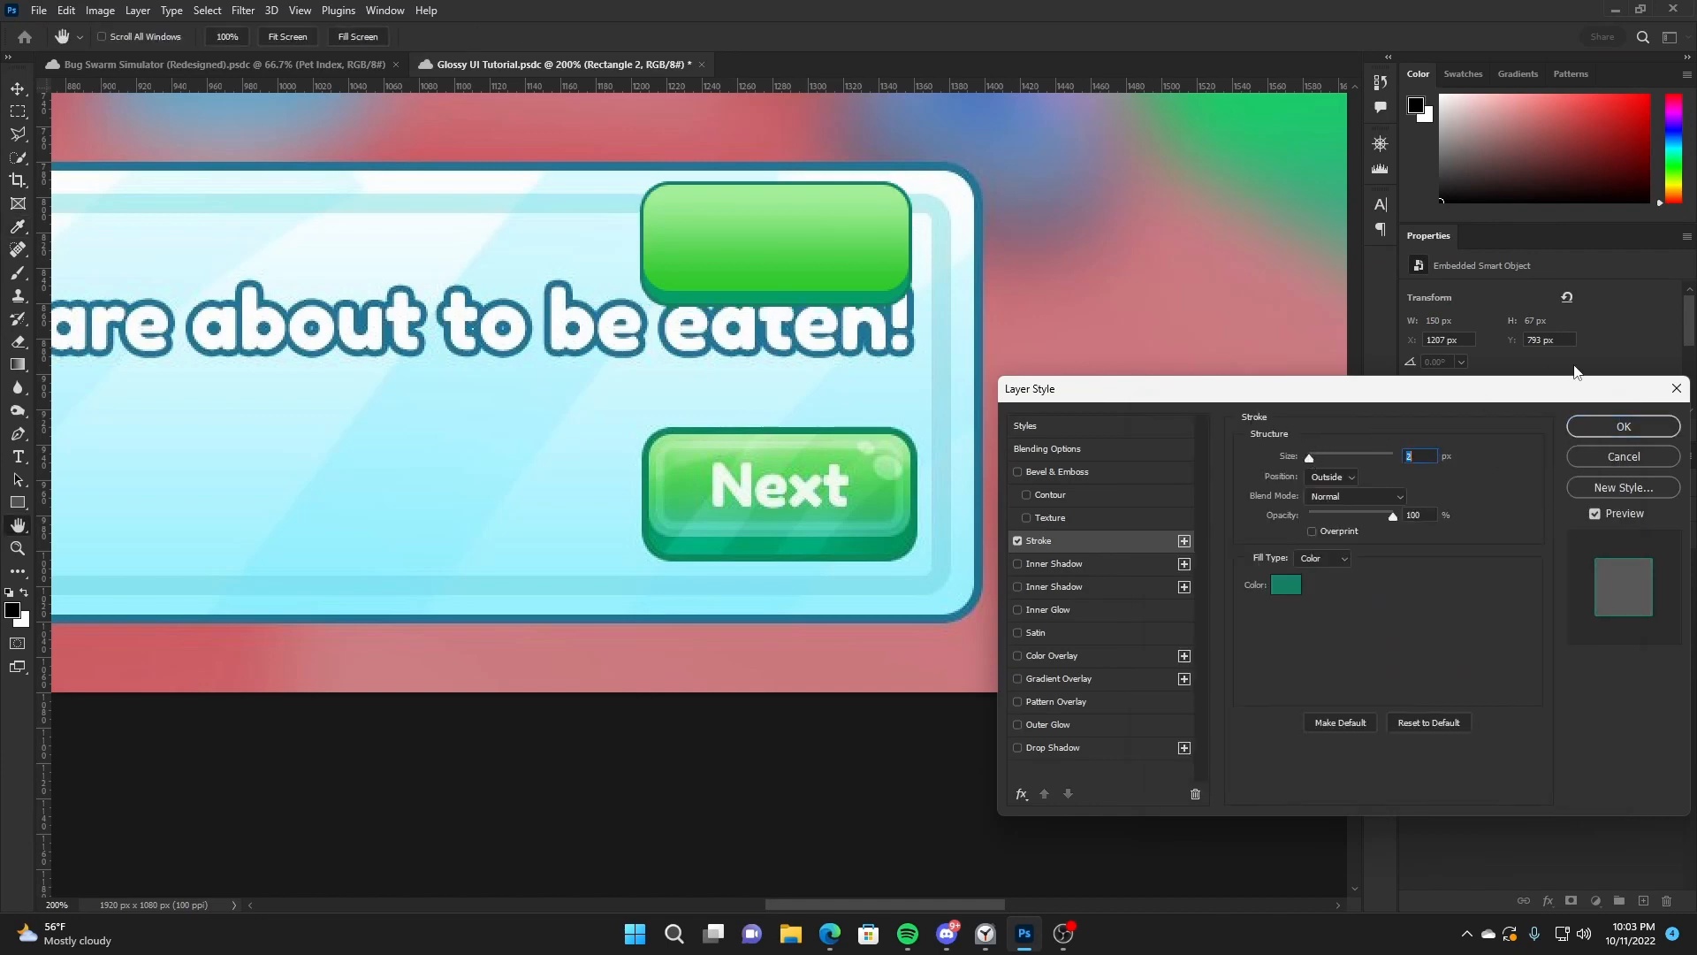
key("Return")
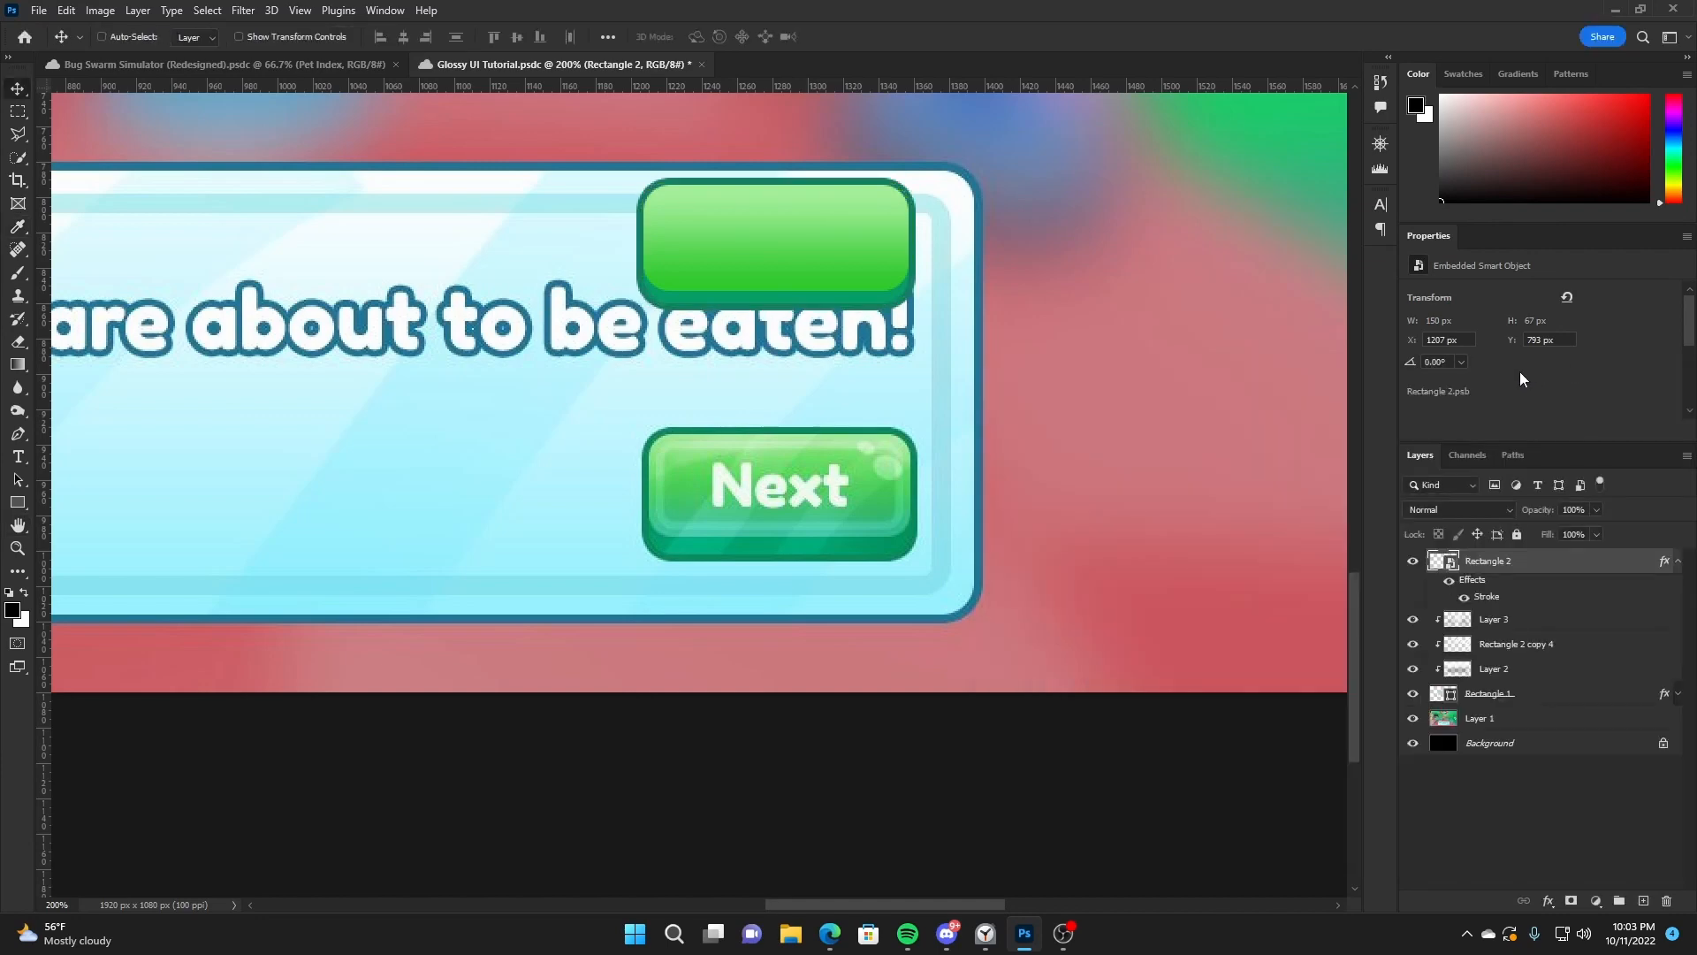
Add white "Next" text over the new green button and set its font style to Arial Black
key("t")
key("x")
left_click(754, 254)
type("Next")
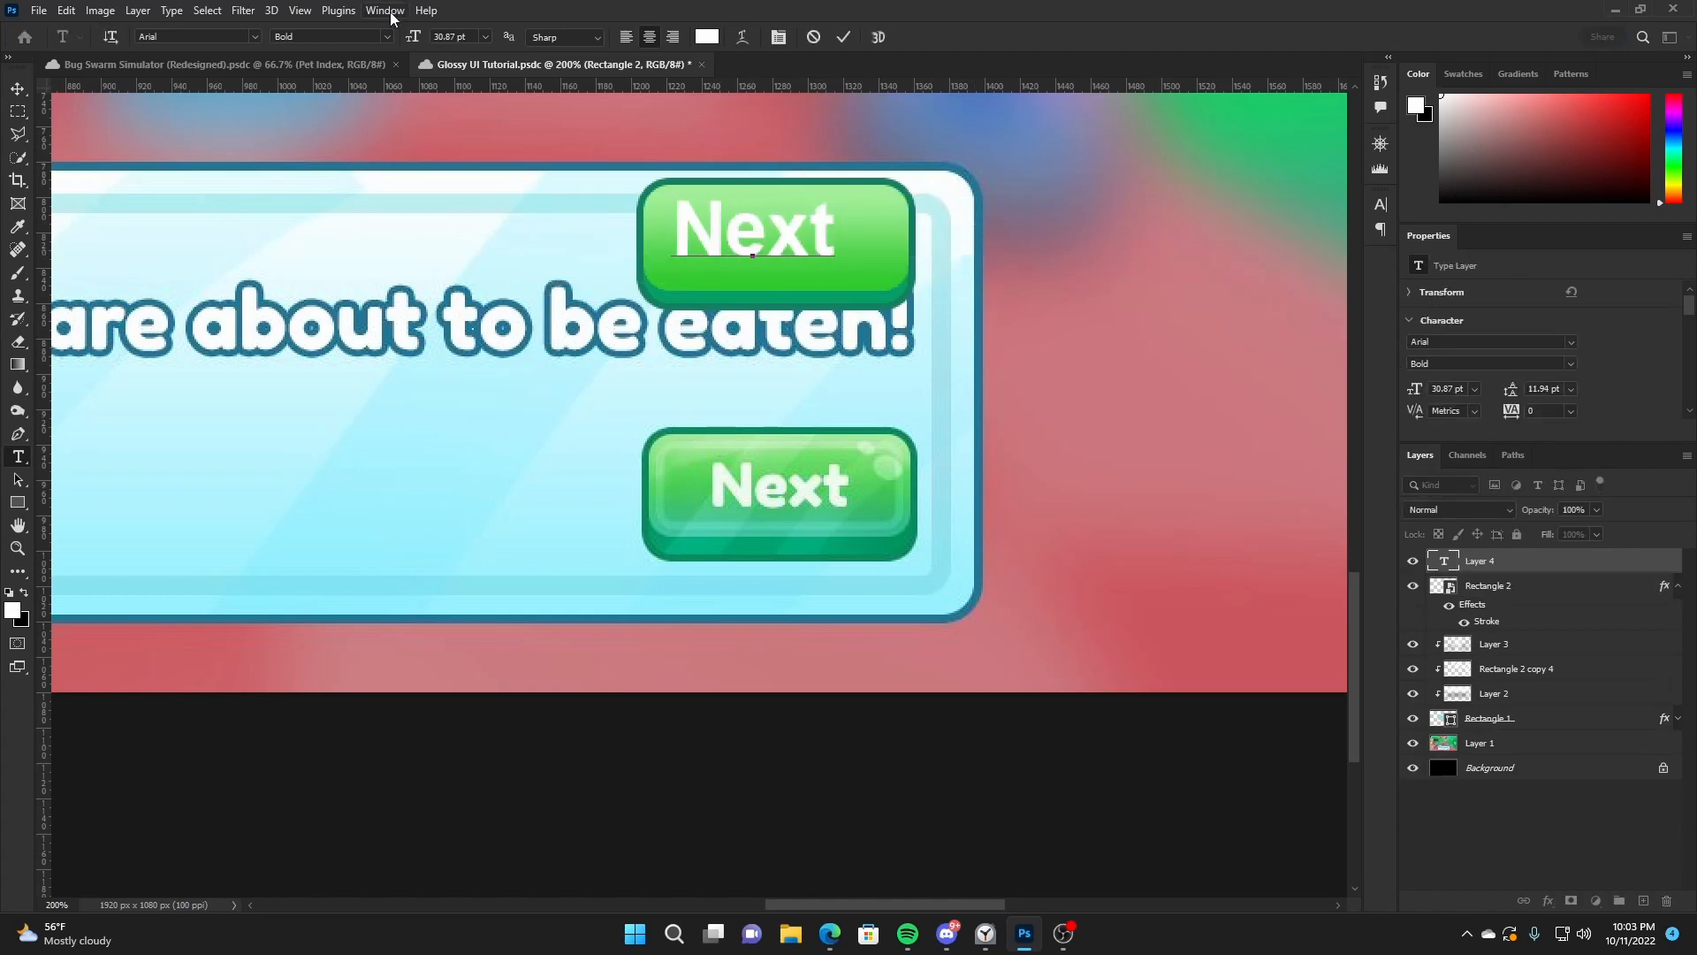
key("ctrl+a")
left_click(386, 36)
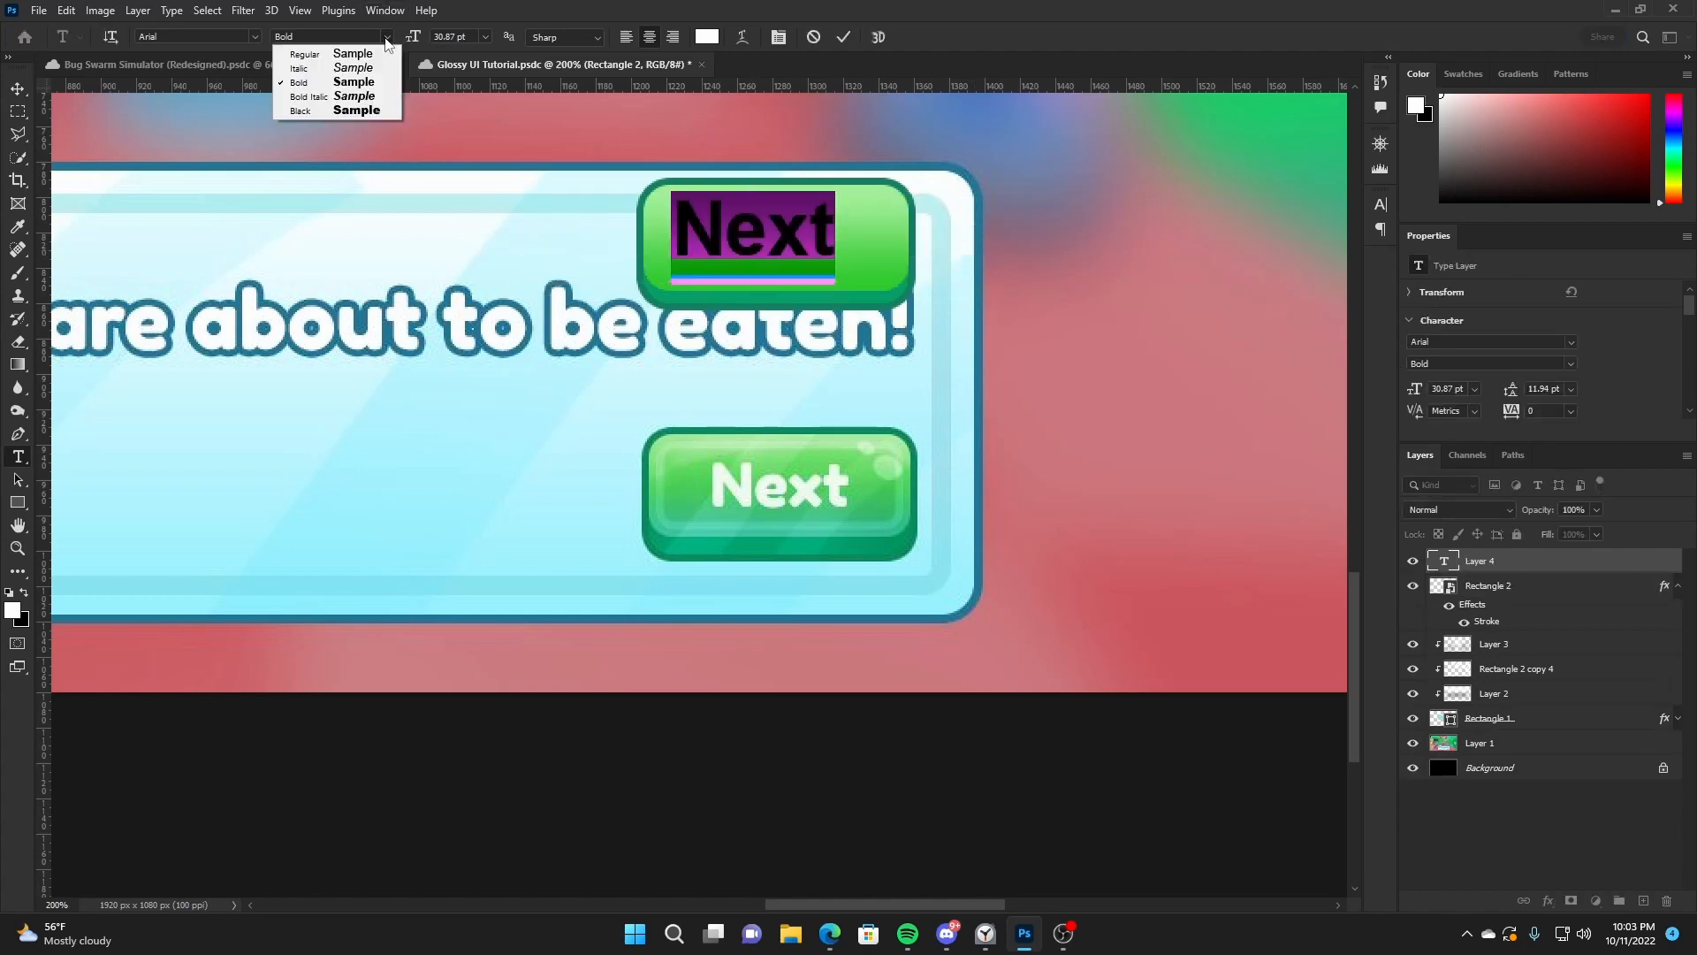
left_click(335, 108)
key("ctrl+Return")
Scale the "Next" text down to about 23 pt and centre it on the green button's face
key("ctrl+t")
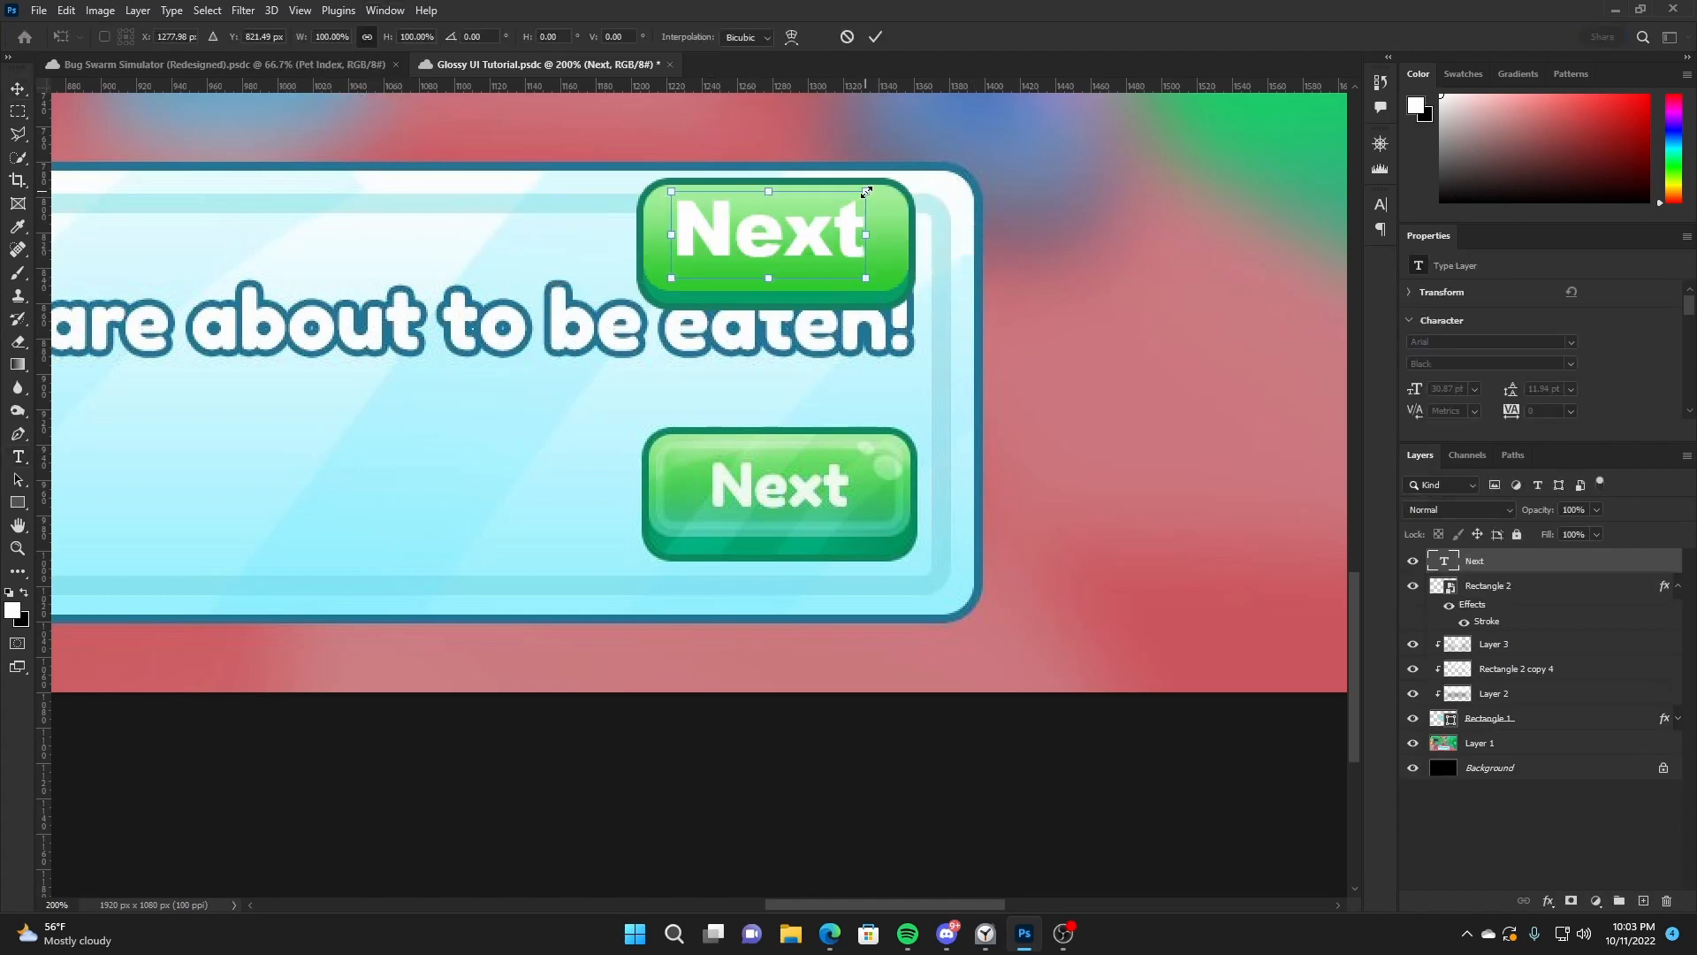
left_click_drag(866, 190, 919, 243)
key("Return")
key("ctrl+t")
key("Return")
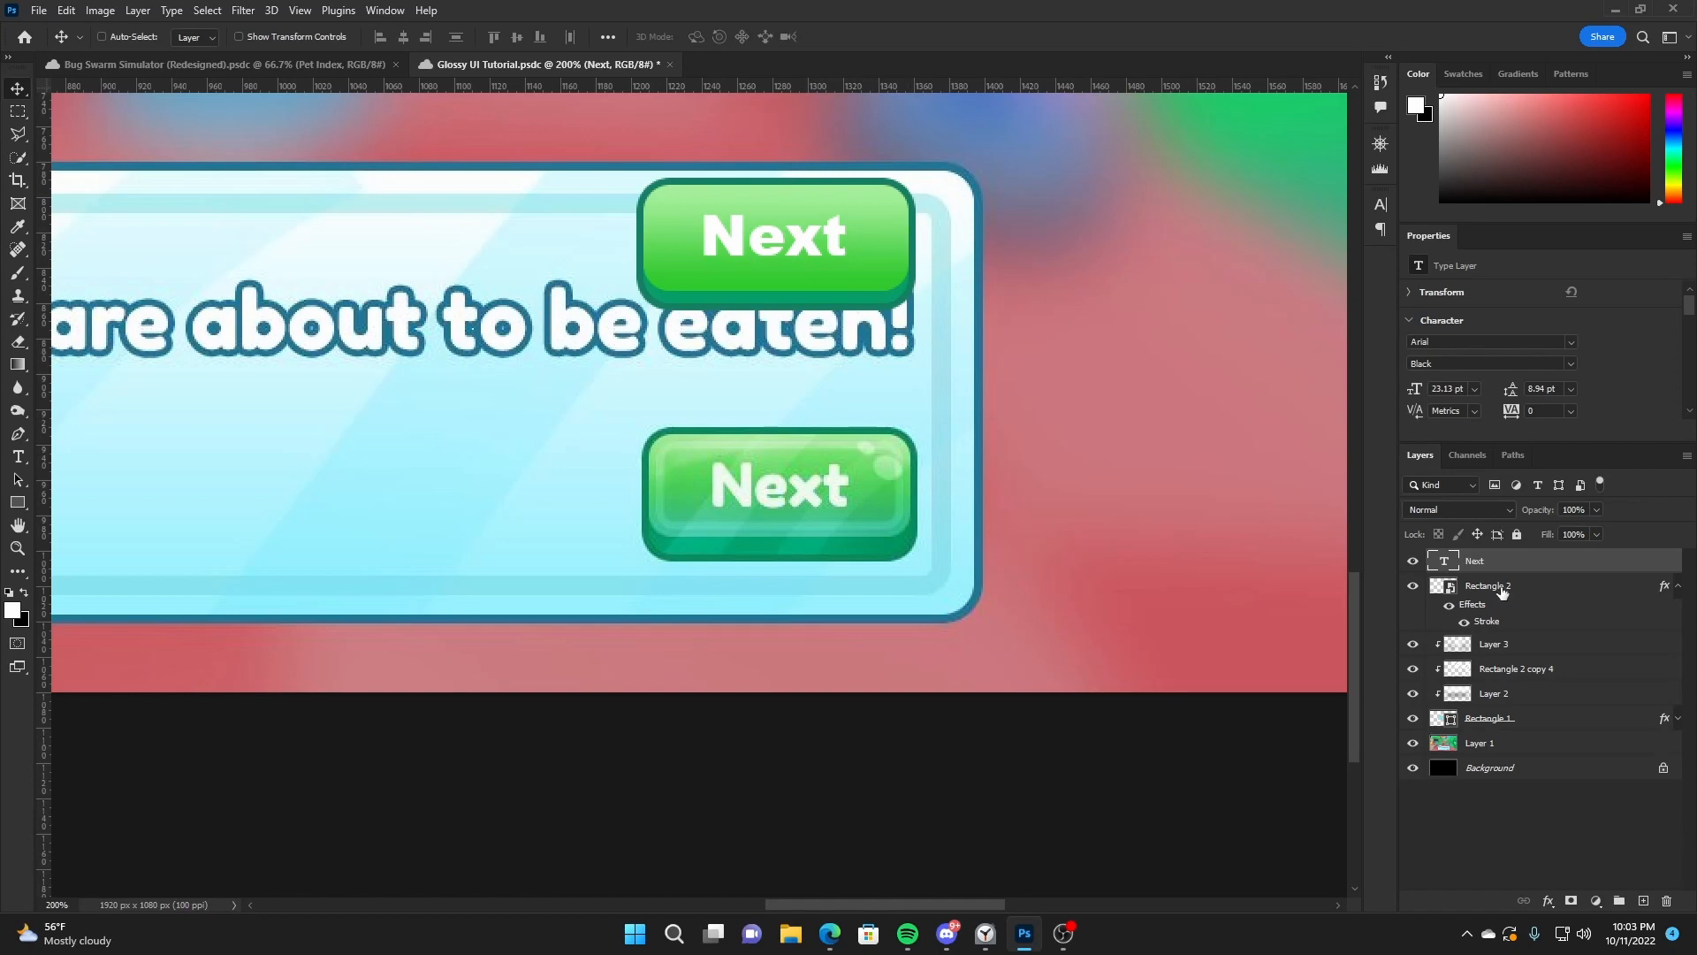
Group the "Next" text with its button shape and name the group NextButton
left_click(1677, 586)
left_click(1589, 586, "shift")
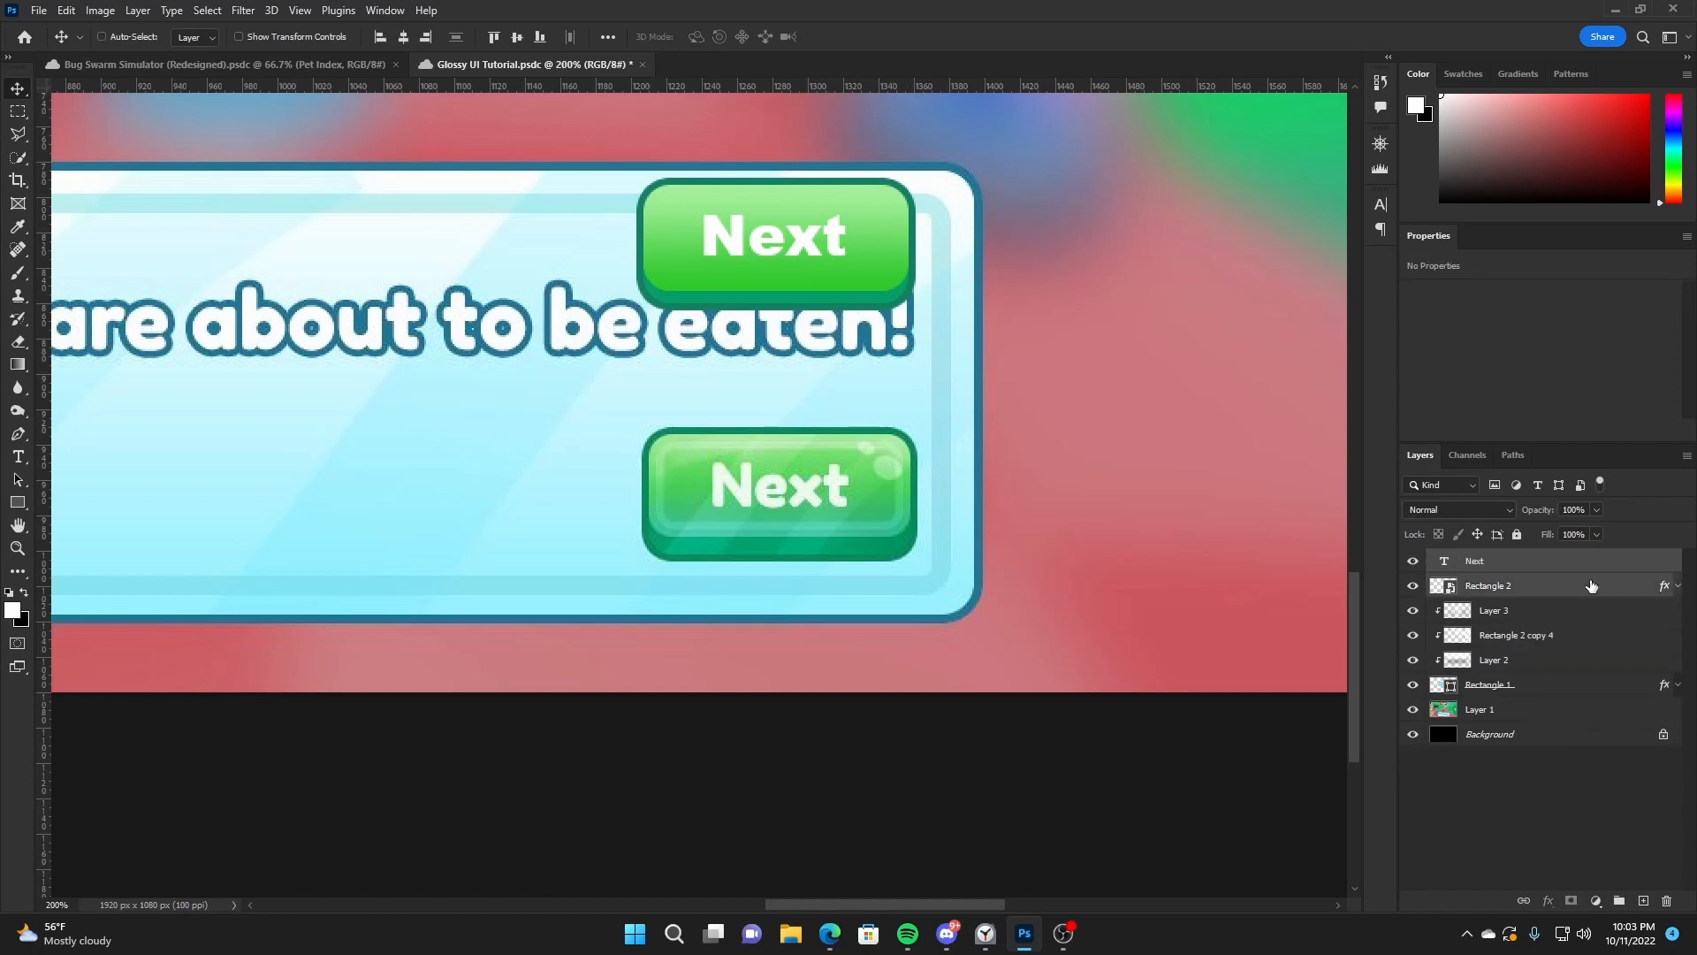
key("ctrl+g")
double_click(1480, 559)
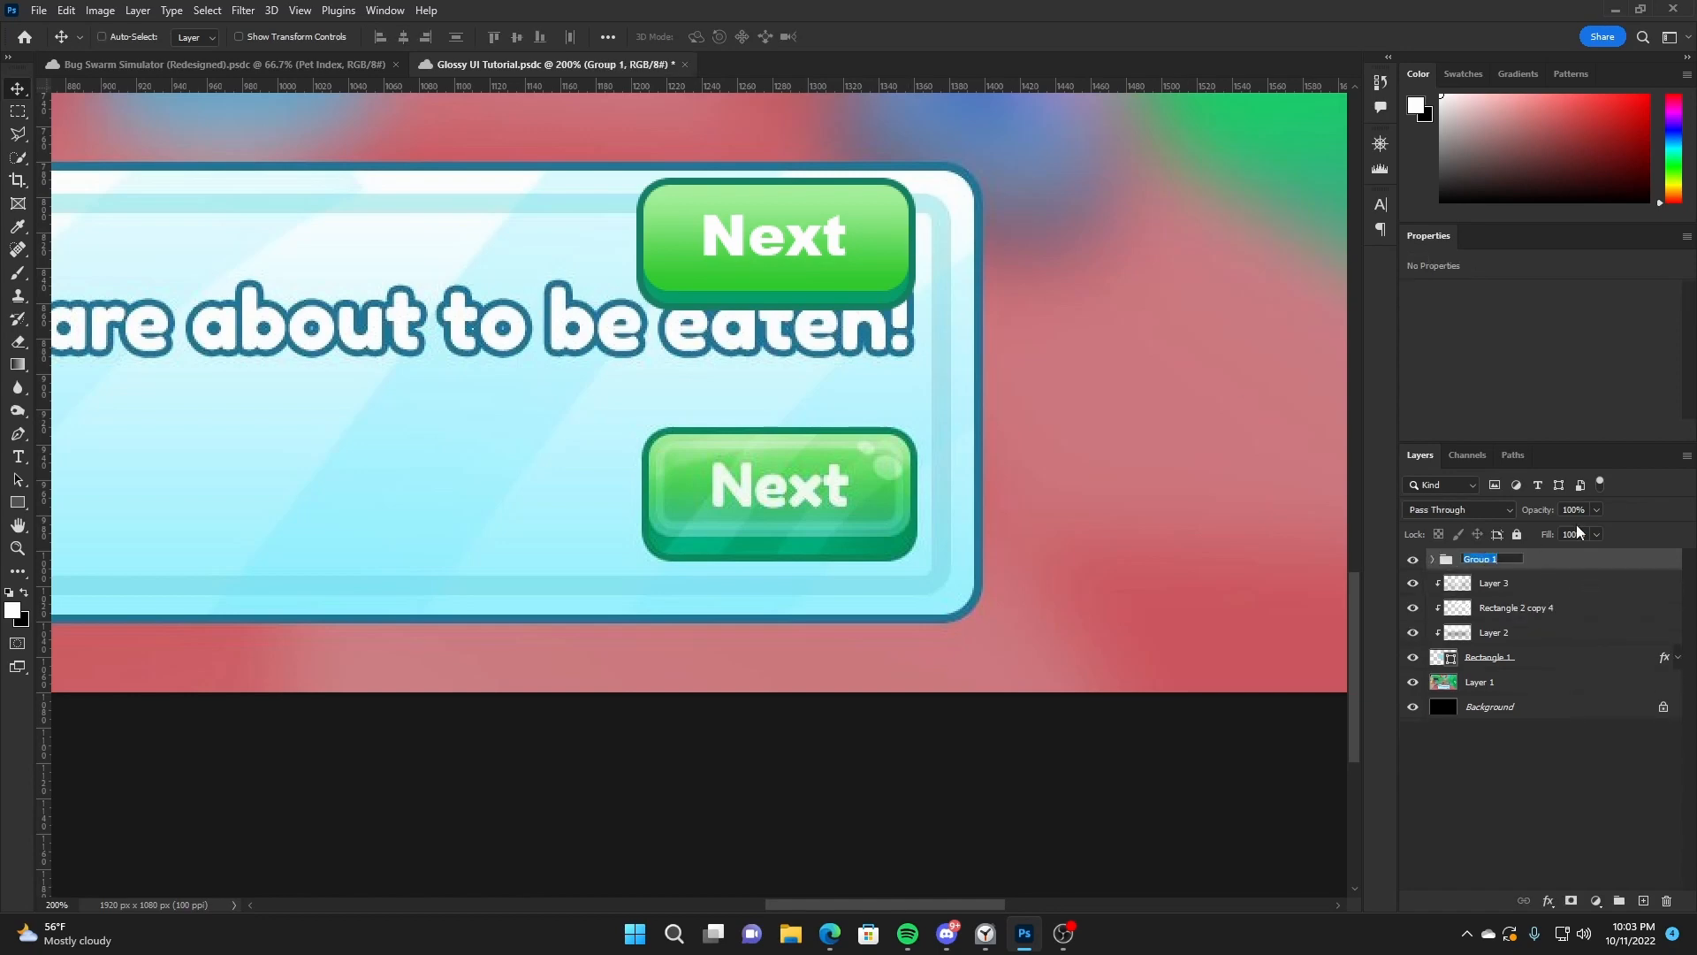
type("NextButton")
key("Return")
Move the NextButton group into the lower-right corner of the recreated dialogue box
key("ctrl+minus")
key("ctrl+minus")
key("ctrl+minus")
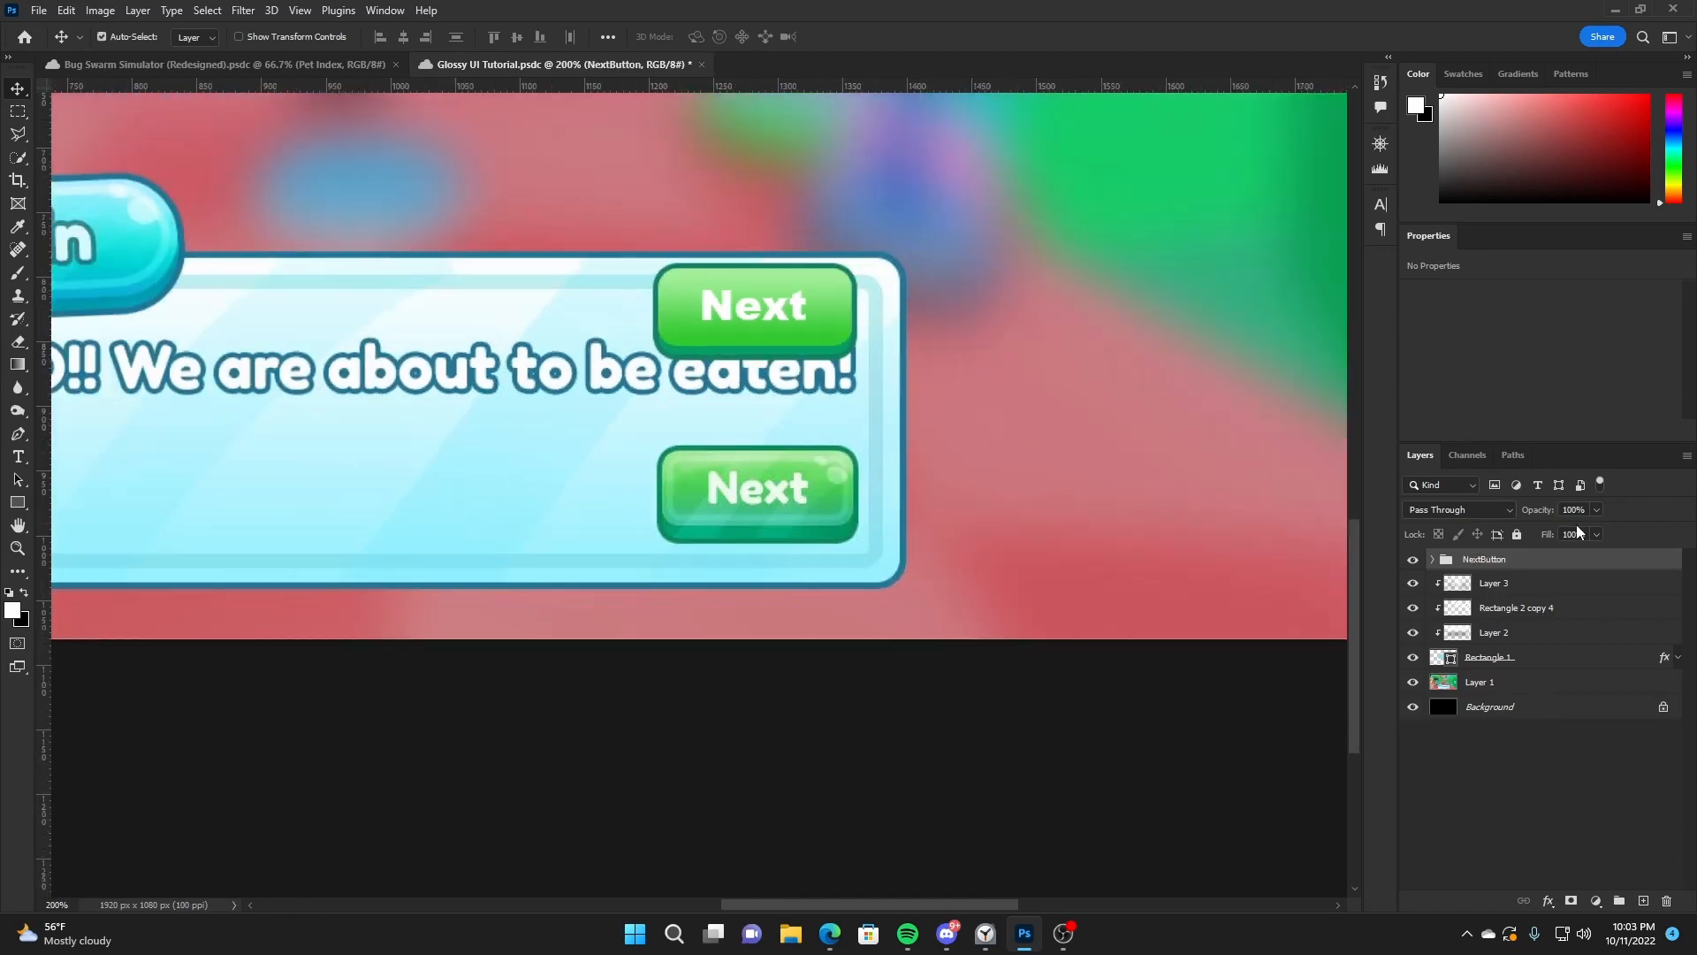
left_click_drag(826, 431, 851, 231)
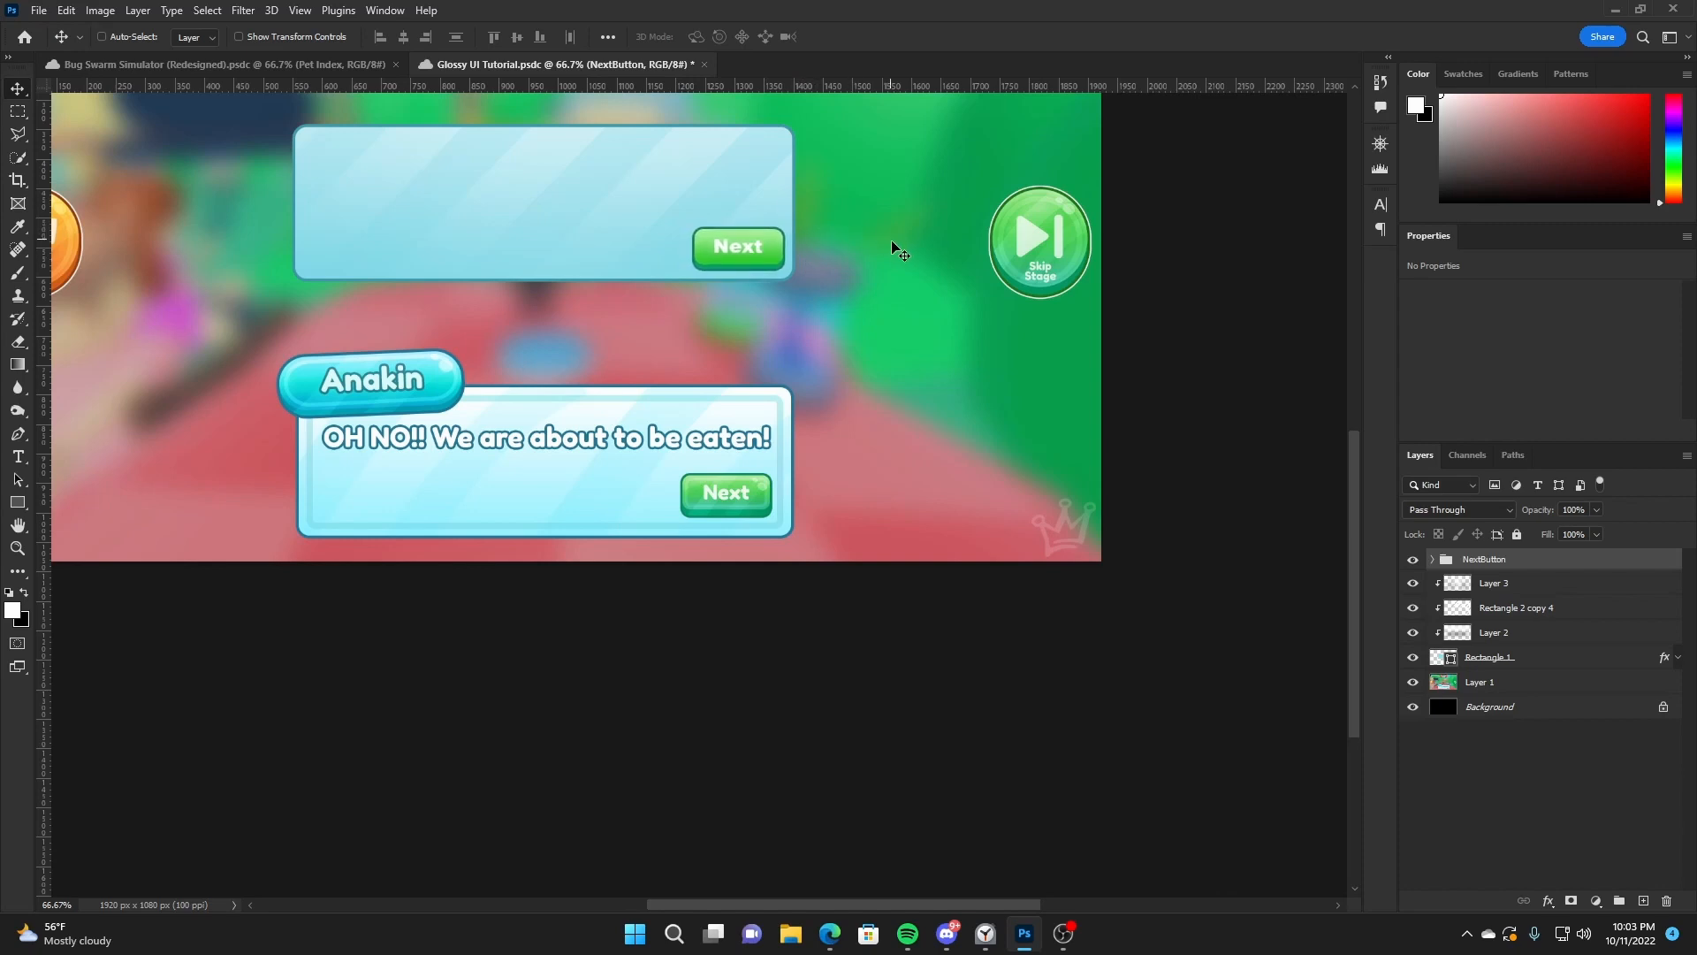
On a new layer, place a 268 x 92 px rounded rectangle with 15 px corners over the recreated dialogue box's upper-left edge
key("space")
left_click_drag(733, 223, 932, 281)
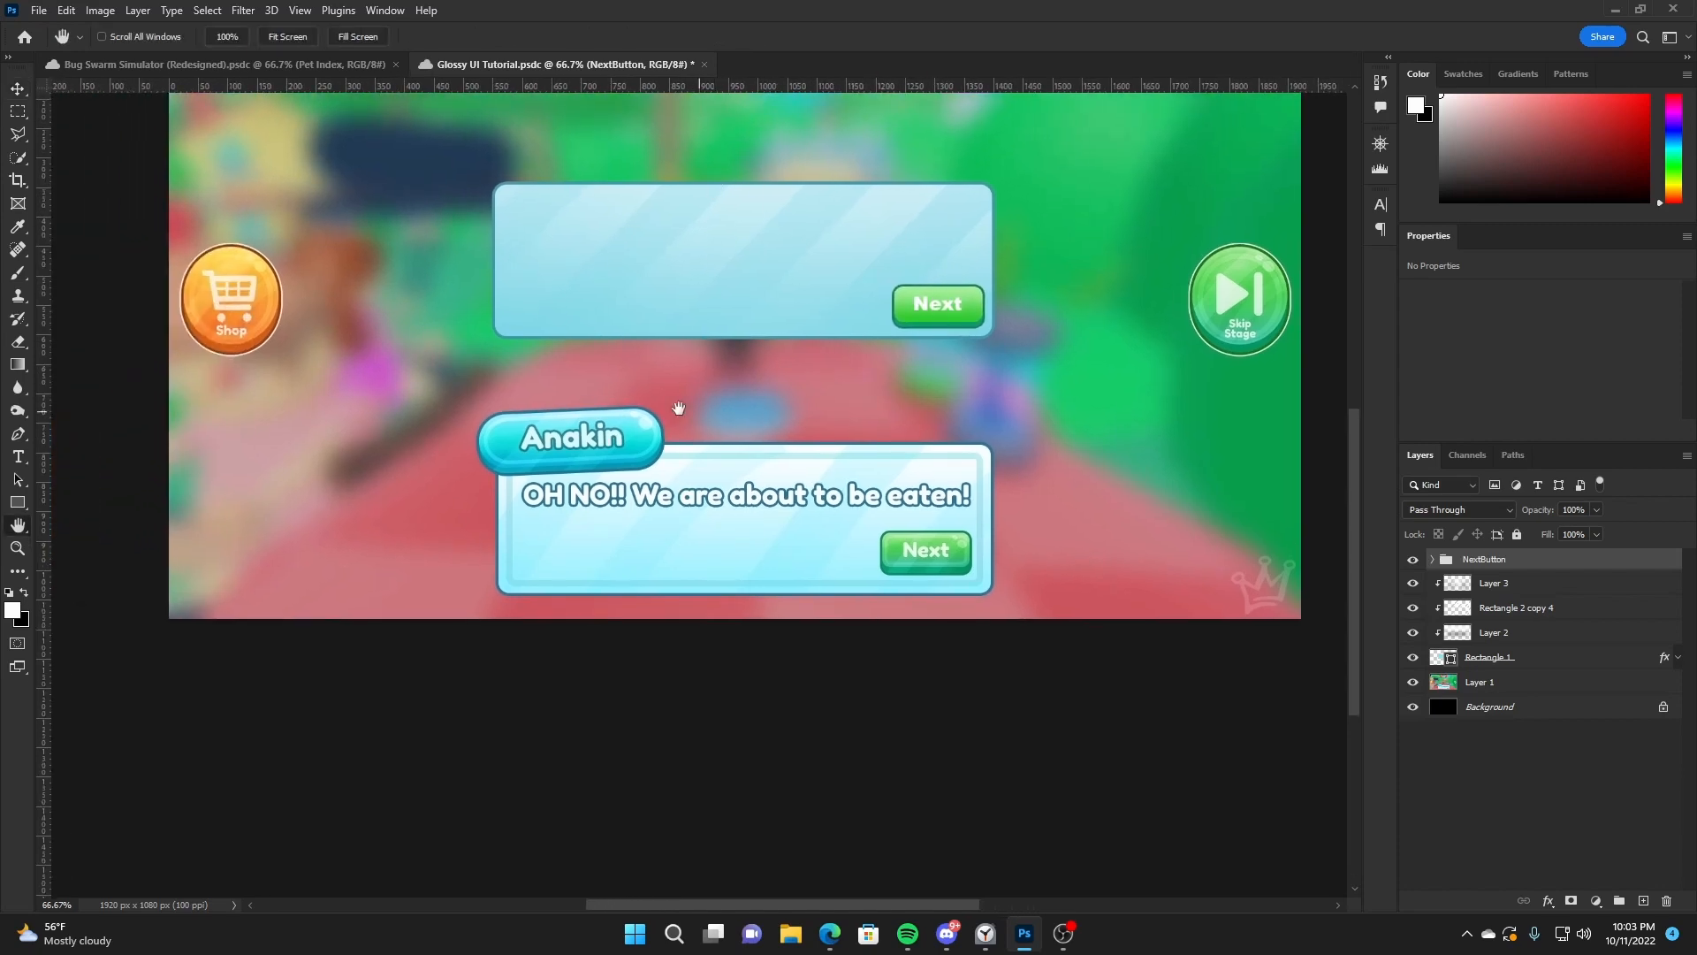
left_click_drag(898, 220, 921, 268)
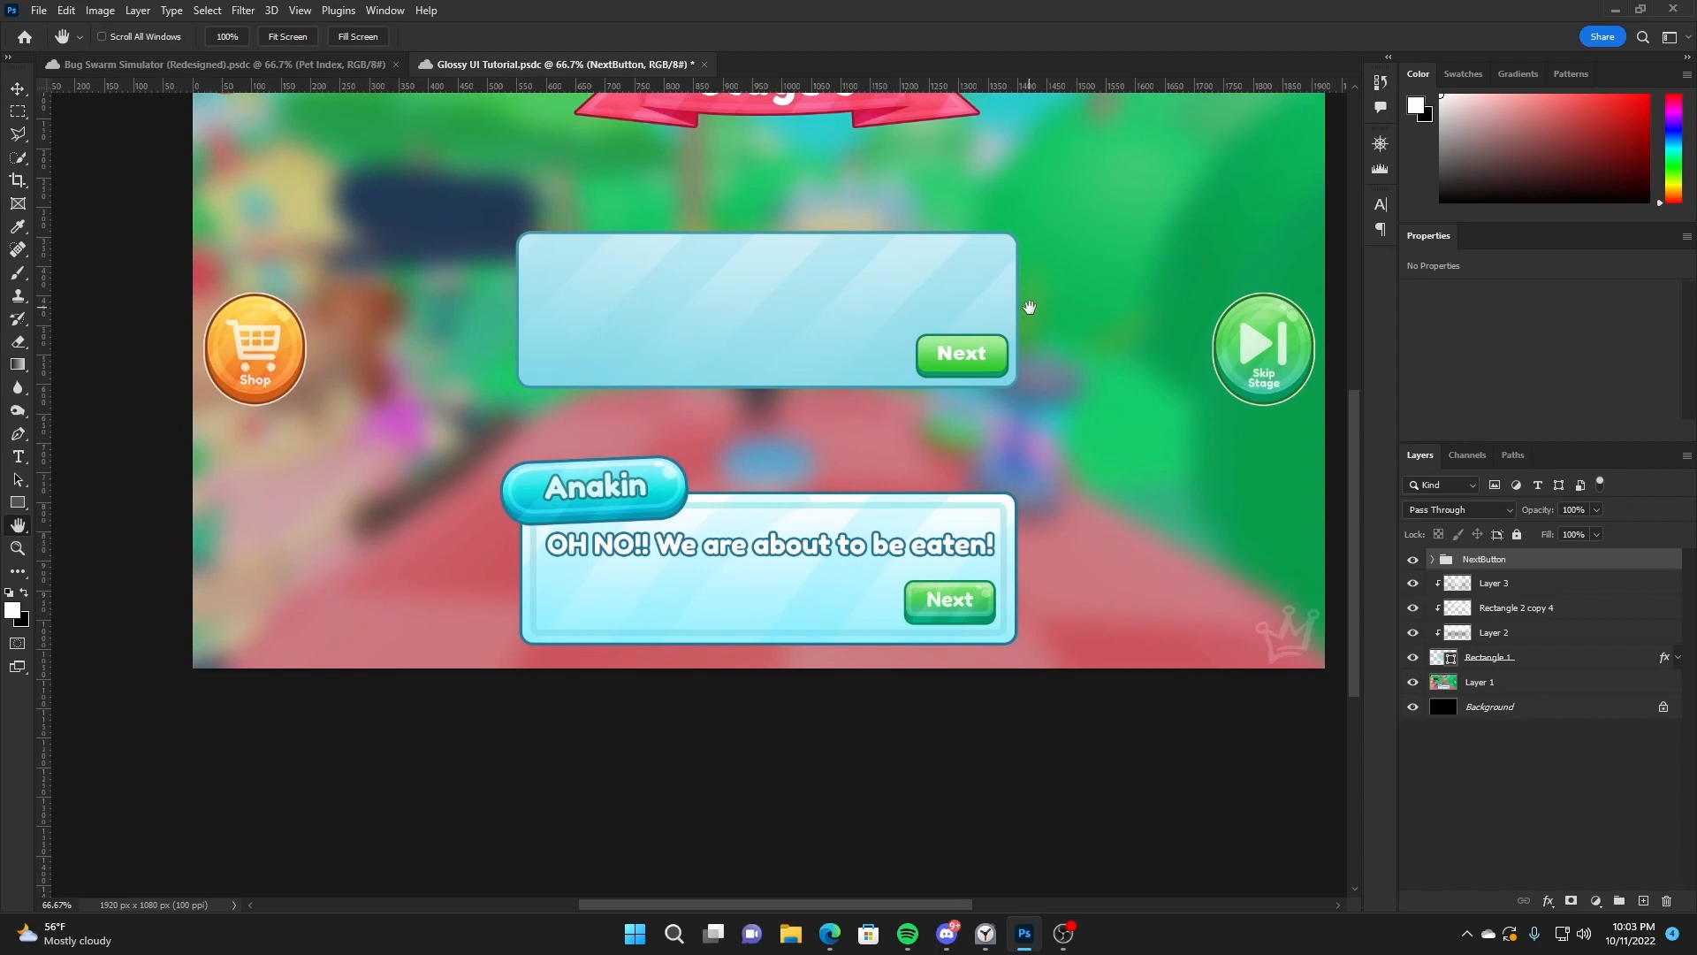
left_click(1644, 902)
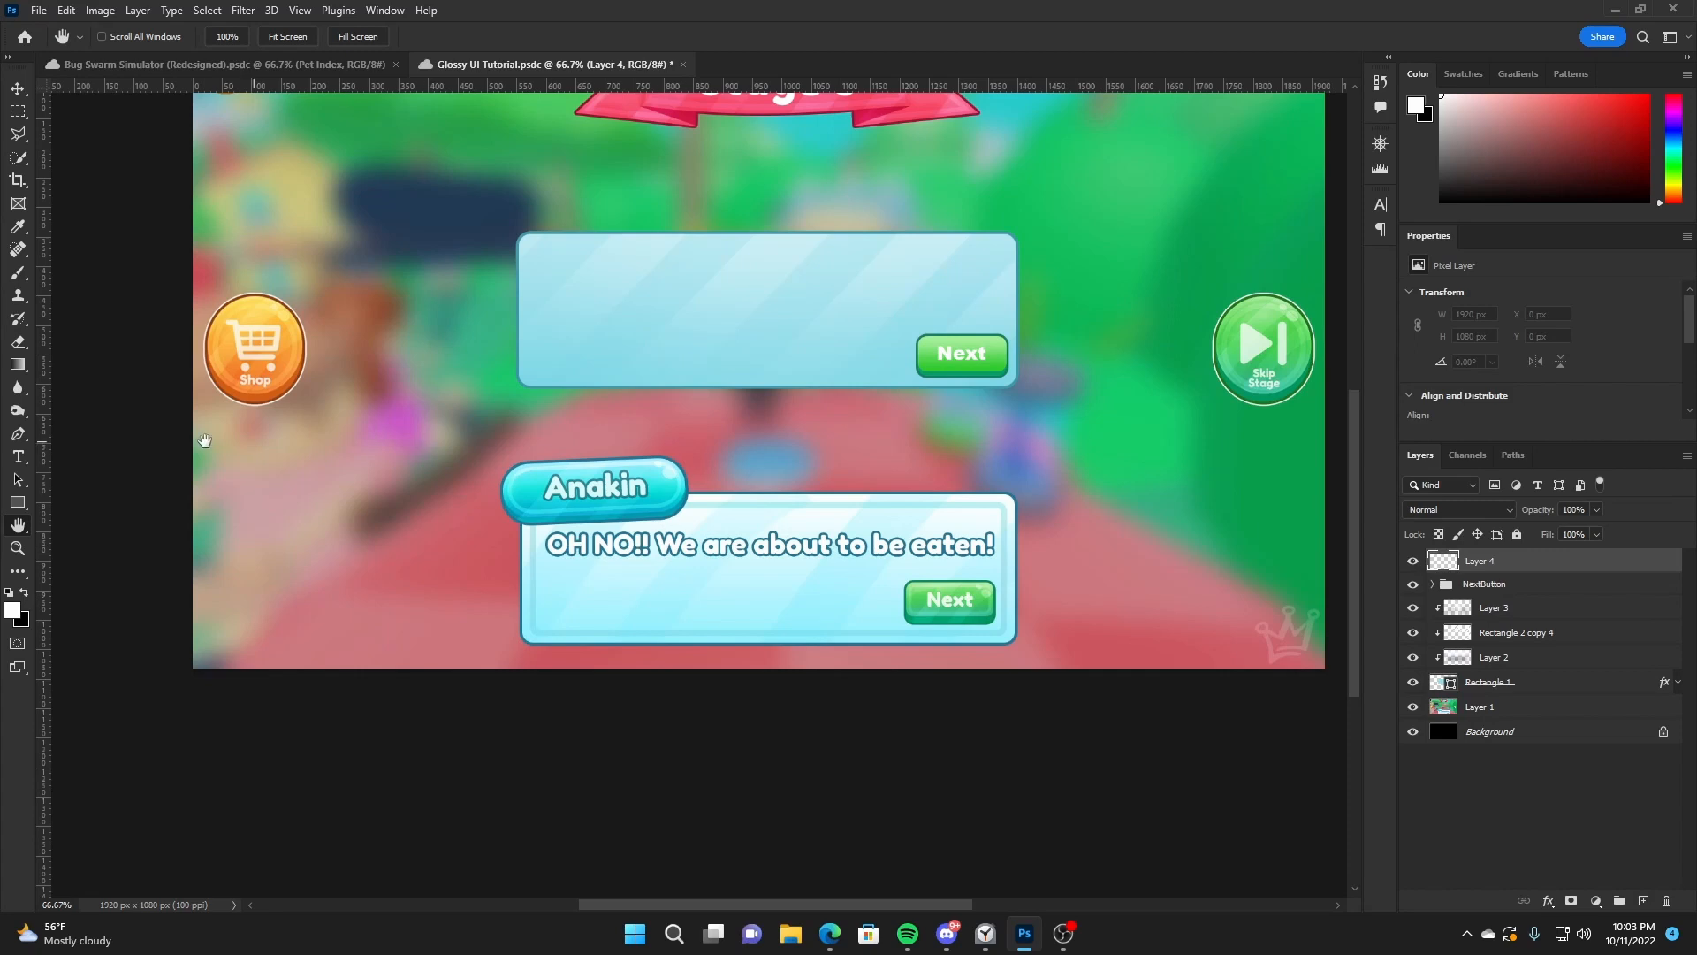
left_click(19, 502)
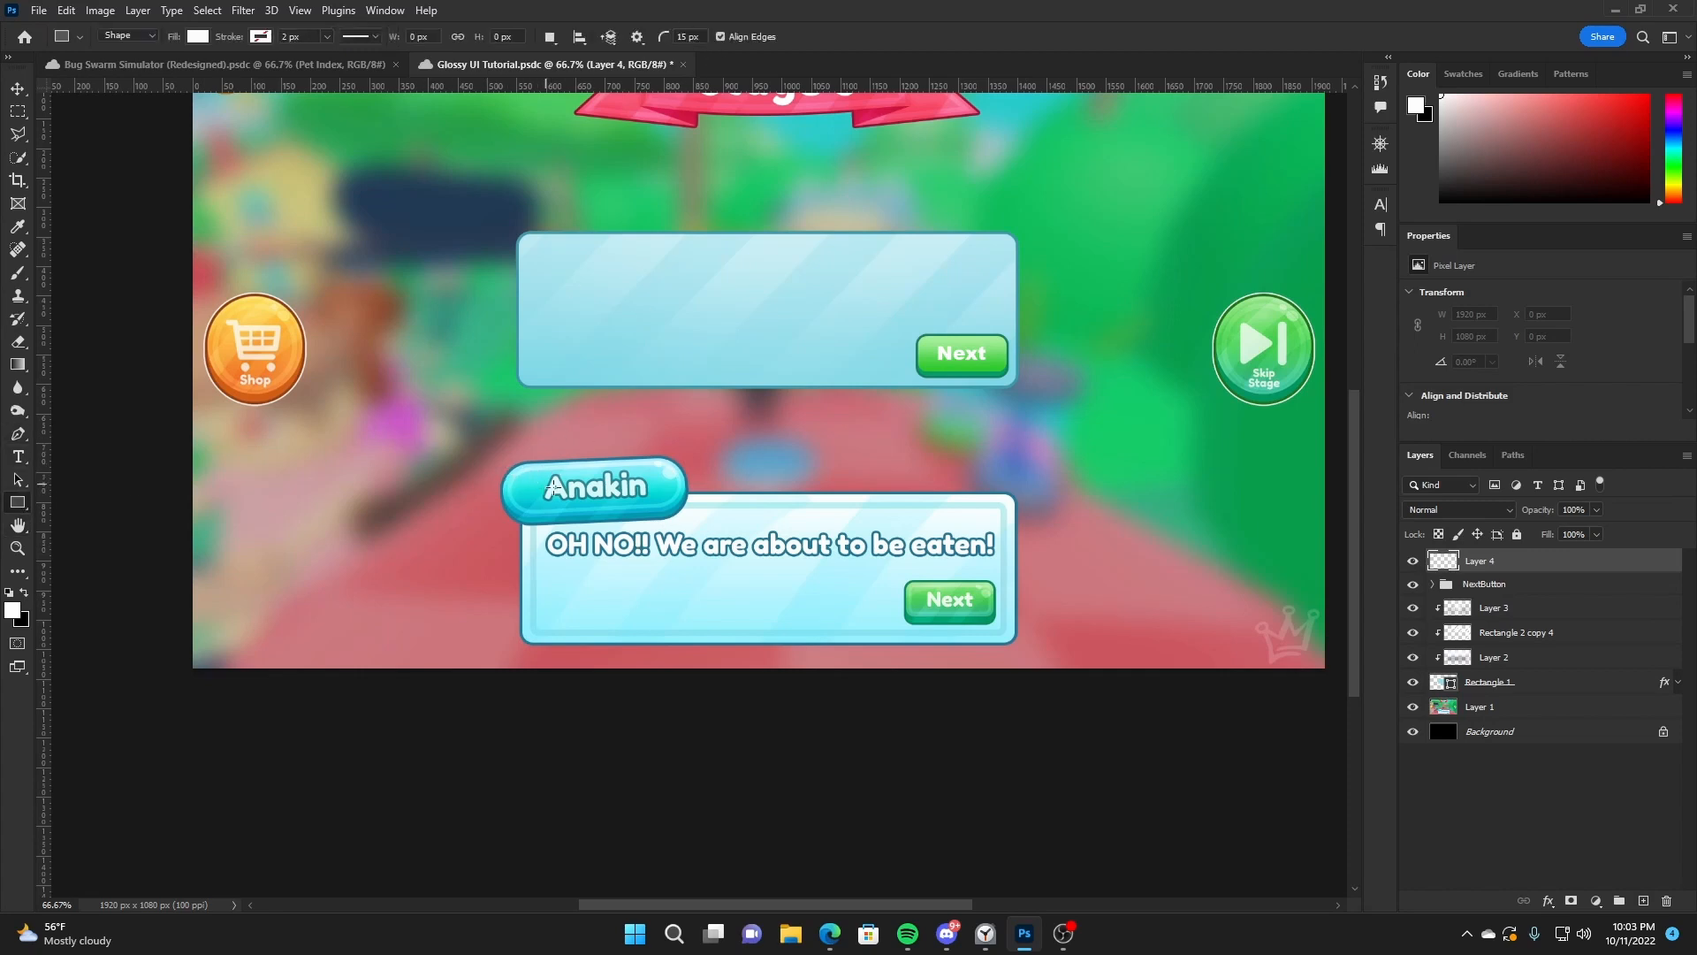
left_click_drag(537, 209, 693, 260)
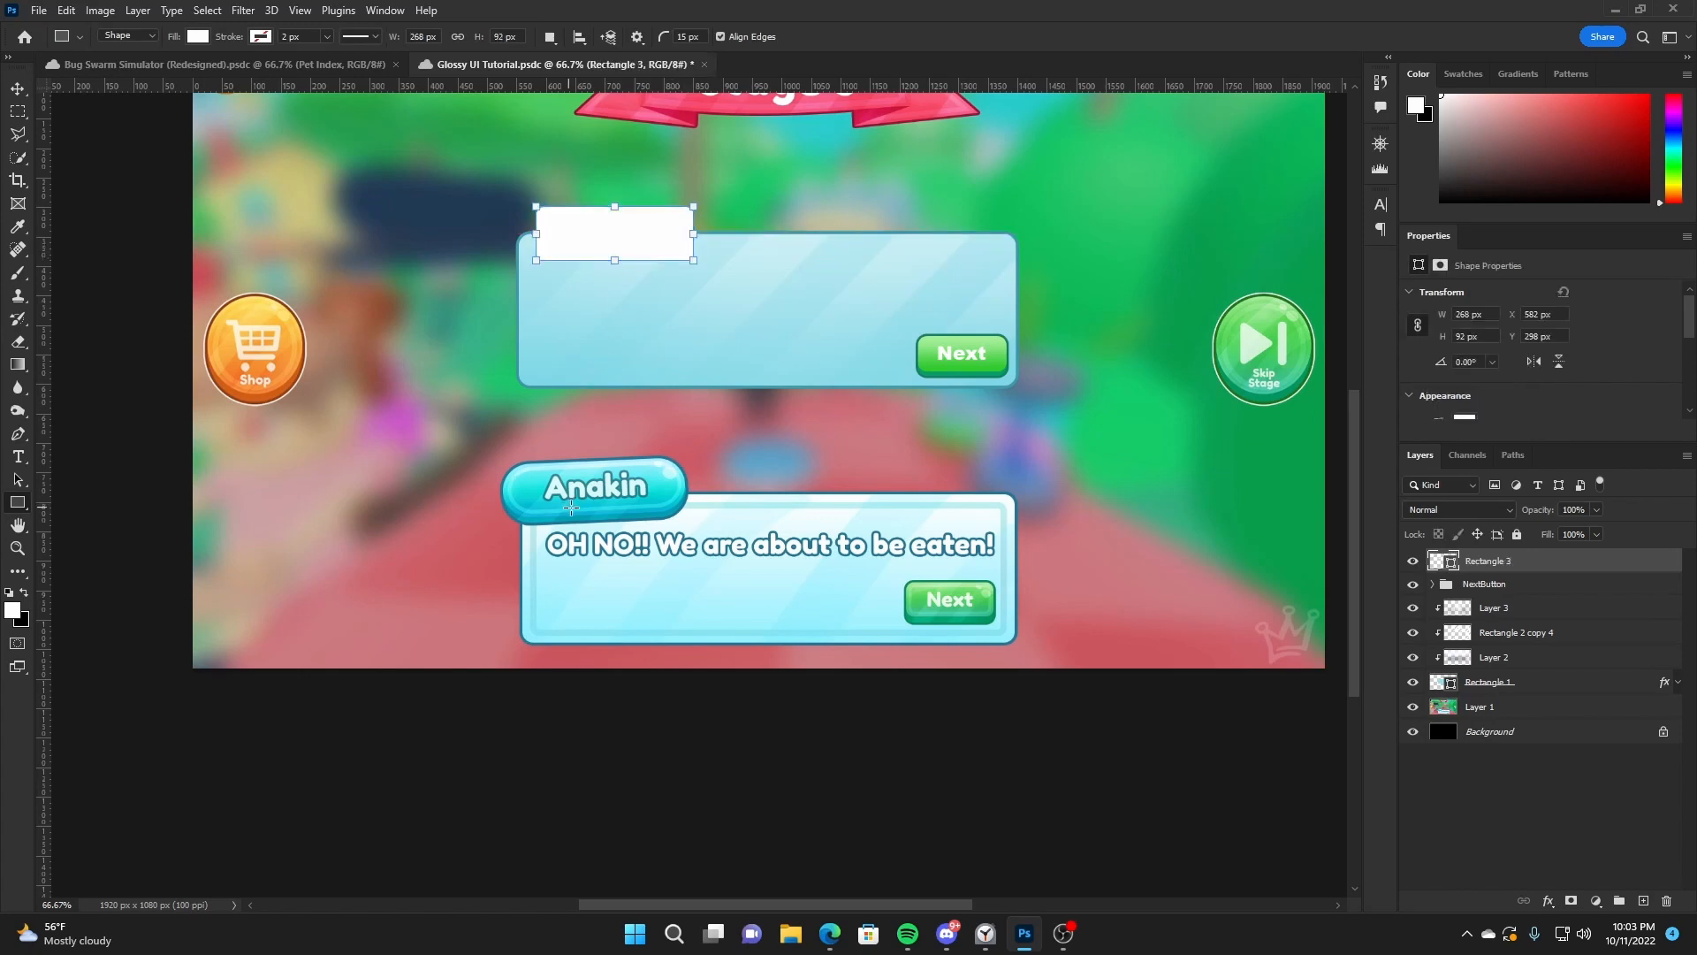
key("v")
left_click_drag(636, 381, 634, 382)
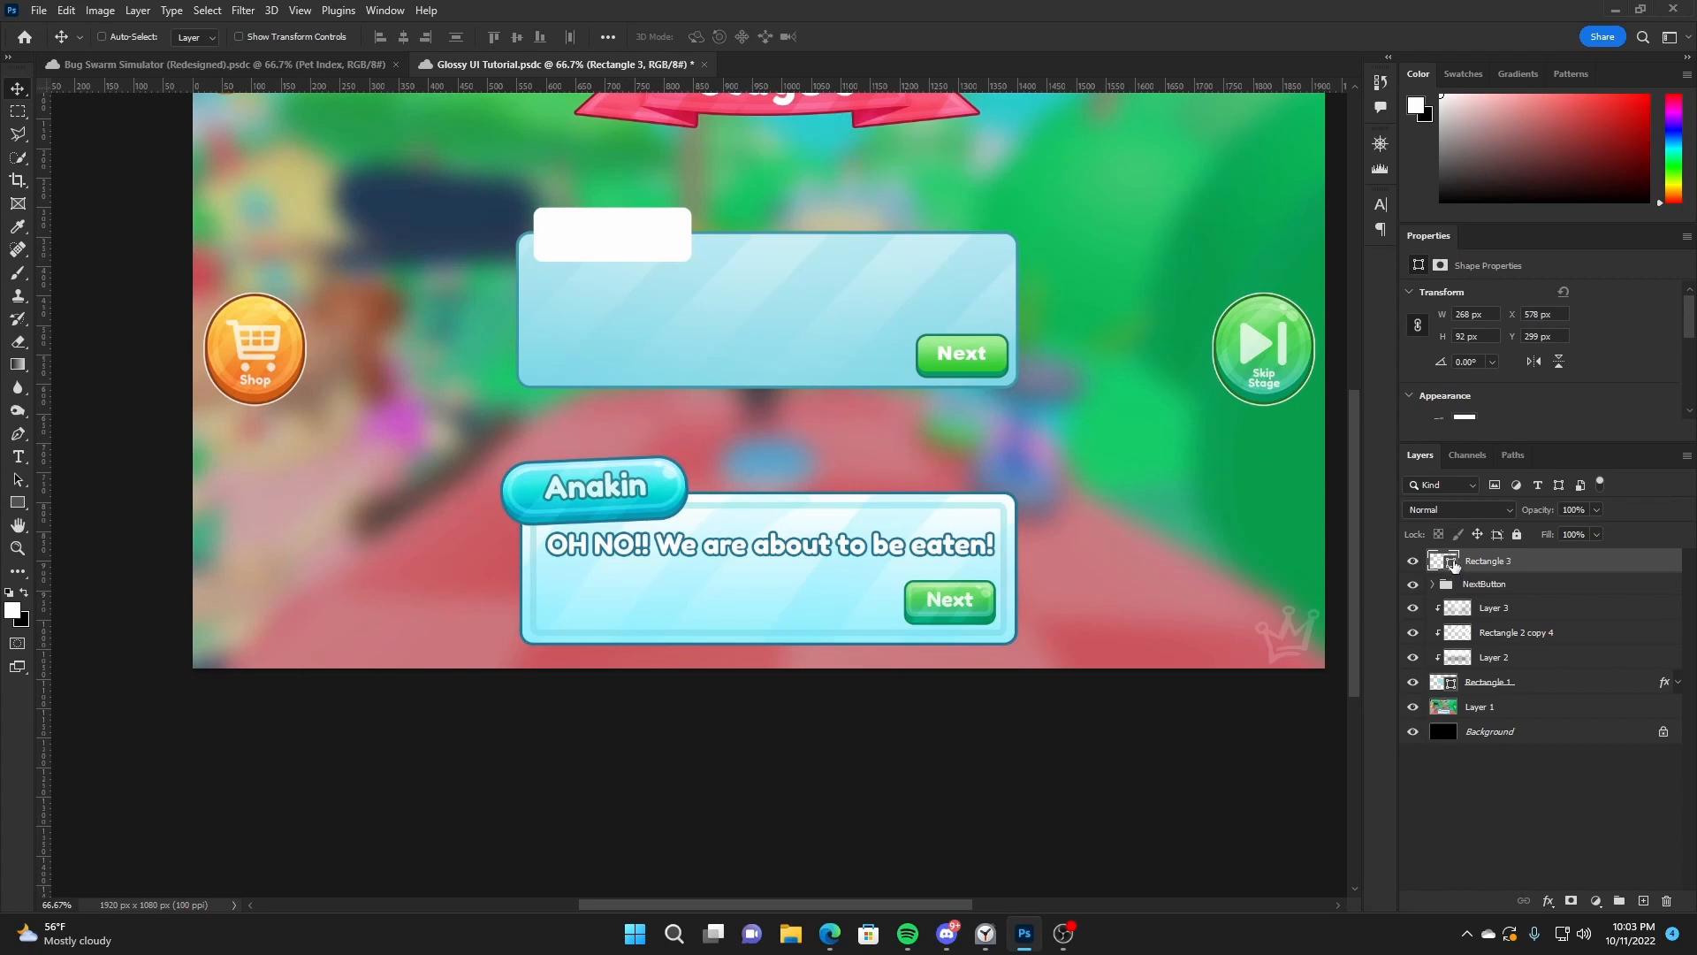
Fill the new name tag rectangle with a light blue sampled from the lower part of the recreated dialogue box
double_click(1454, 564)
left_click(796, 256)
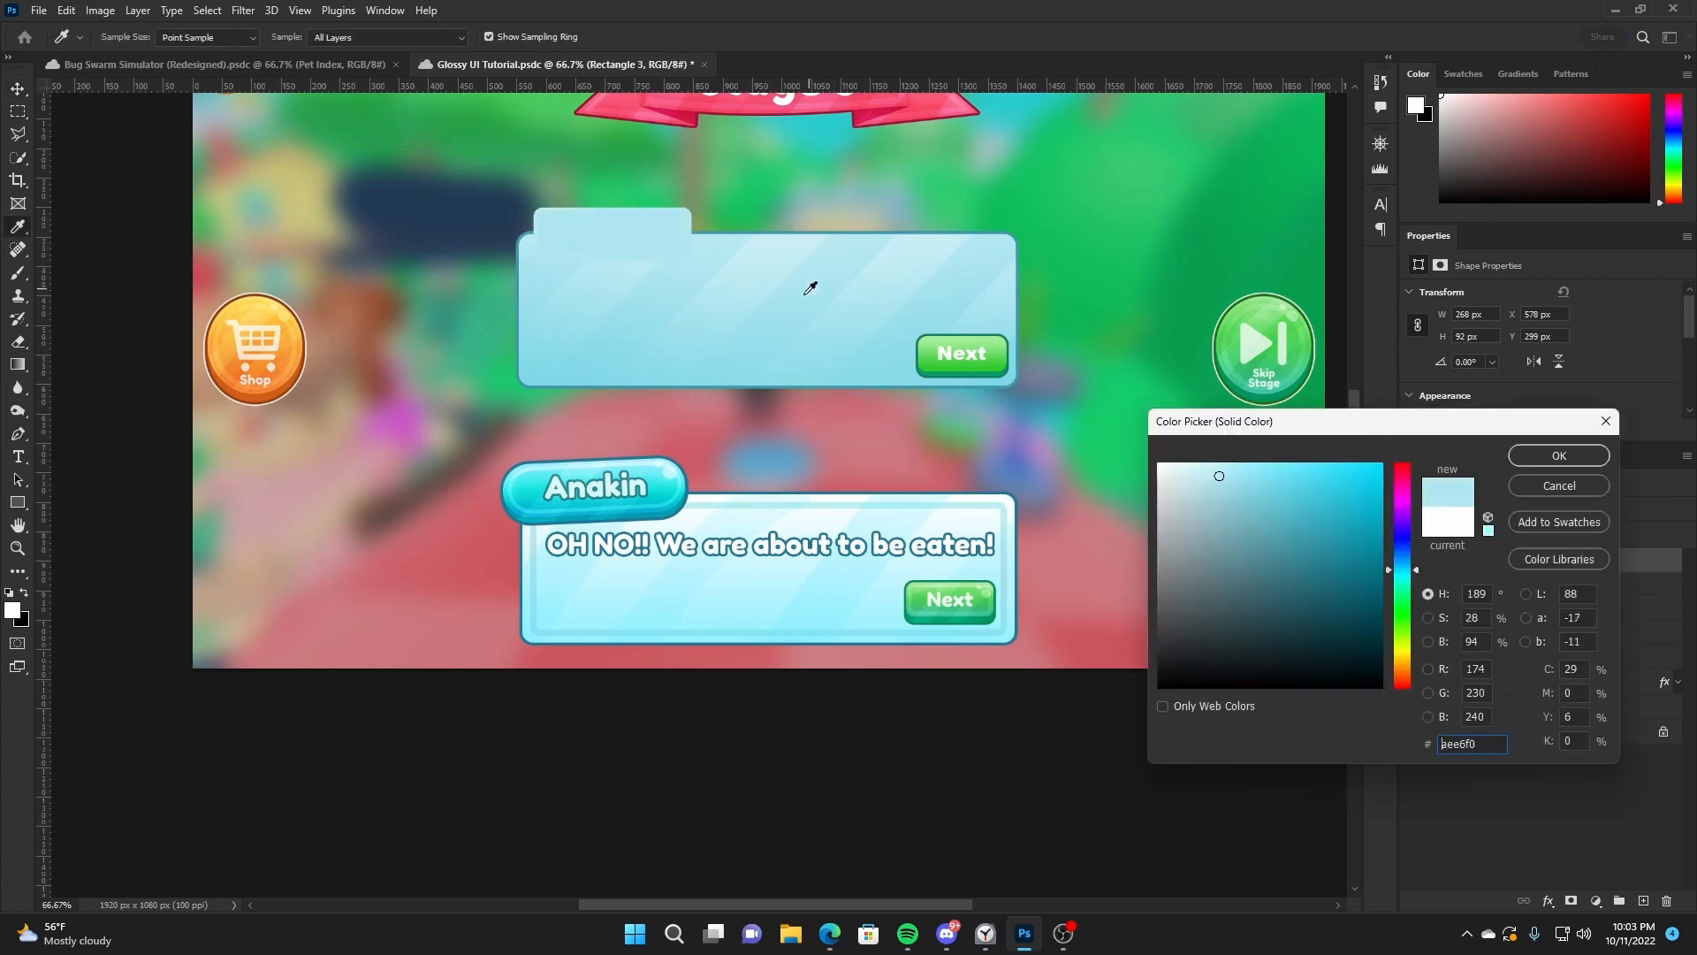
left_click_drag(810, 287, 766, 336)
left_click(1530, 455)
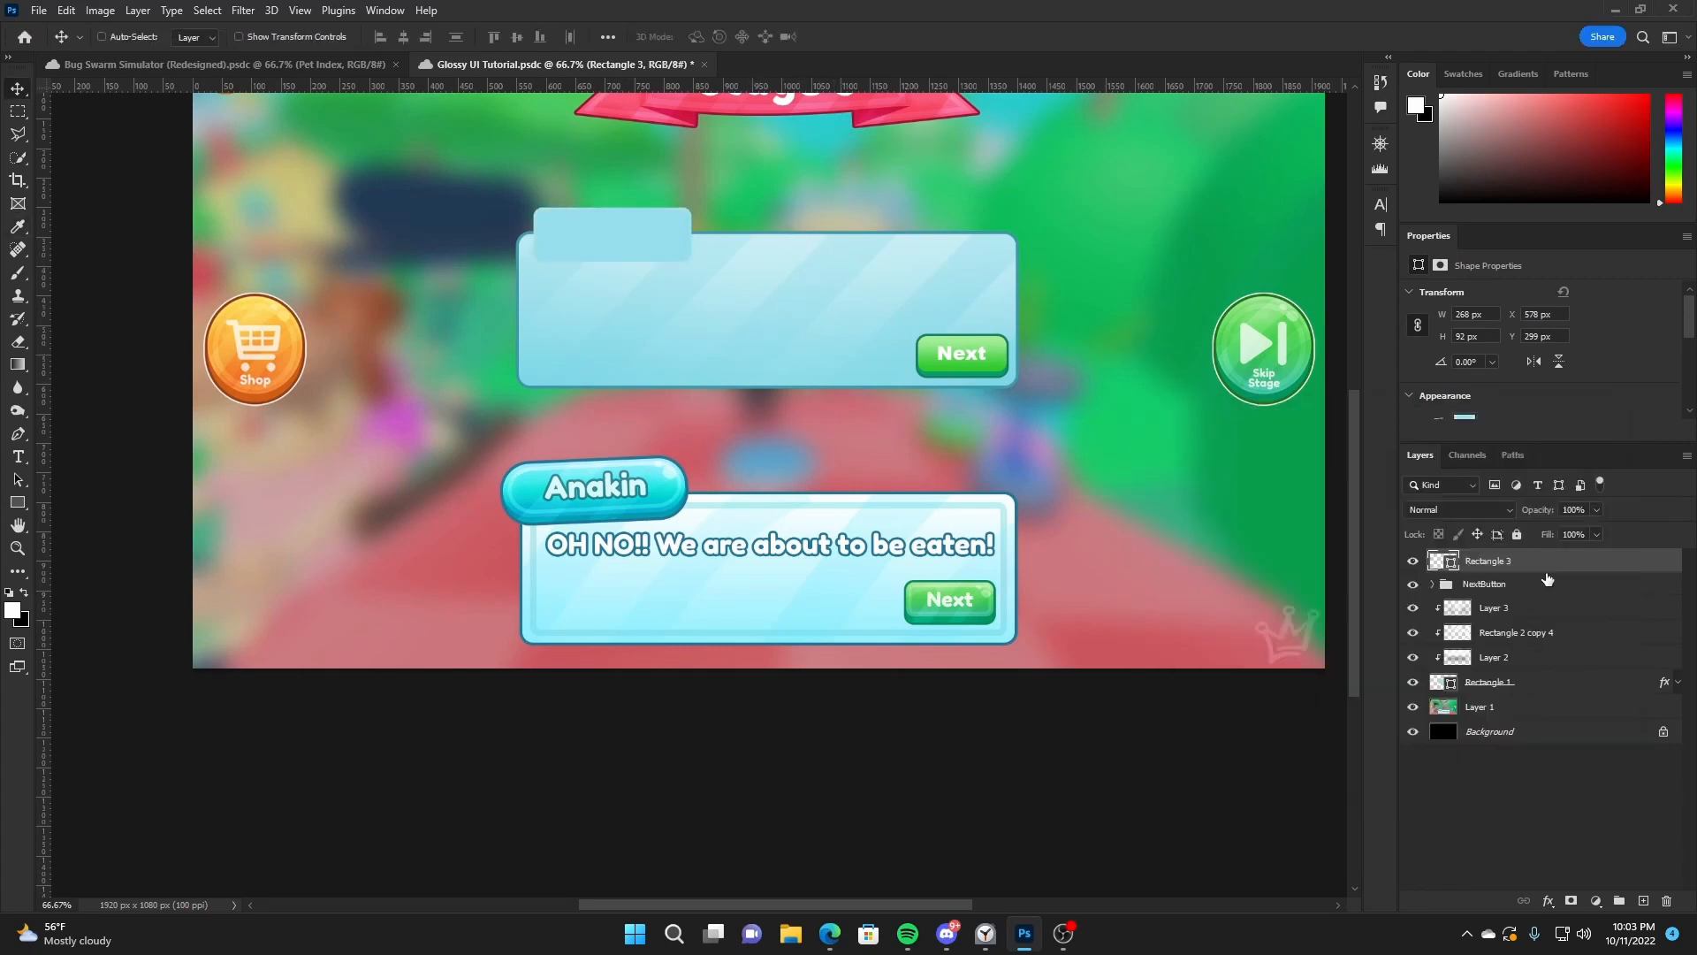
Add a darker blue drop shadow to the name tag with 11 px distance, 100% spread and 0 px size
double_click(1580, 566)
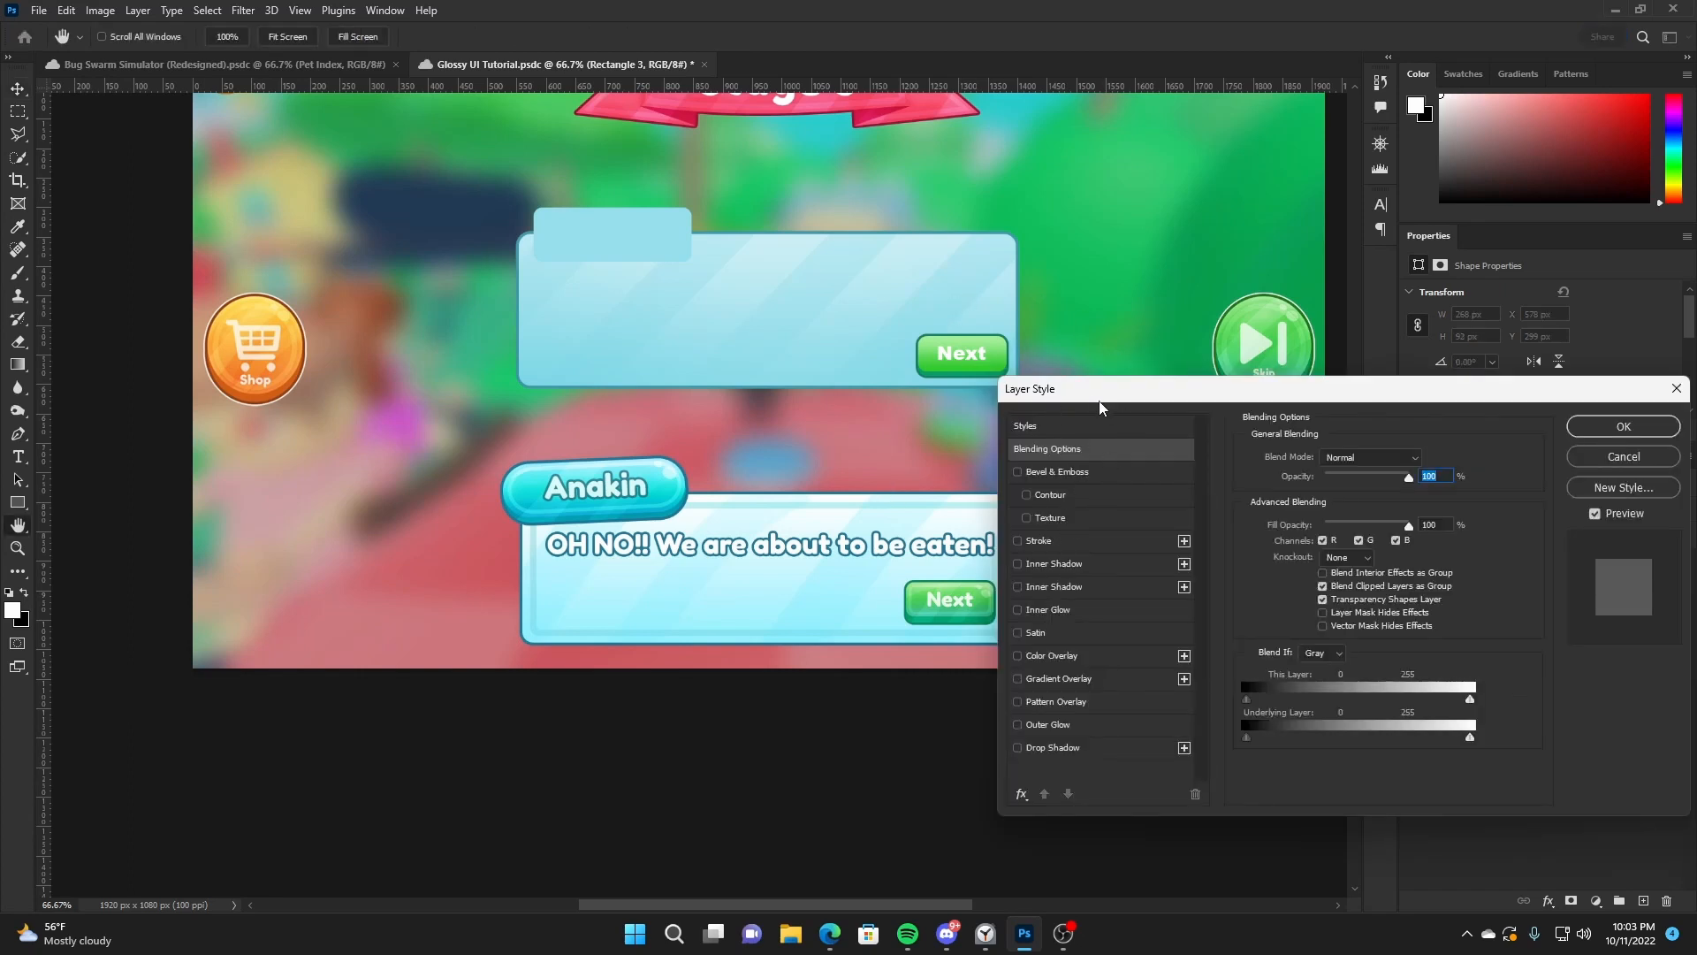
left_click_drag(1101, 406, 1050, 371)
left_click(1003, 714)
left_click(1374, 424)
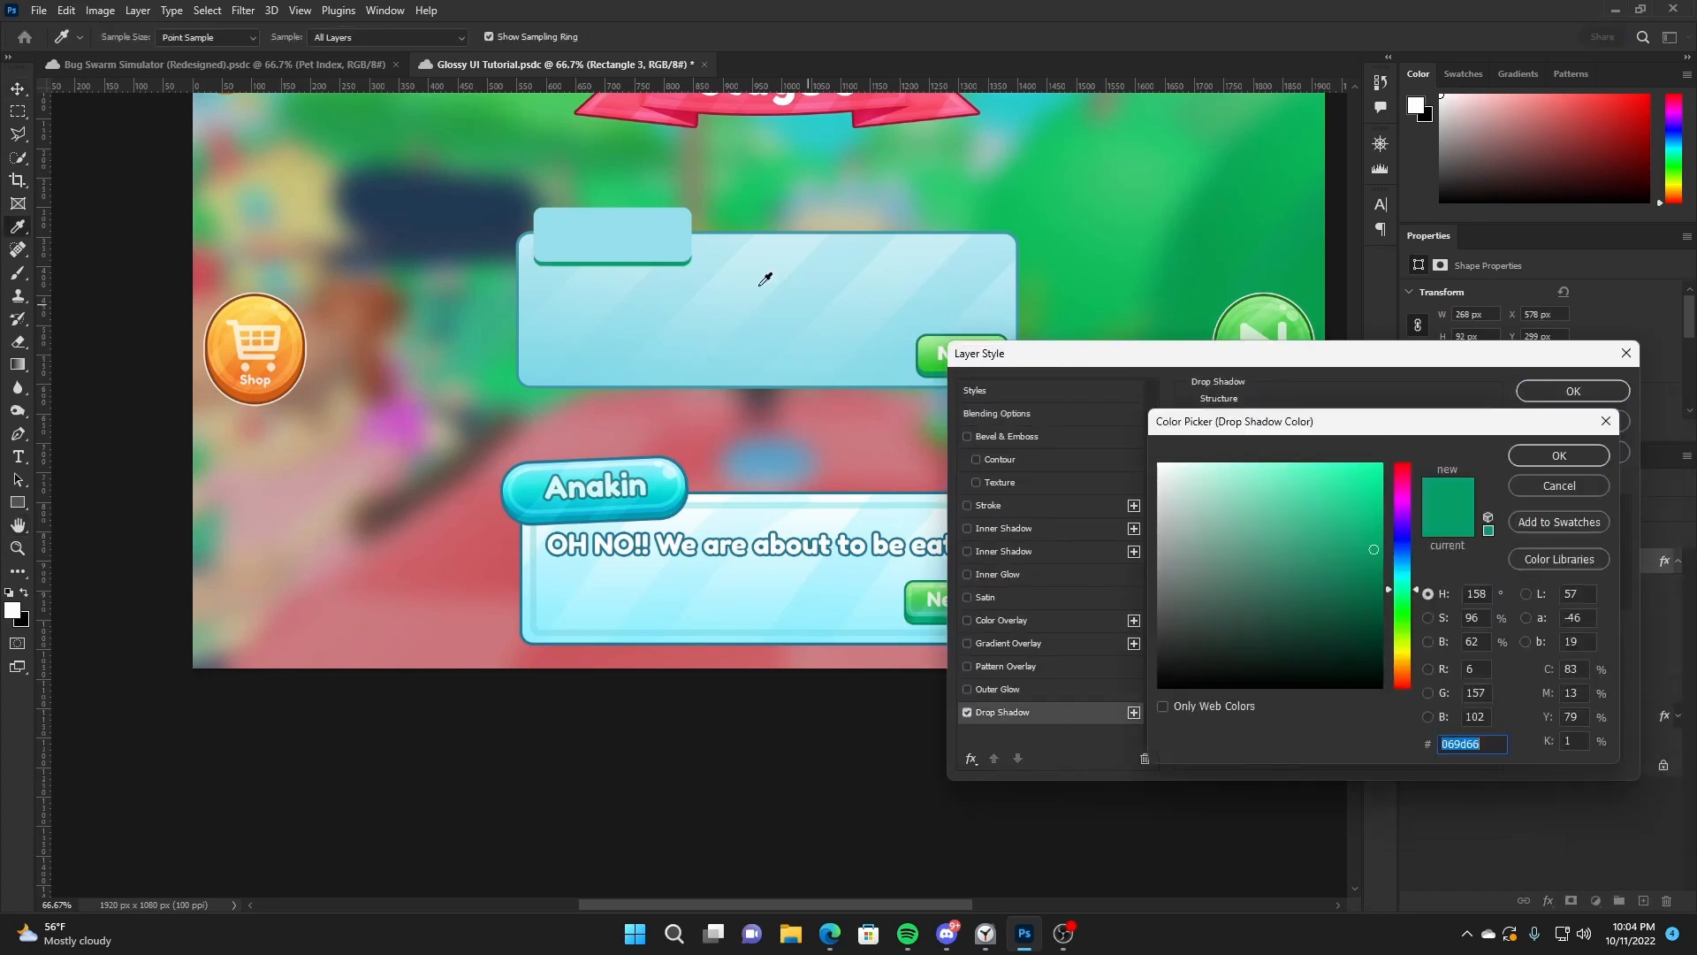
left_click(766, 276)
left_click_drag(1261, 570, 1269, 499)
left_click(1558, 455)
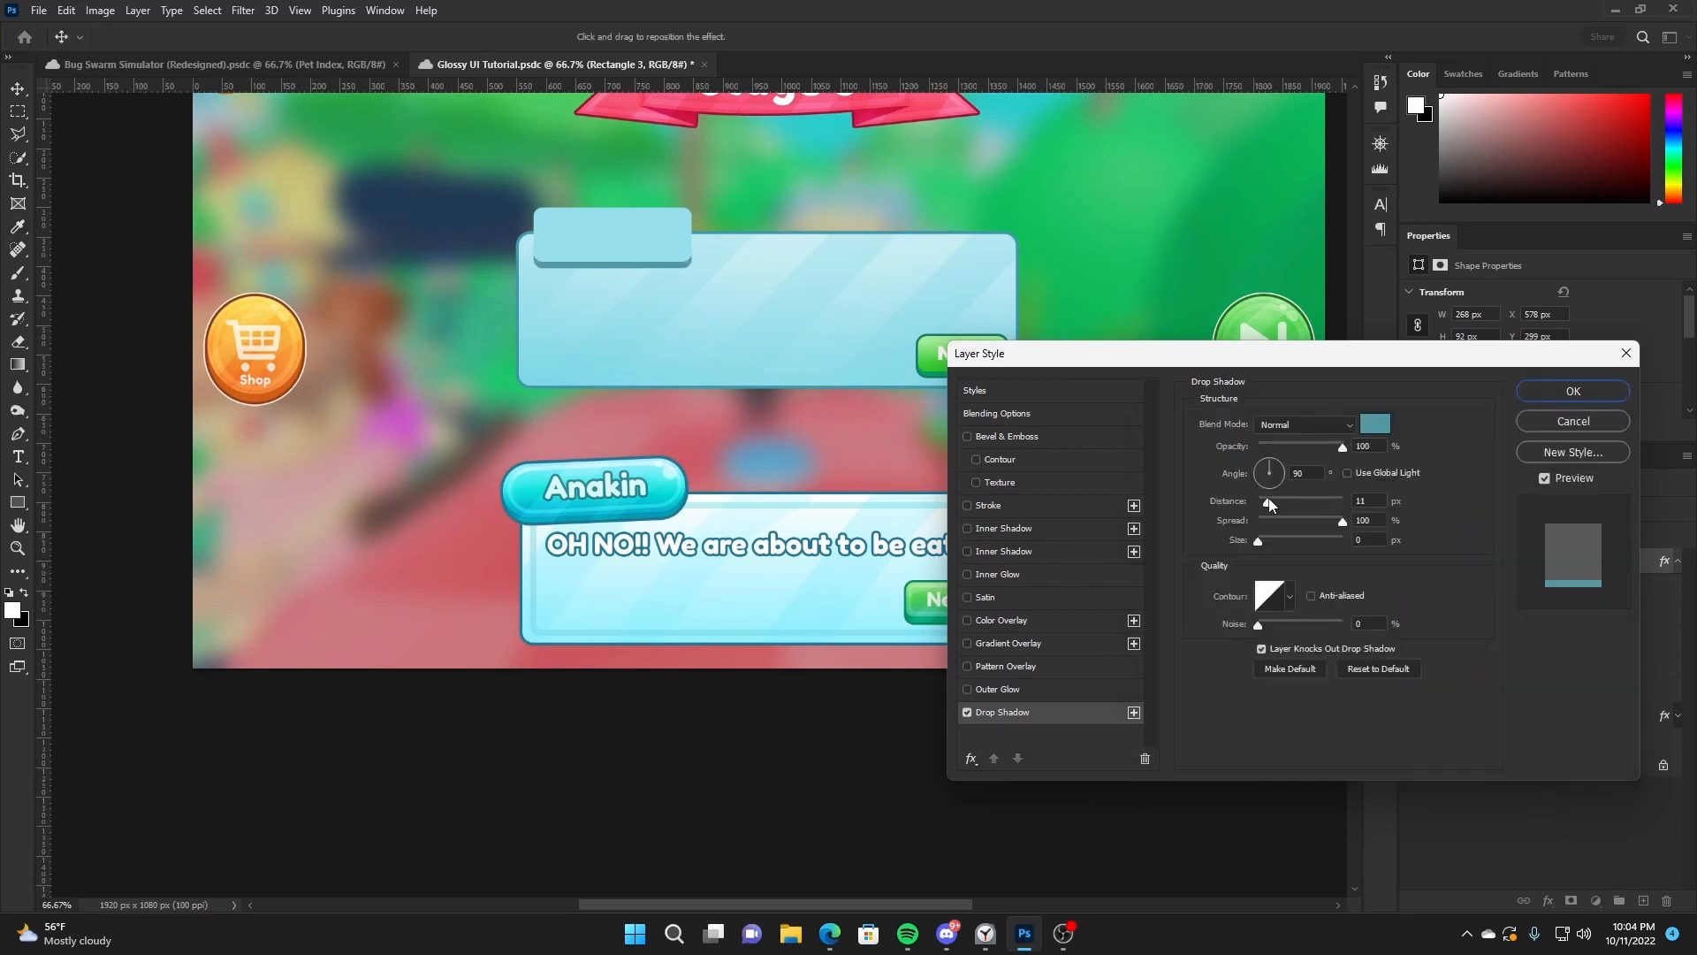
Add a gradient overlay at reduced opacity to the name tag so it shades from light to darker blue
left_click(1007, 642)
left_click_drag(1346, 442, 1301, 451)
left_click(1570, 389)
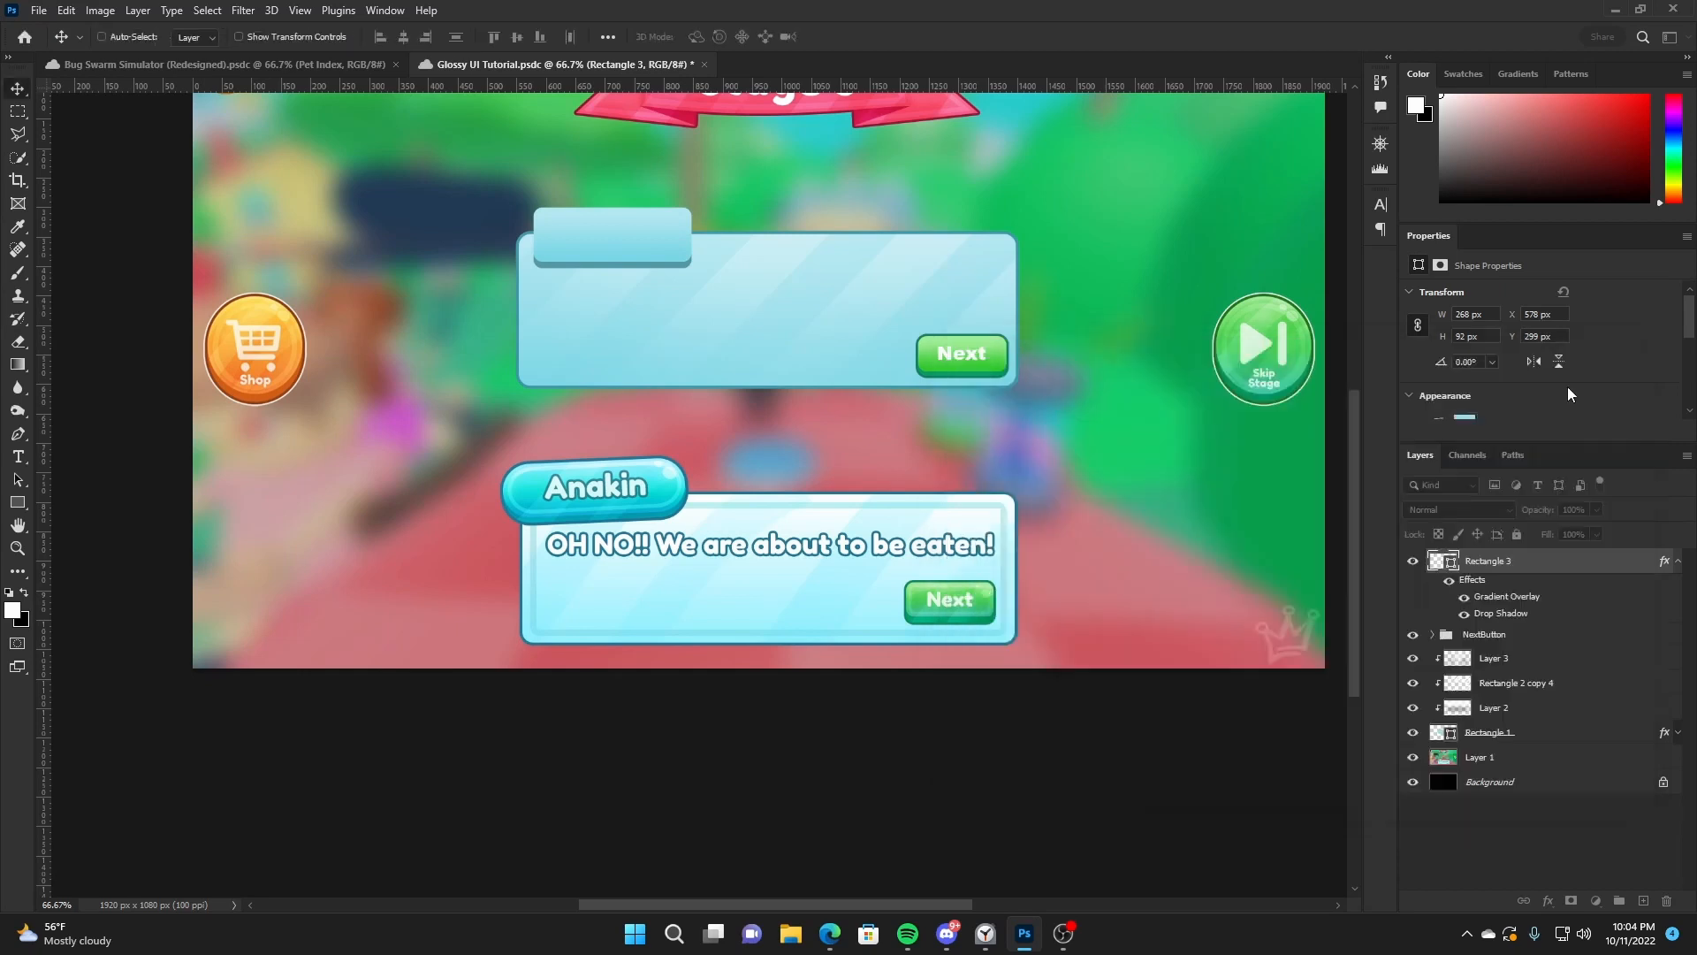
Convert the name tag to a smart object and add a 4 px outside stroke in blue #3f99a8, sampled from the dialogue box's outline
right_click(1561, 562)
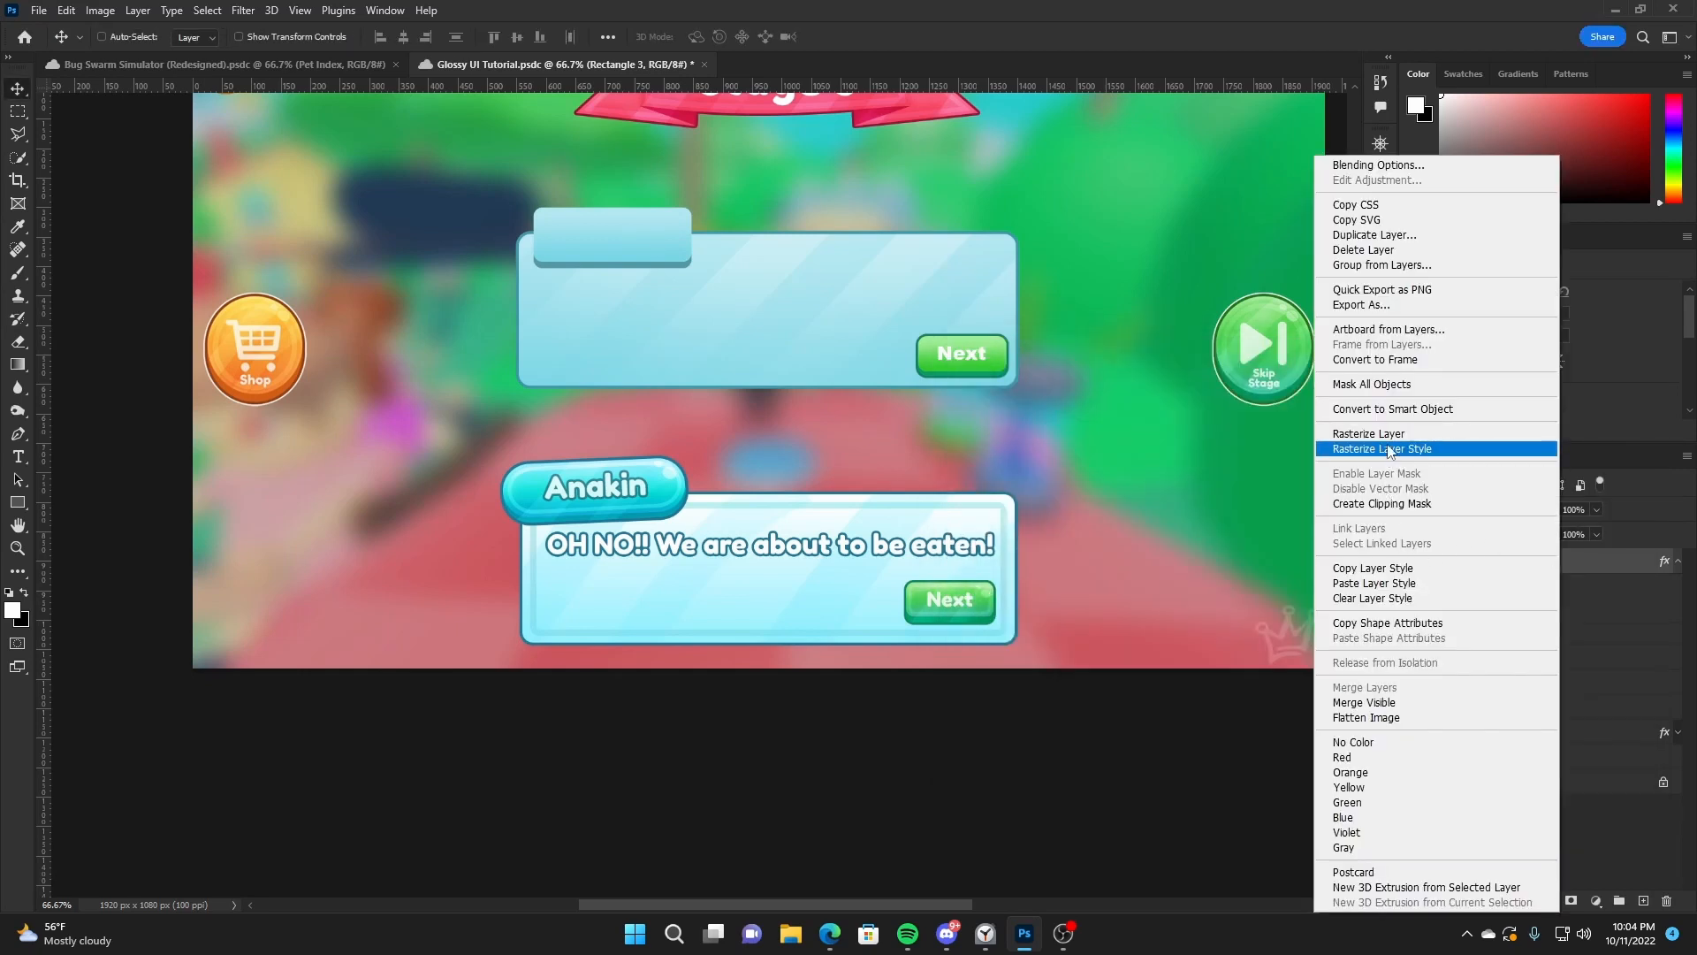
left_click(1393, 408)
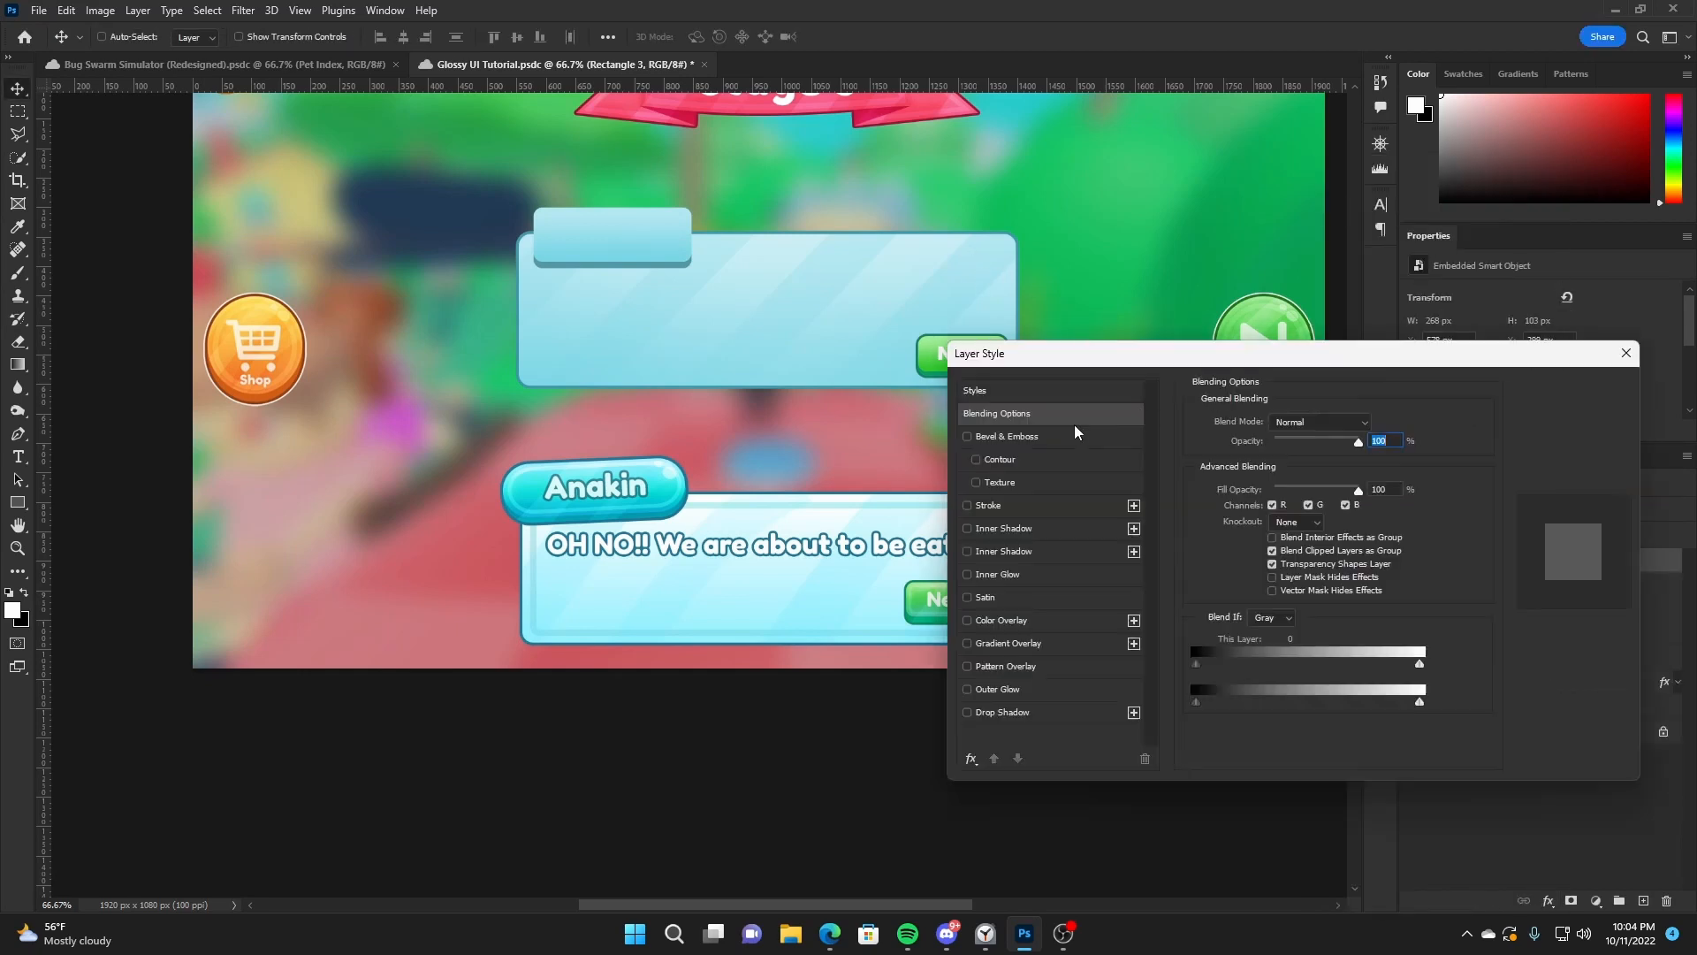
left_click(983, 506)
left_click(1237, 548)
left_click(624, 228)
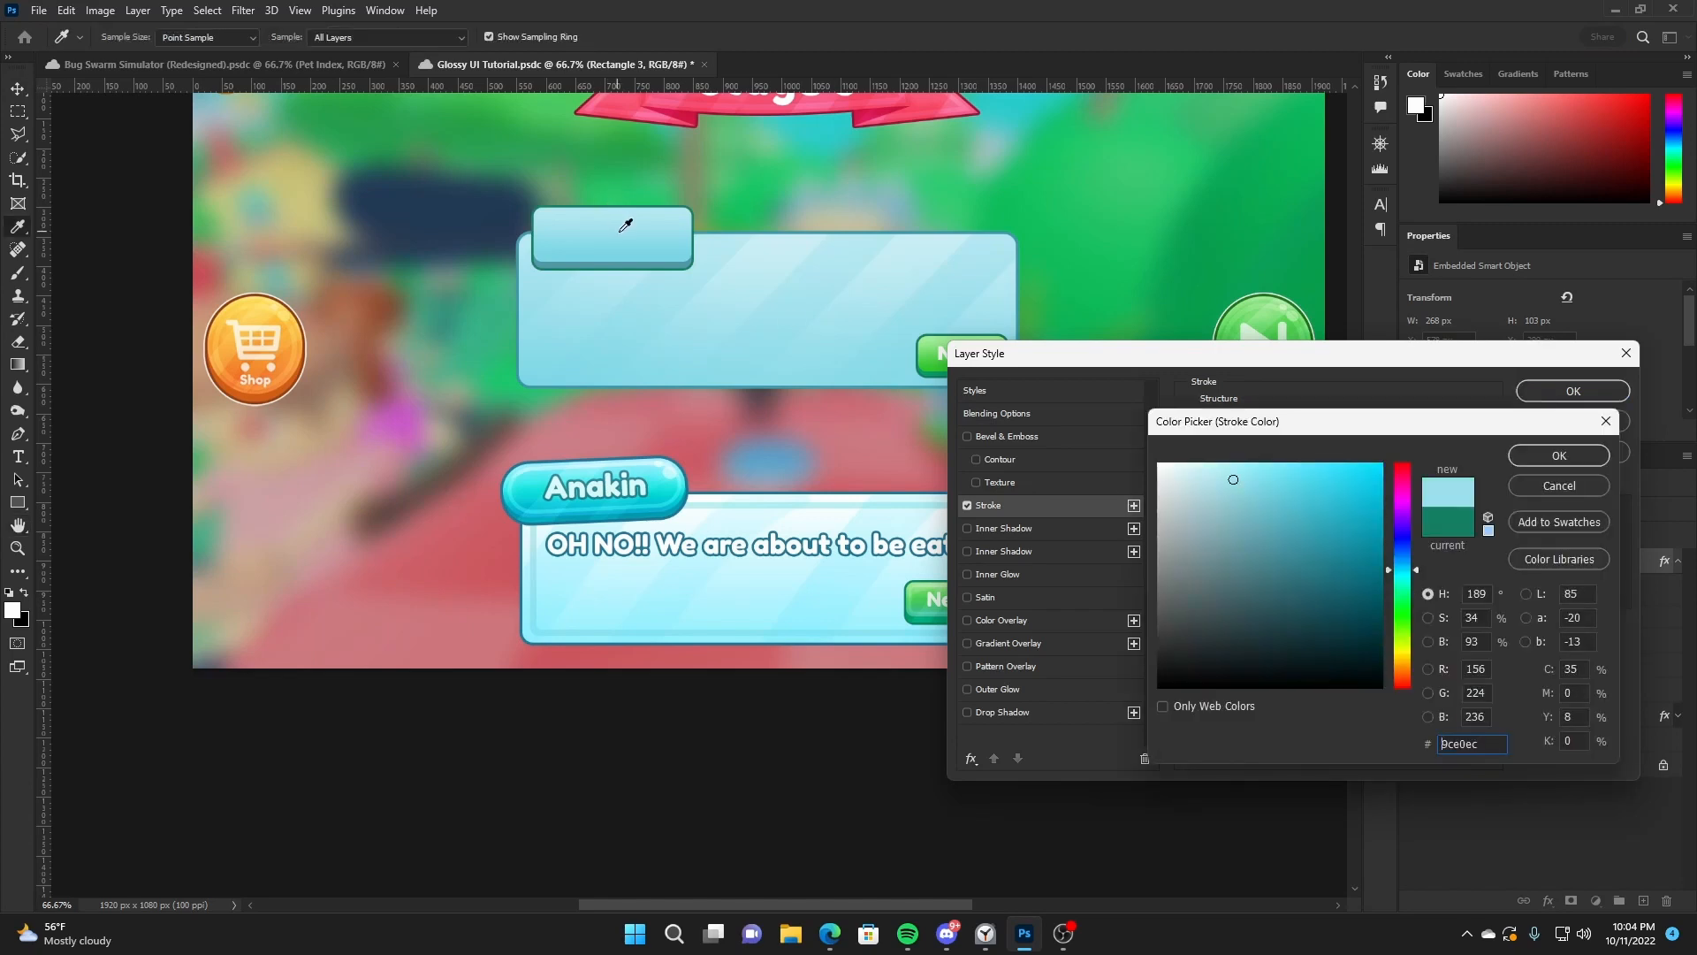
left_click_drag(1317, 534, 1303, 598)
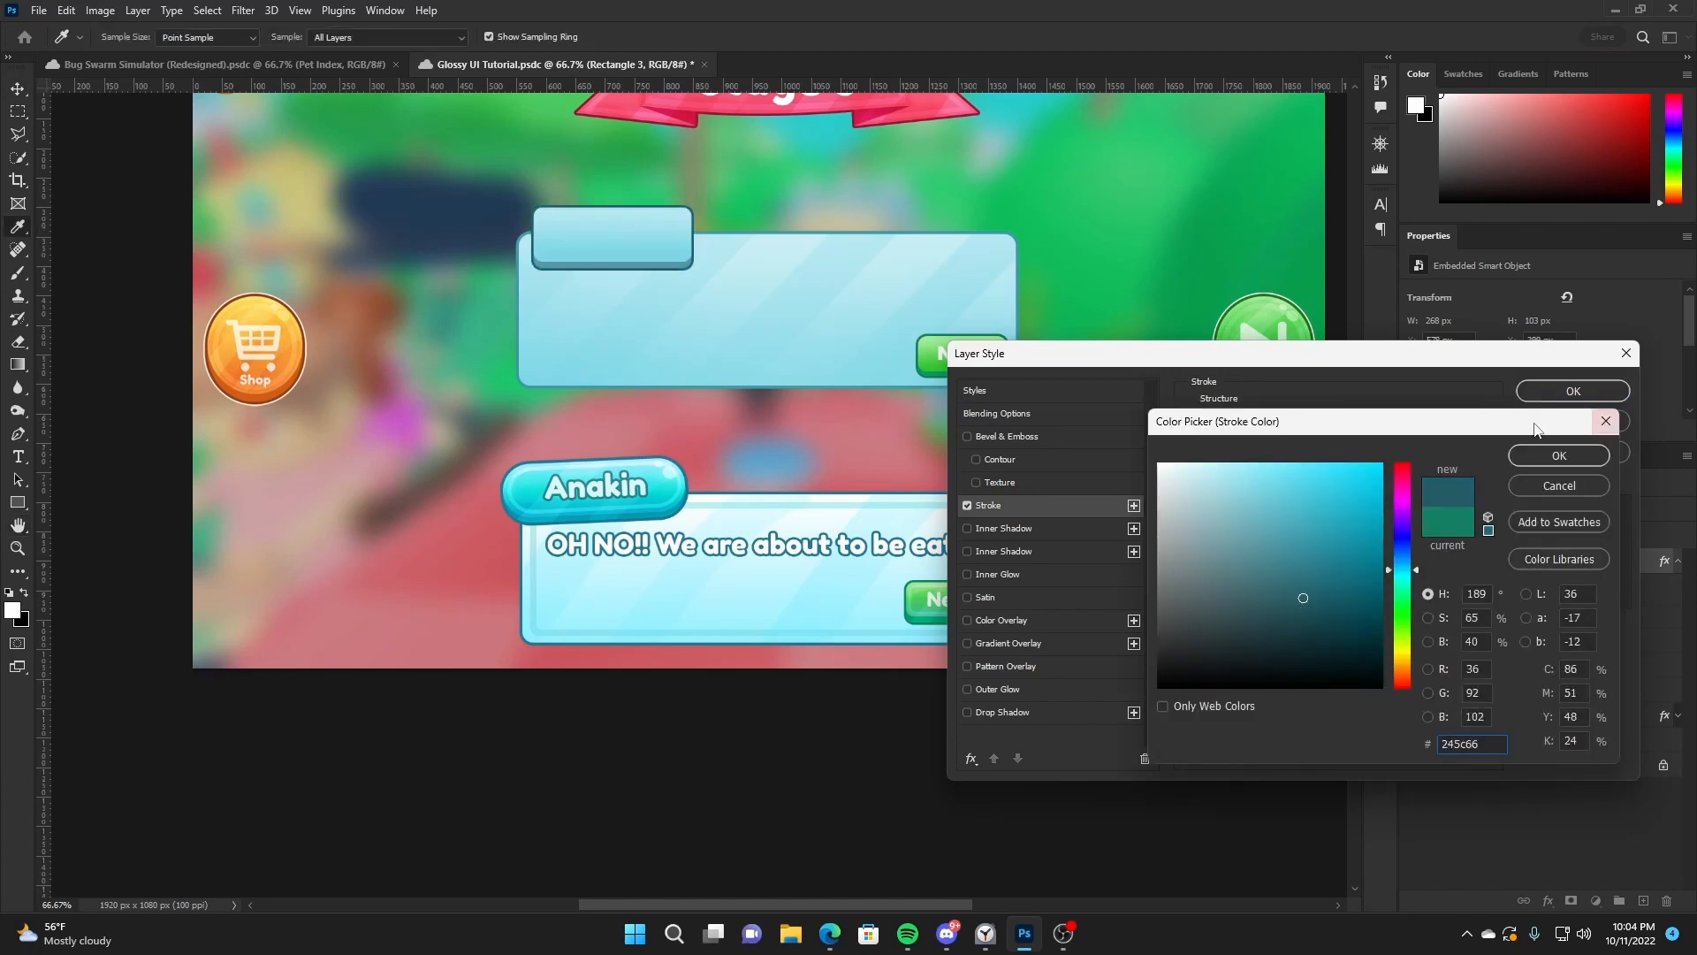
left_click(757, 234)
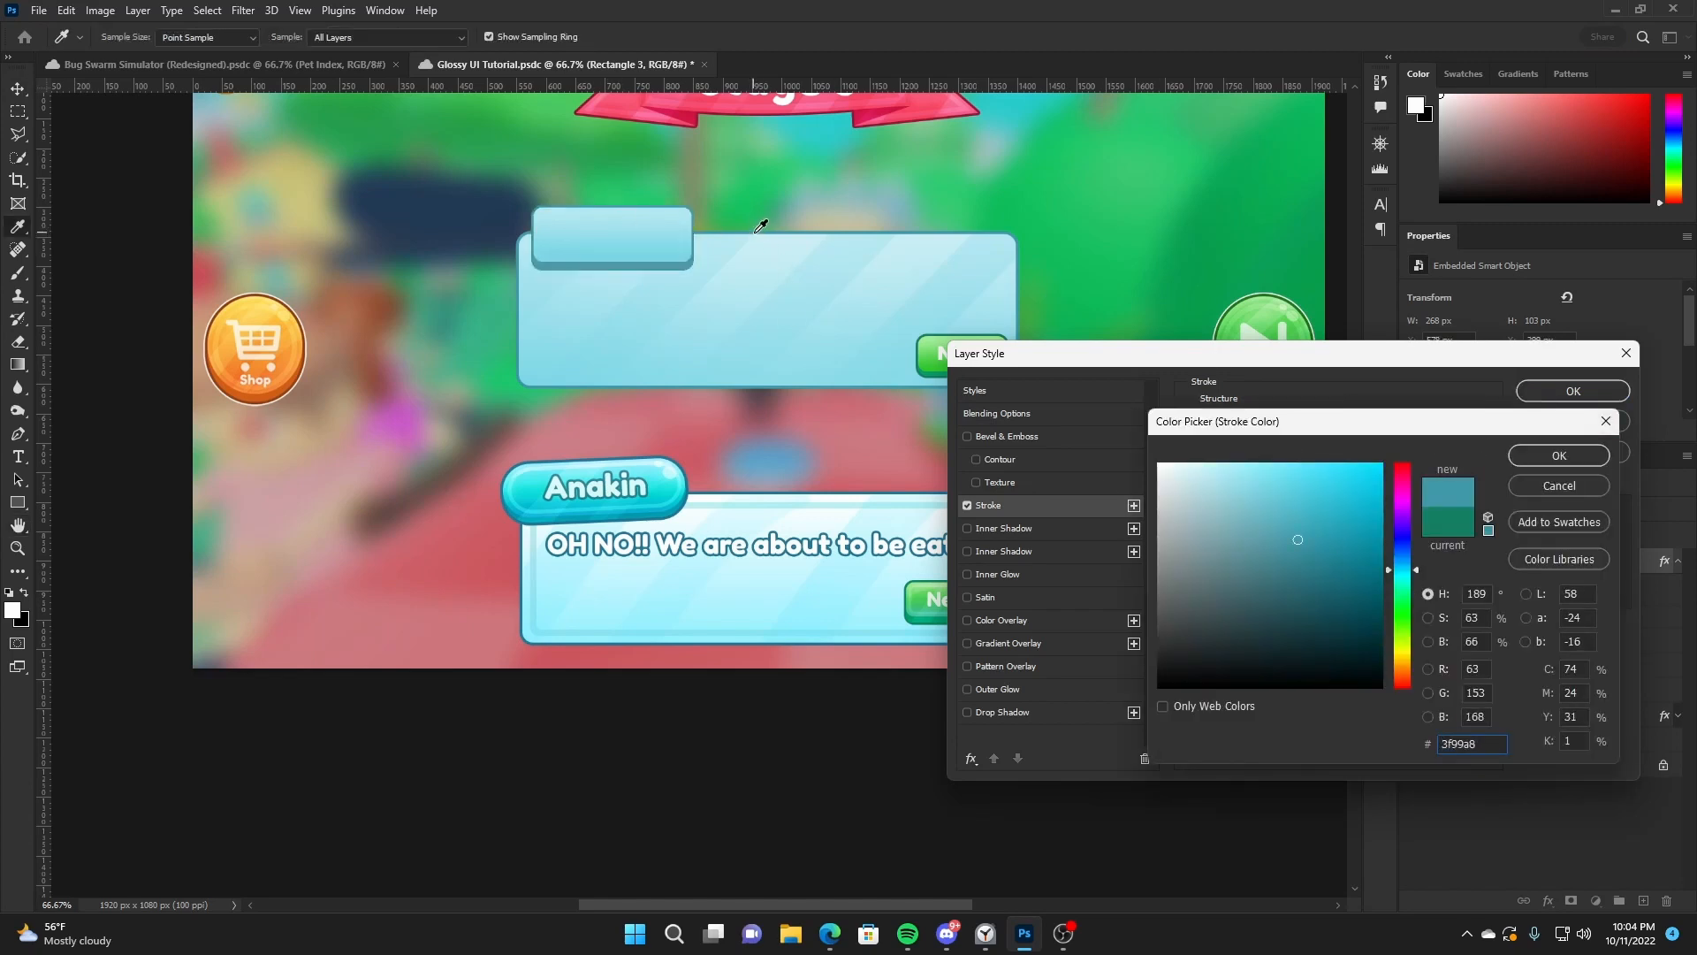
left_click(1572, 465)
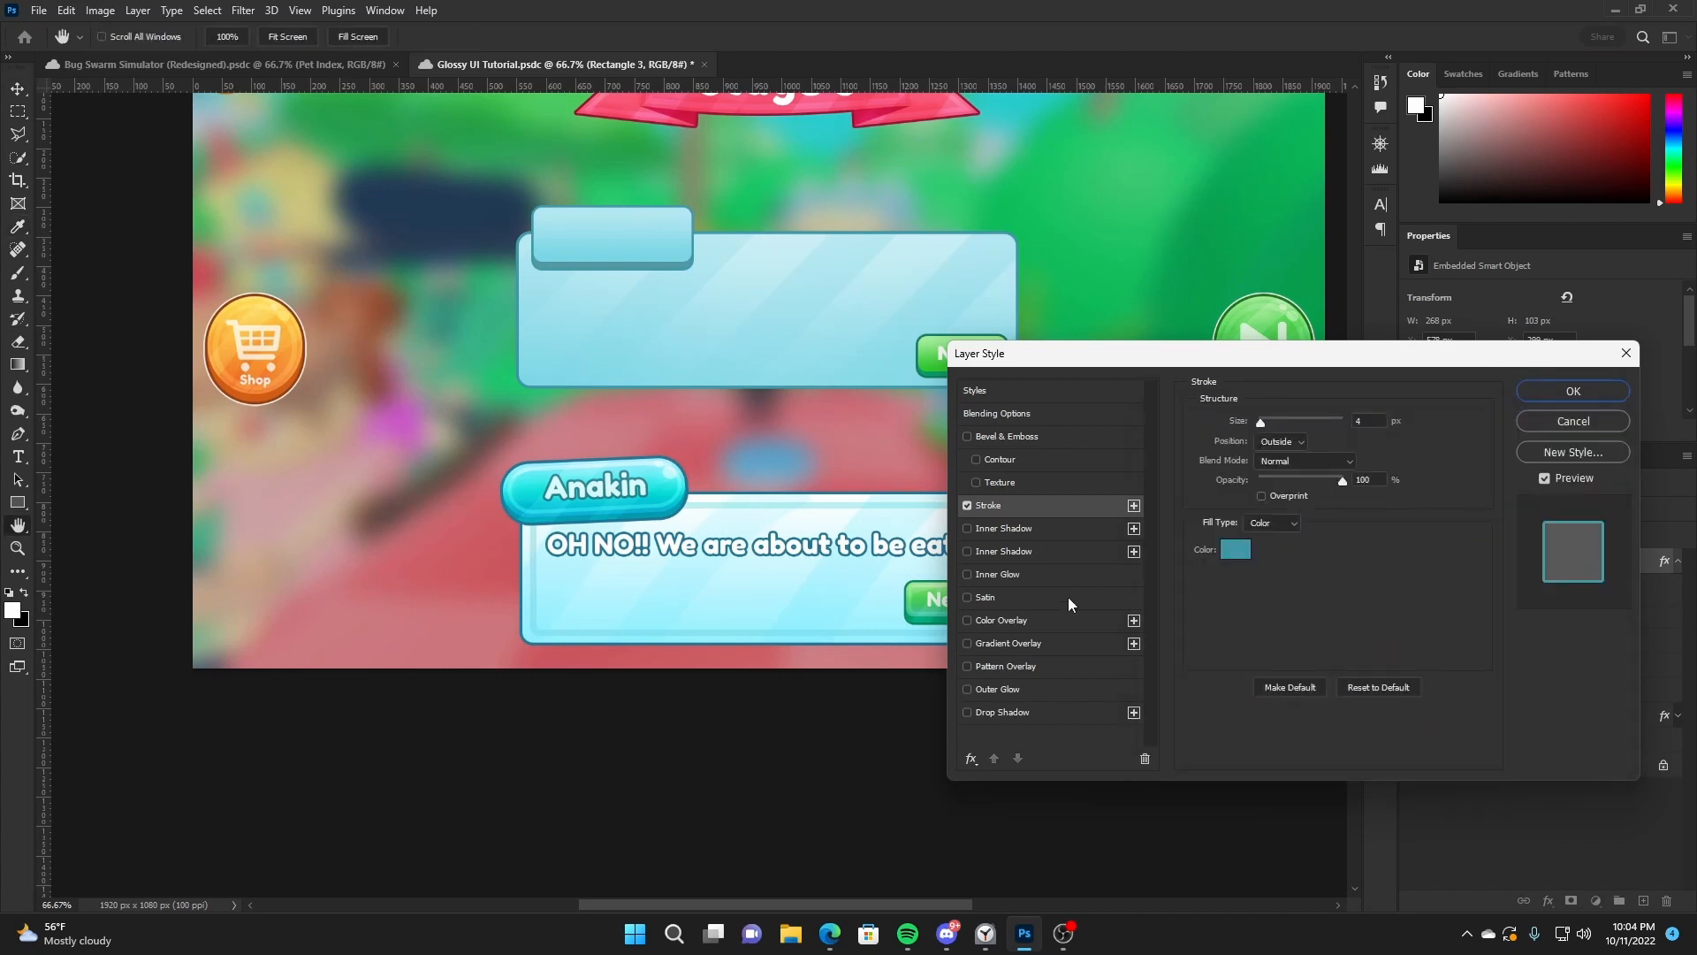
Add a drop shadow to the name tag smart object with 6 px distance, 3 px size and 14% opacity, coloured from the dialogue box's blue
scroll(1043, 643, "down", 1)
scroll(750, 602, "up", 1)
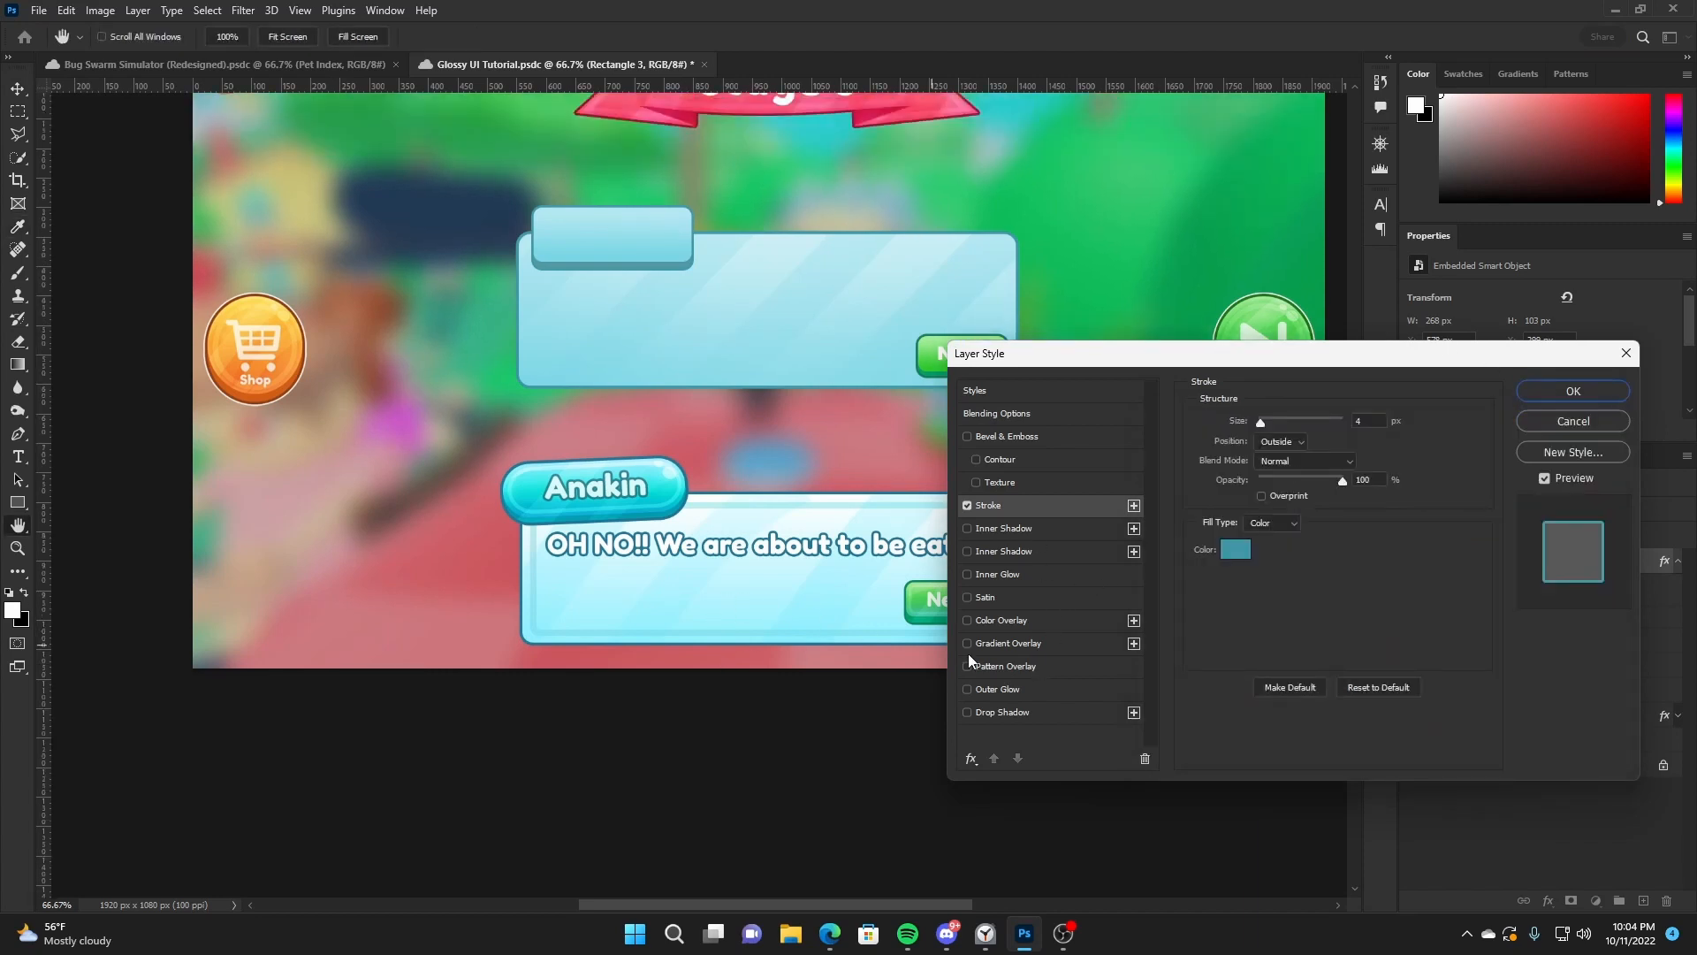
left_click(1026, 712)
left_click(1388, 420)
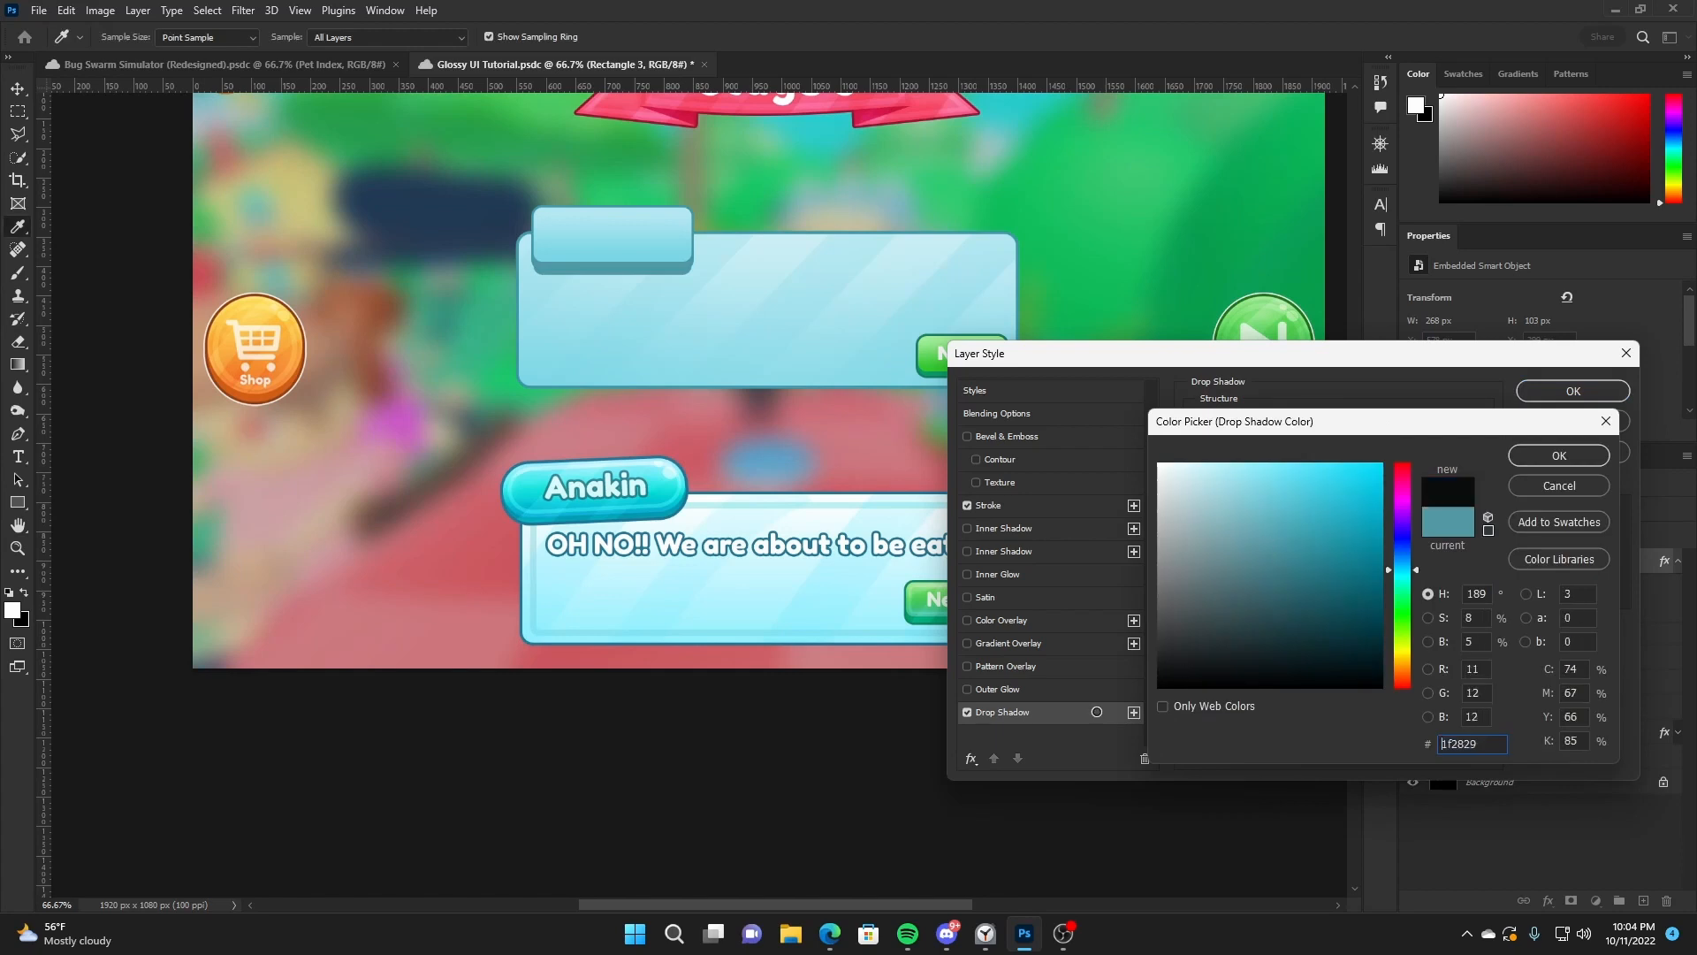
left_click(1558, 455)
left_click_drag(1257, 540, 1262, 502)
left_click_drag(1342, 446, 1271, 446)
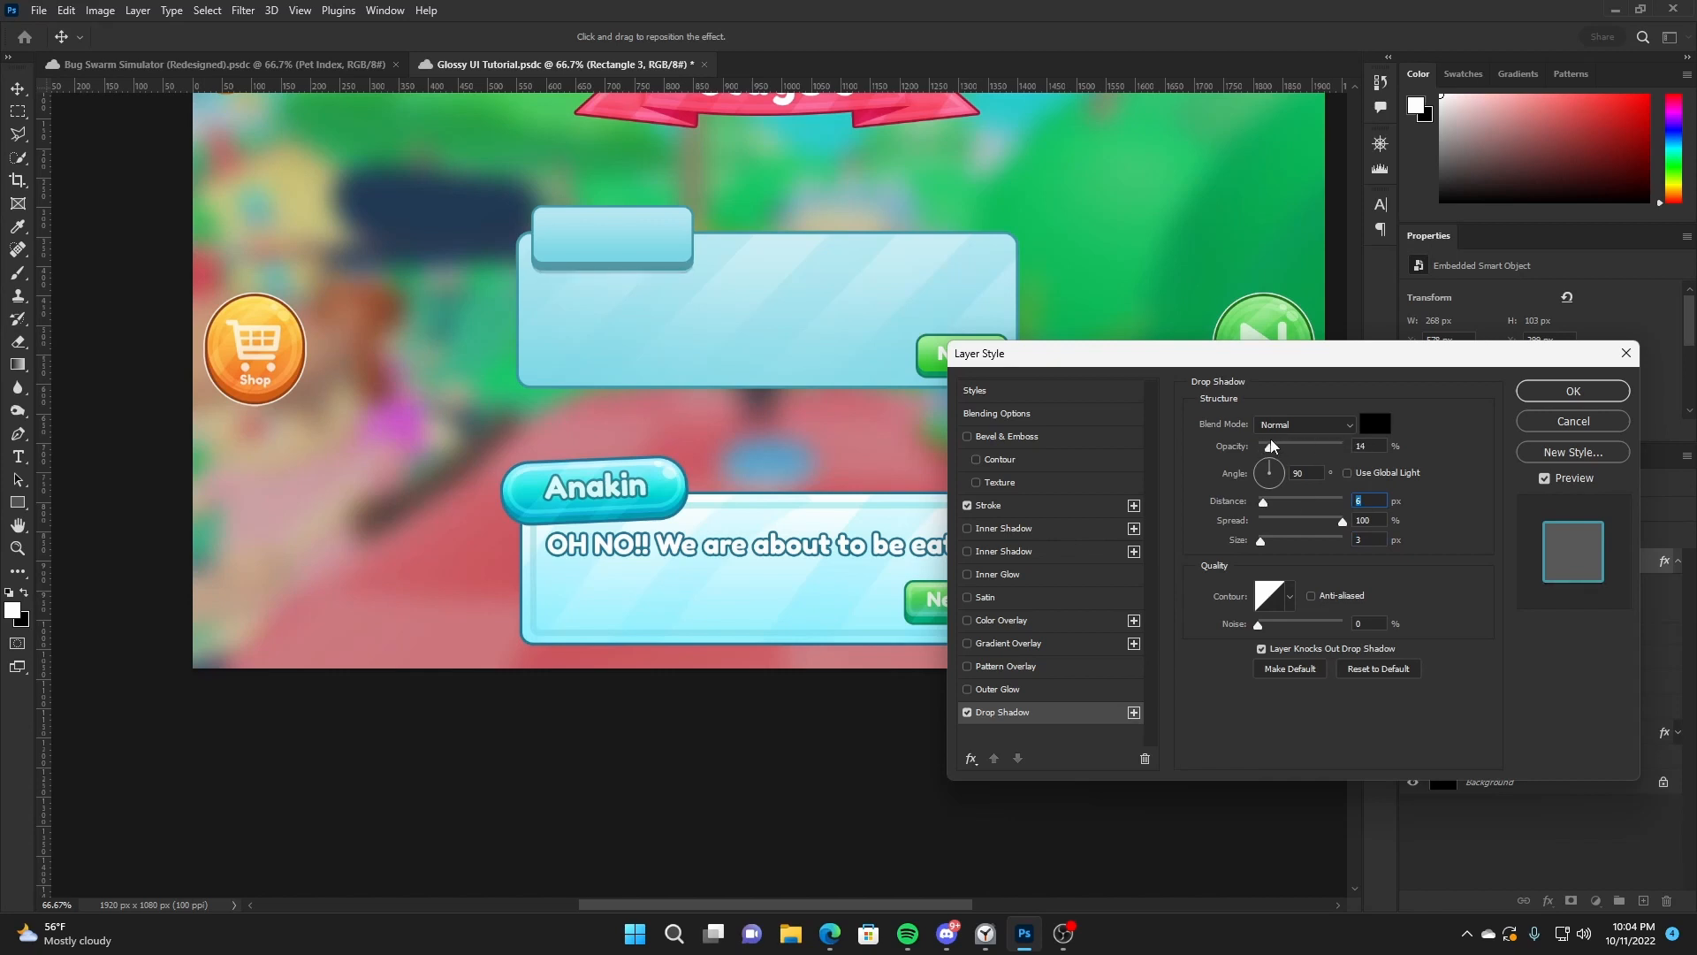
left_click(1376, 425)
left_click(724, 235)
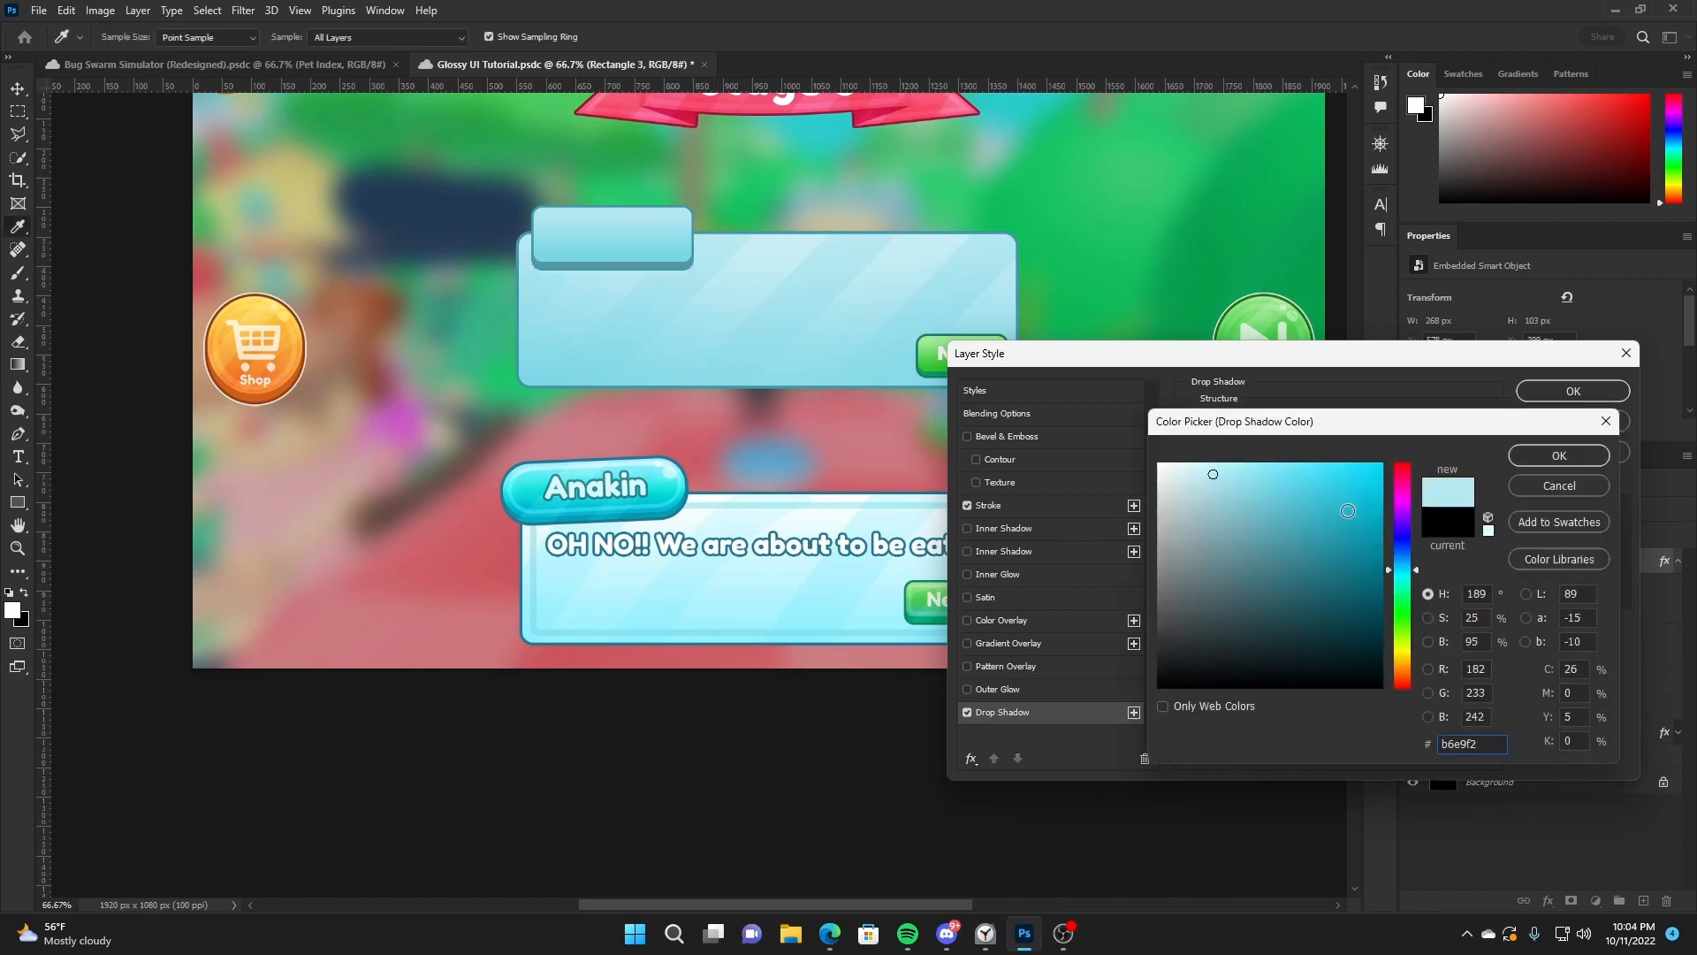